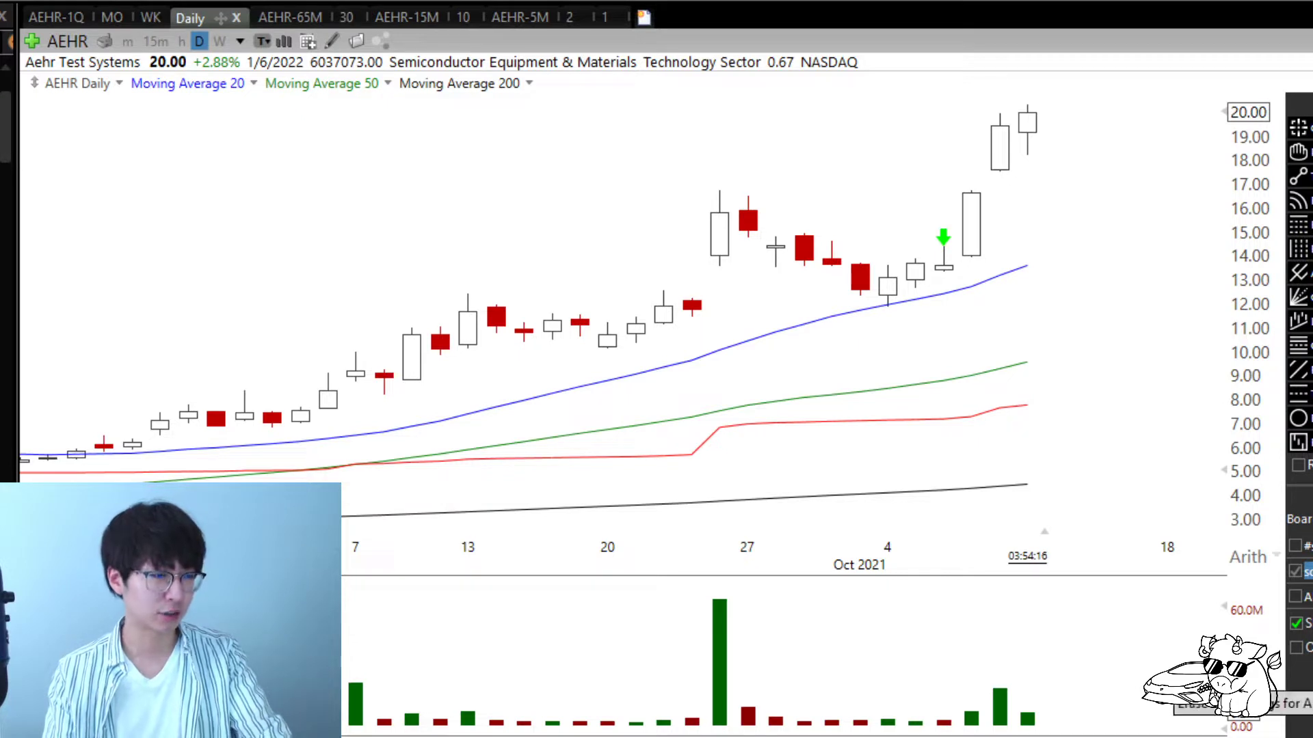
# Step: Measure the price gain on the AEHR daily chart from the October 7, 2021 candle's low to just above the latest high
pyautogui.scroll(-5, 860, 378)
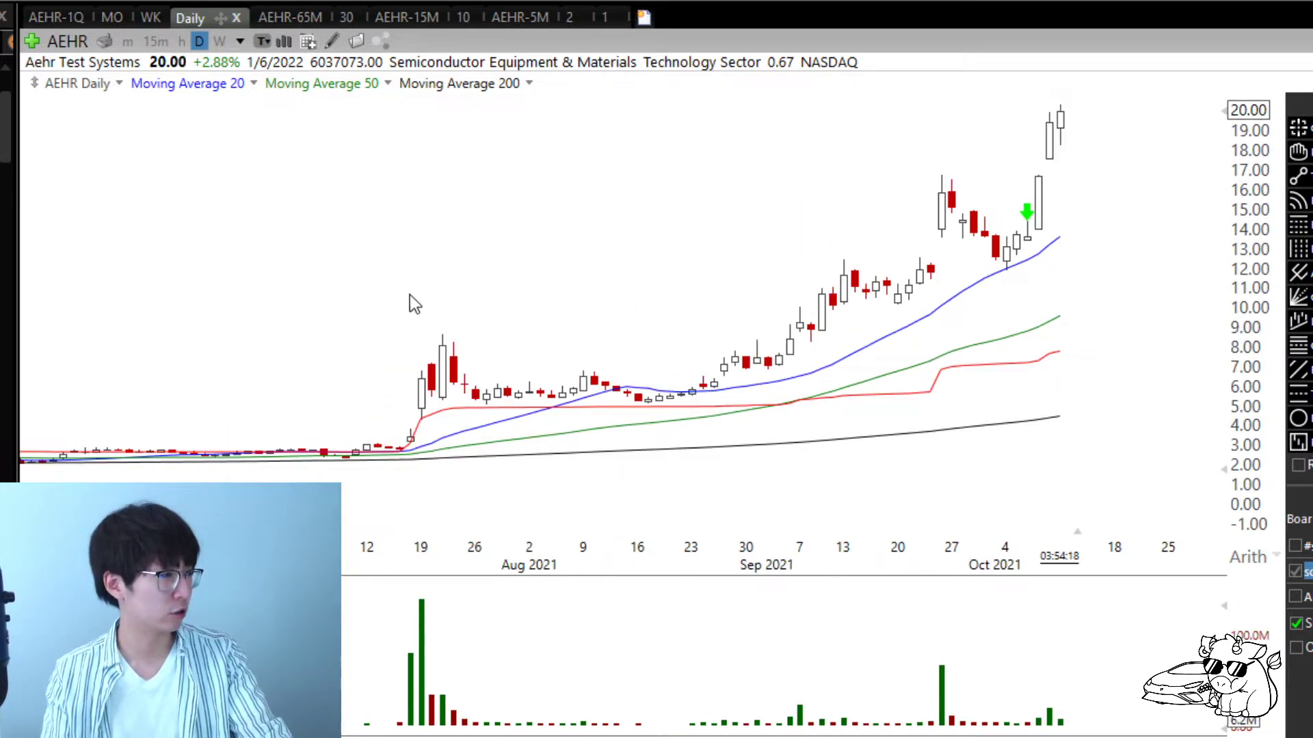
pyautogui.scroll(4, 409, 301)
pyautogui.scroll(4, 1002, 317)
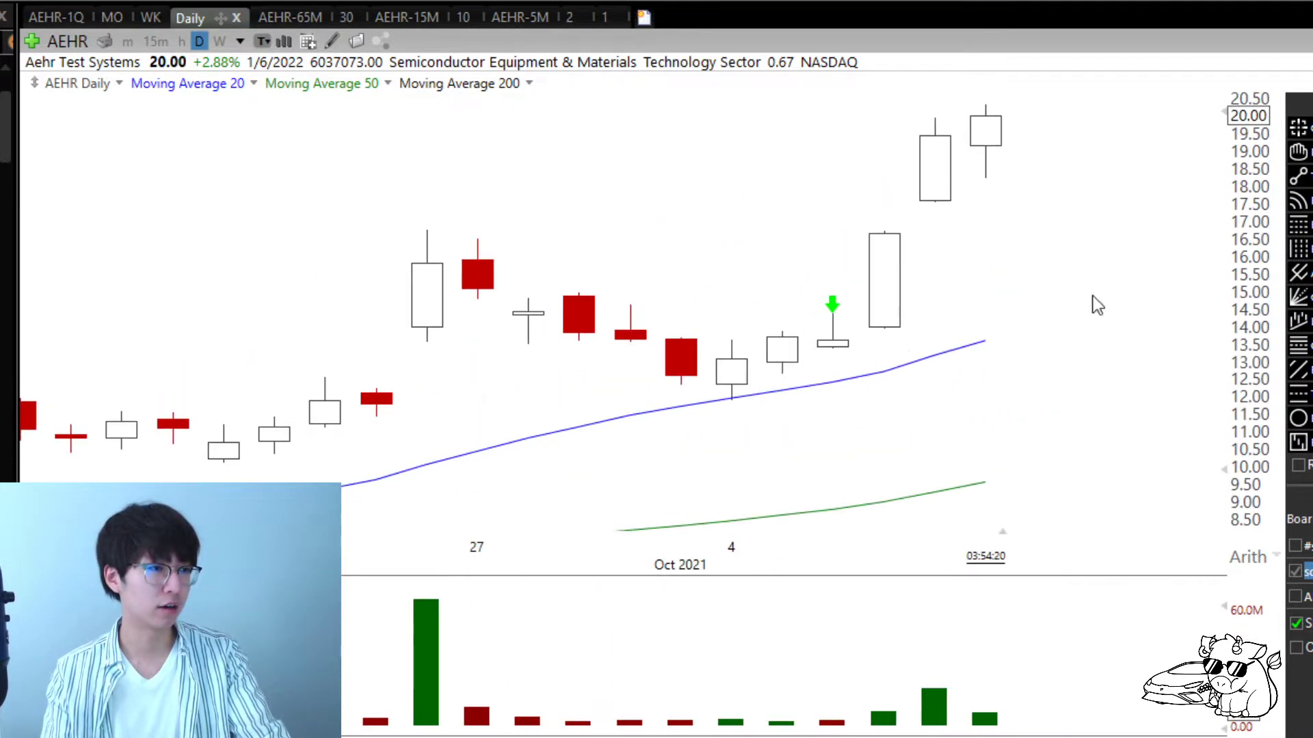
pyautogui.moveTo(884, 328); pyautogui.dragTo(1036, 90)
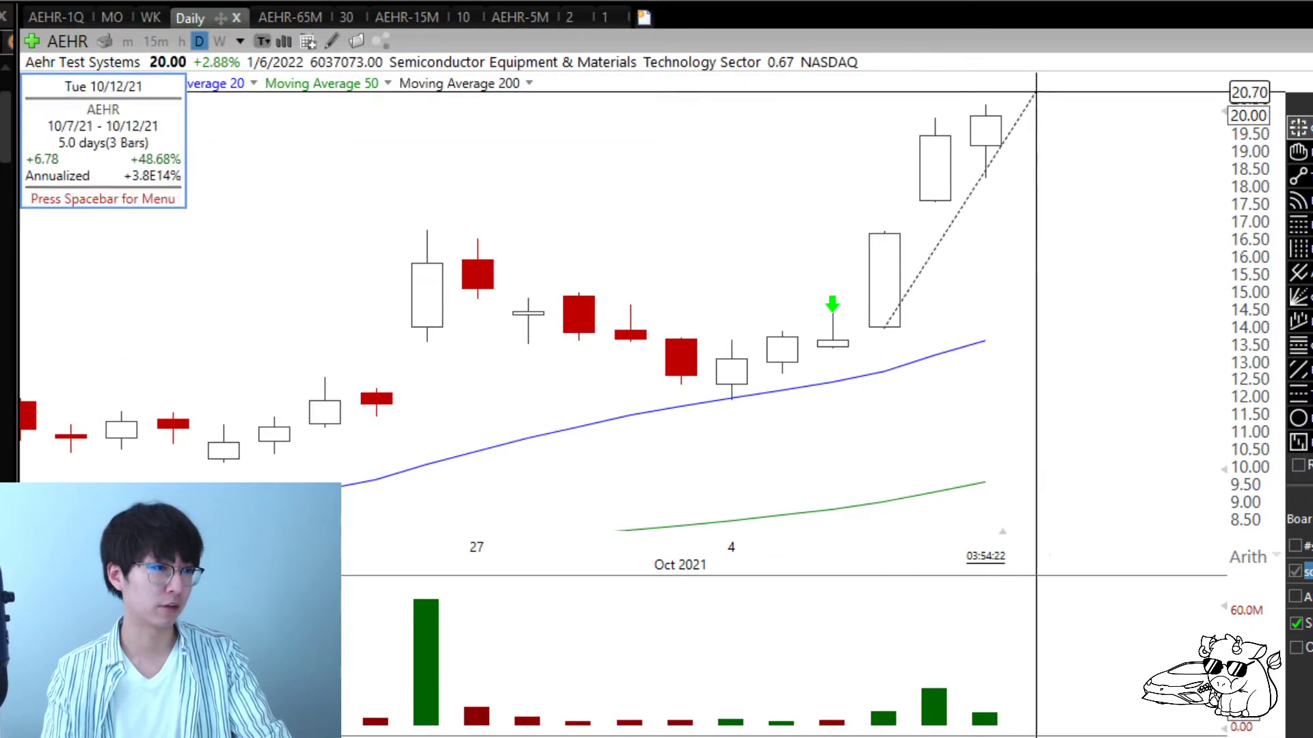
pyautogui.scroll(-3, 1024, 445)
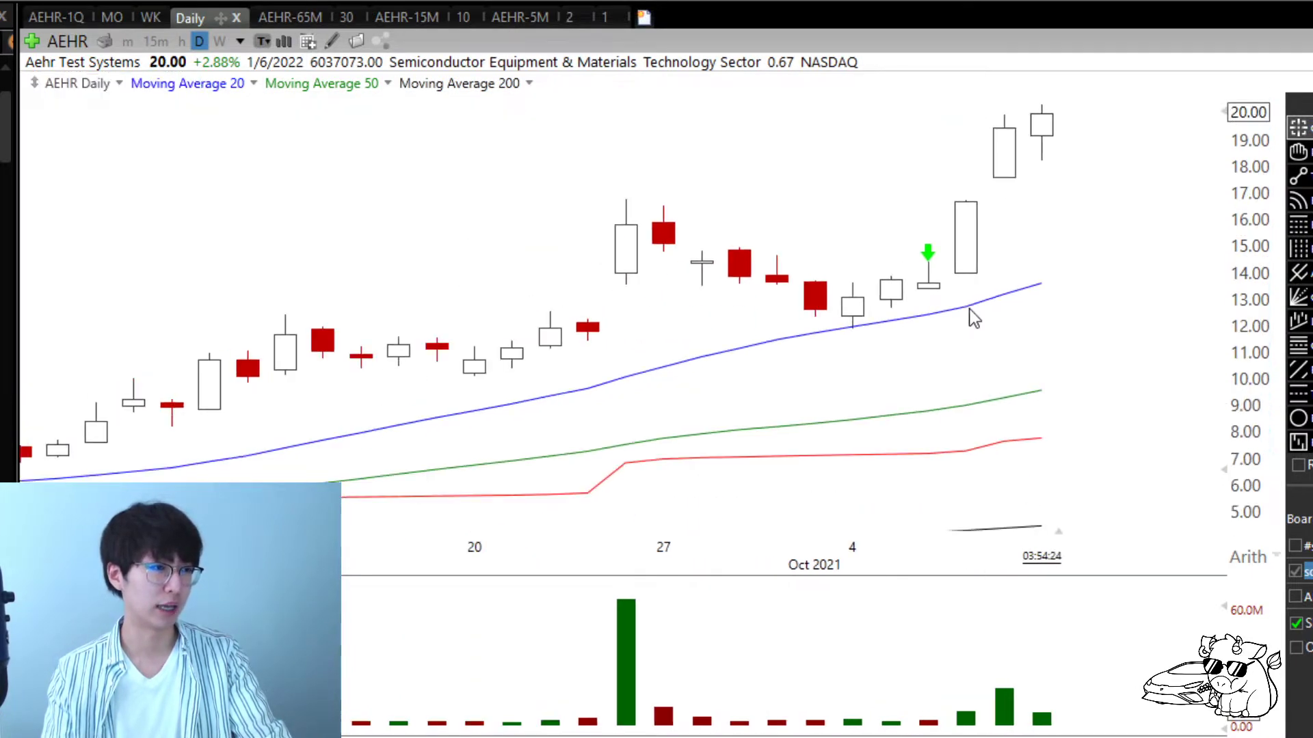
pyautogui.scroll(2, 969, 307)
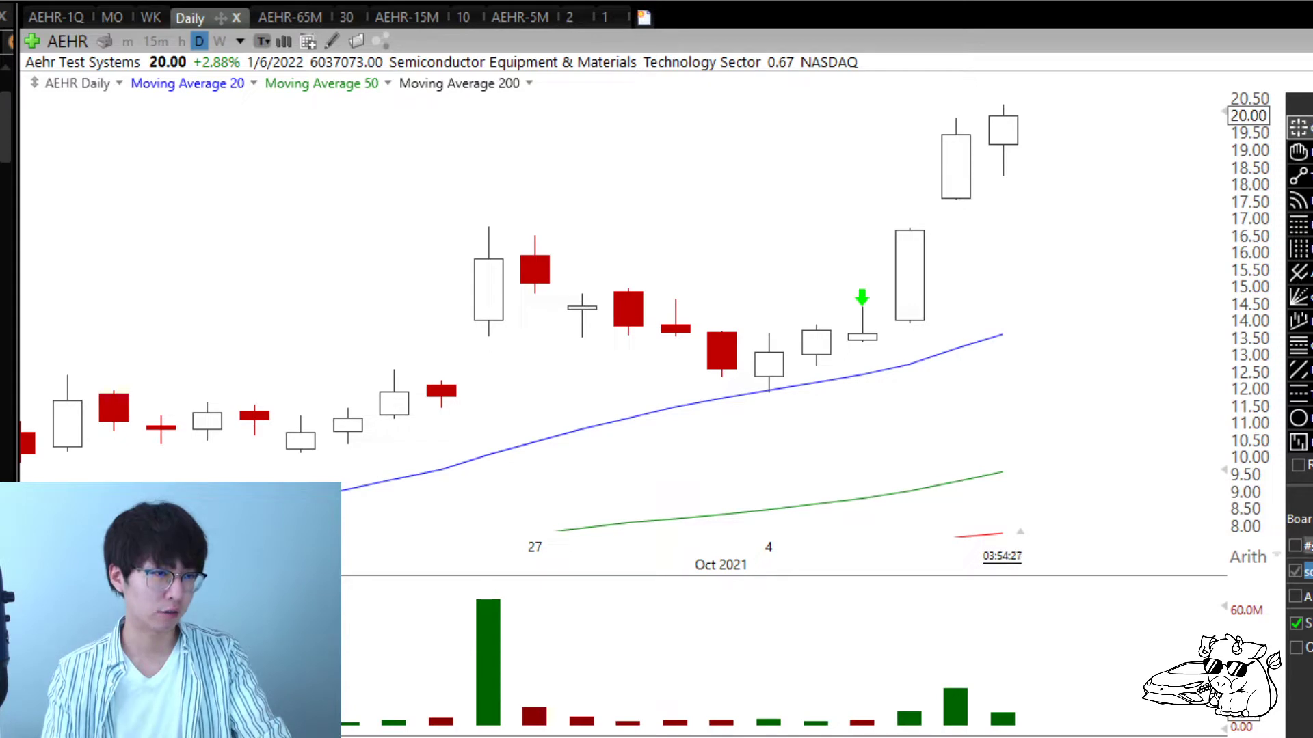
# Step: Sketch a trend line falling steeply from the latest daily candle's high to about 12.00 and delete it
pyautogui.click(1298, 176)
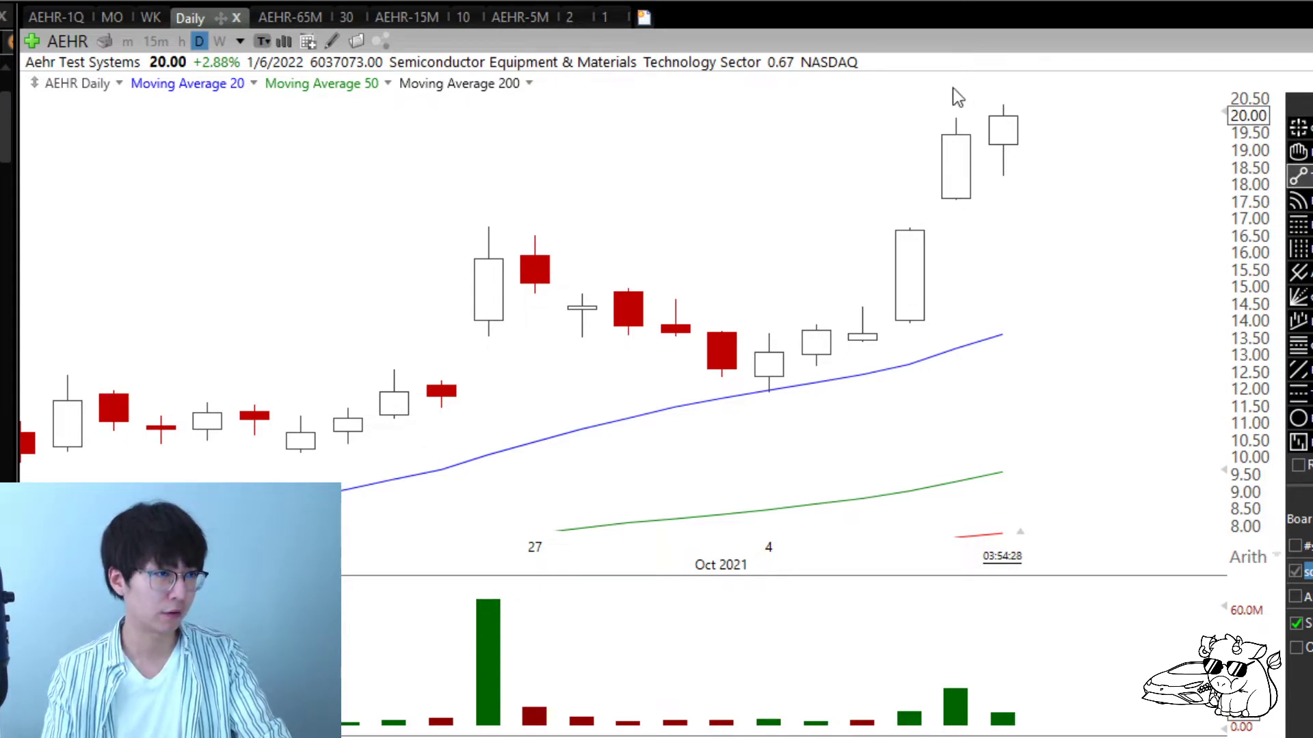
pyautogui.moveTo(1003, 106); pyautogui.dragTo(1095, 391)
pyautogui.press('Delete')
# Step: Draw a thin rectangle at about 14.50 across the October candles and place an up arrow below the latest candle
pyautogui.moveTo(823, 306); pyautogui.dragTo(983, 316)
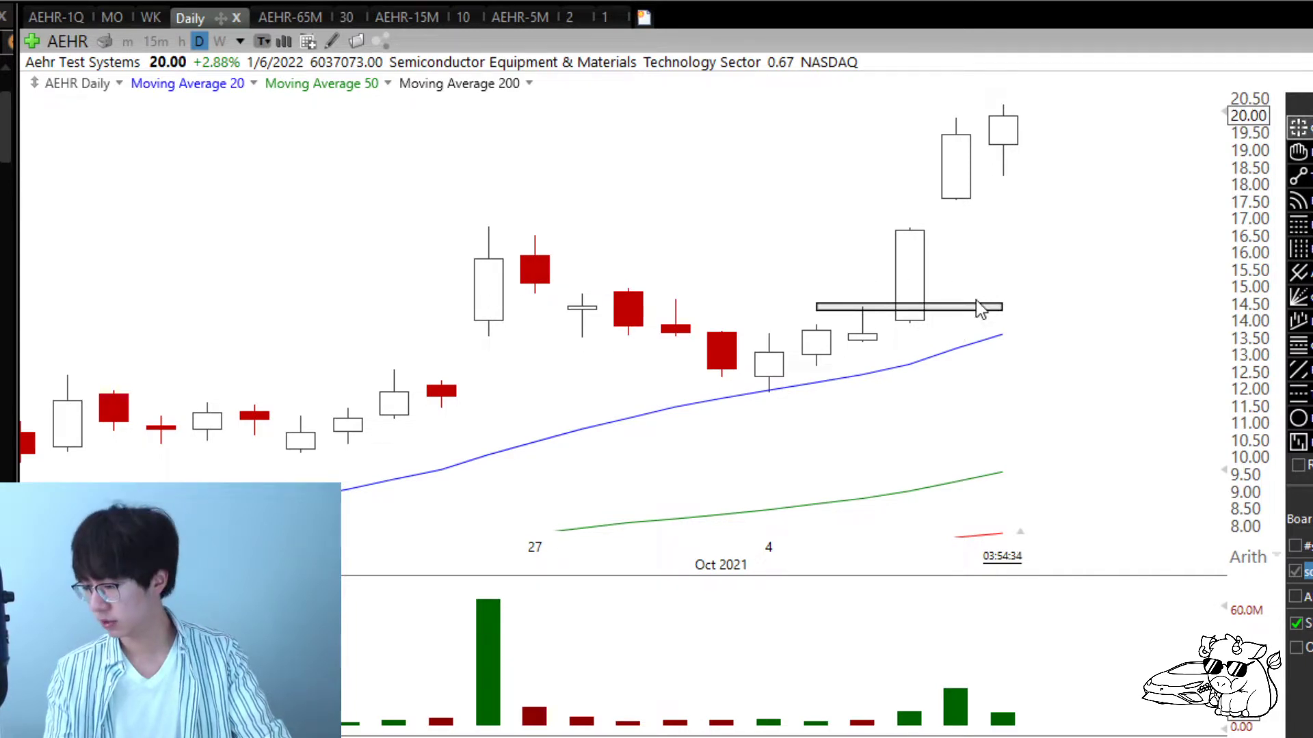
pyautogui.moveTo(976, 307); pyautogui.dragTo(984, 306)
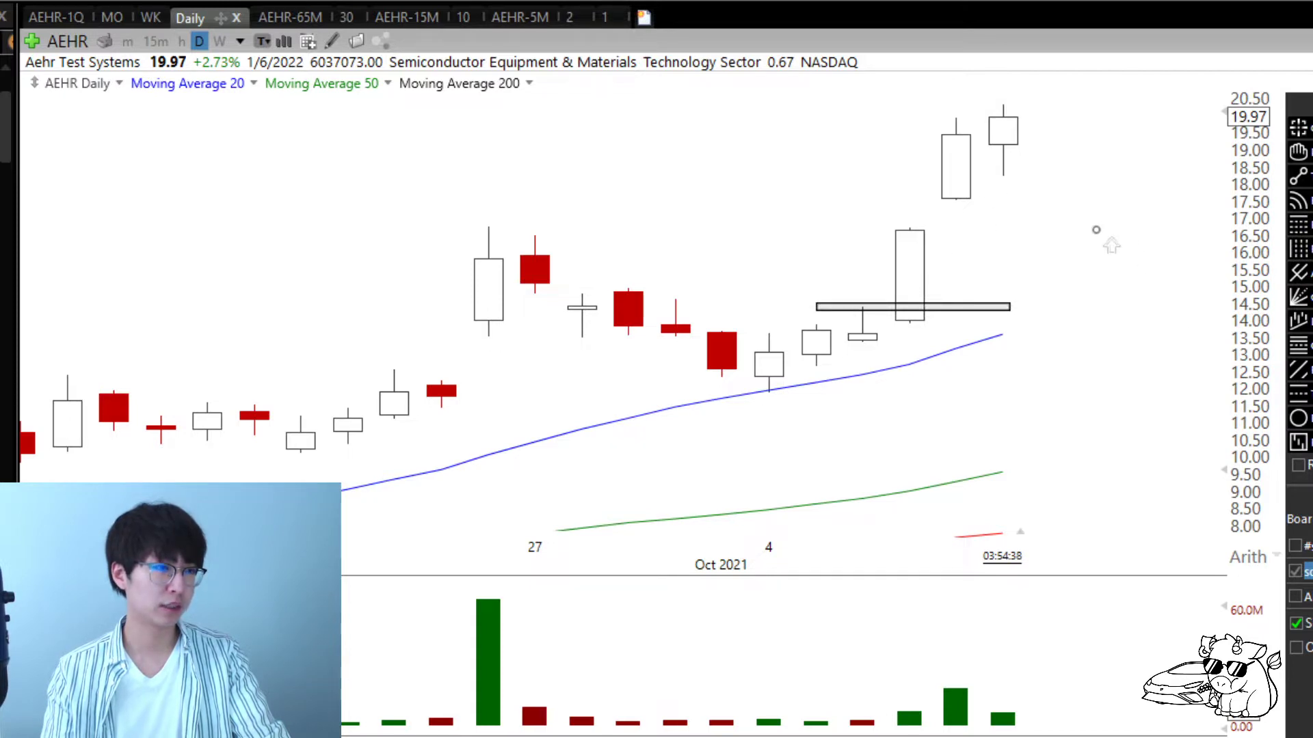
pyautogui.click(1002, 188)
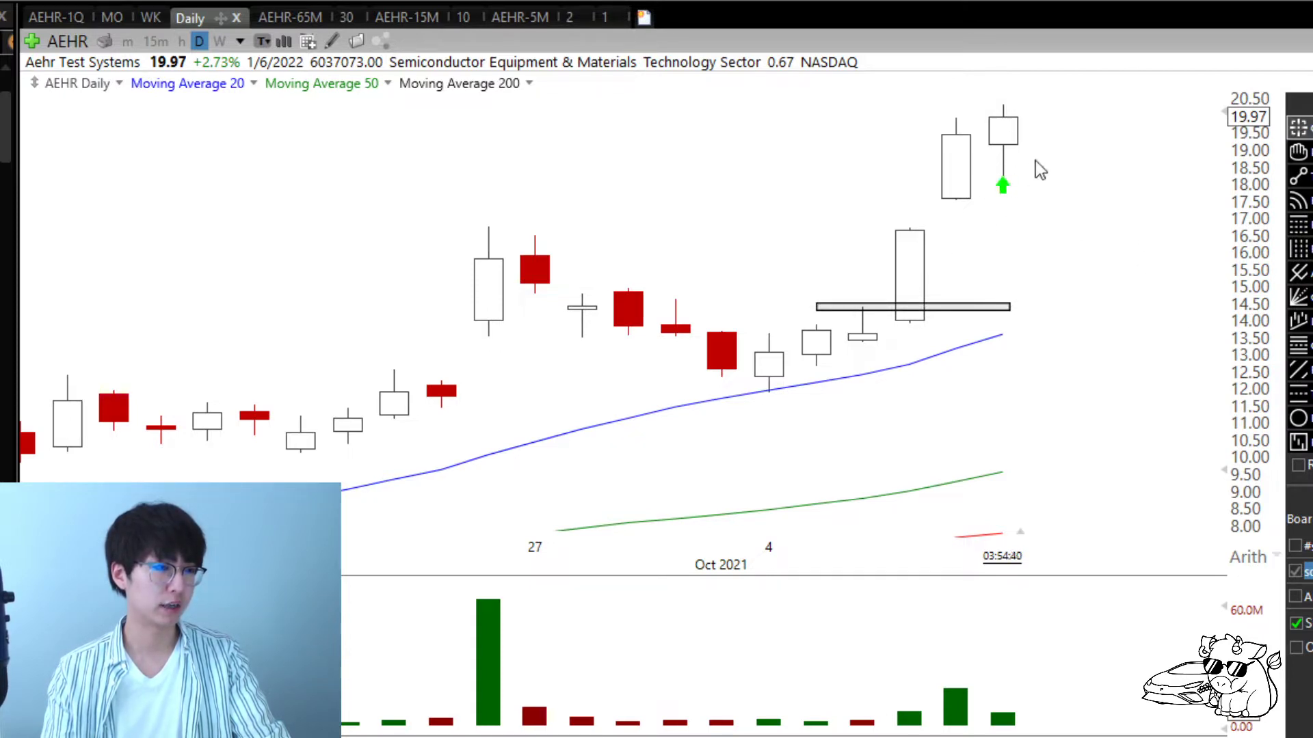
# Step: Compare the recent AEHR price action on the 15-minute and daily charts
pyautogui.click(421, 17)
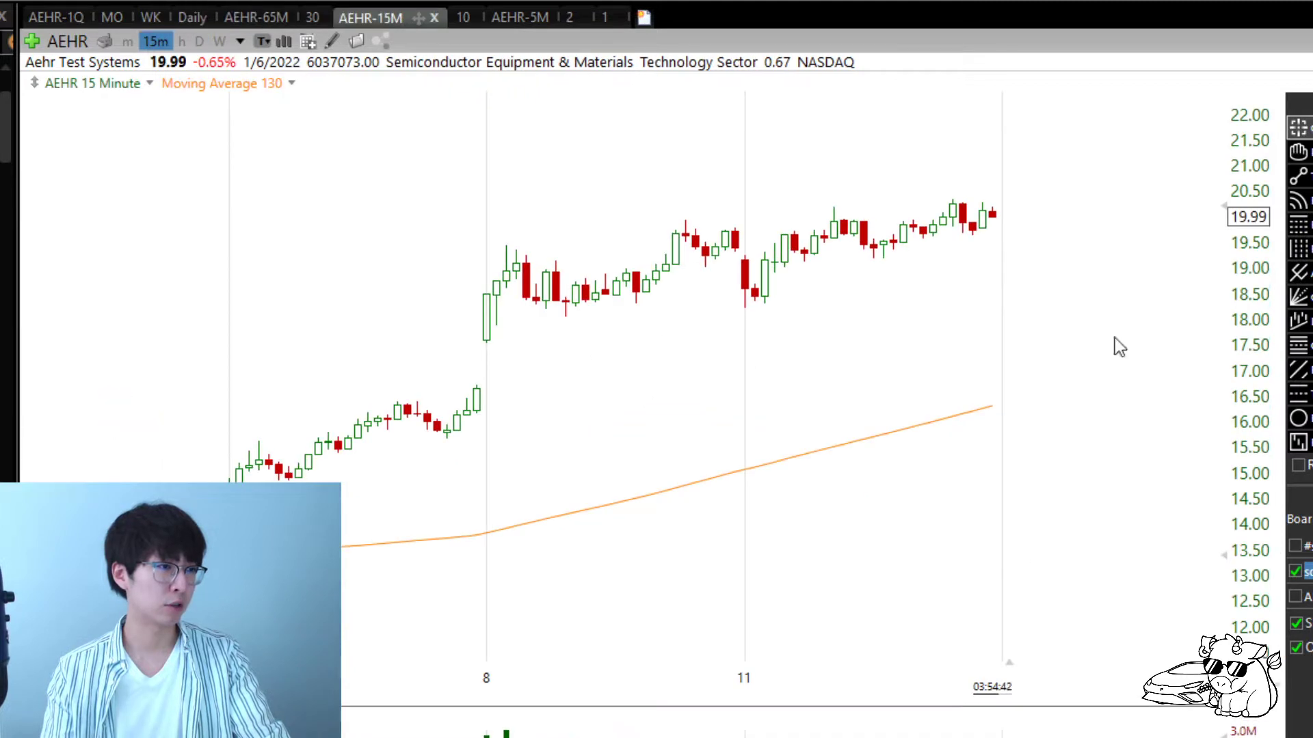
pyautogui.click(200, 17)
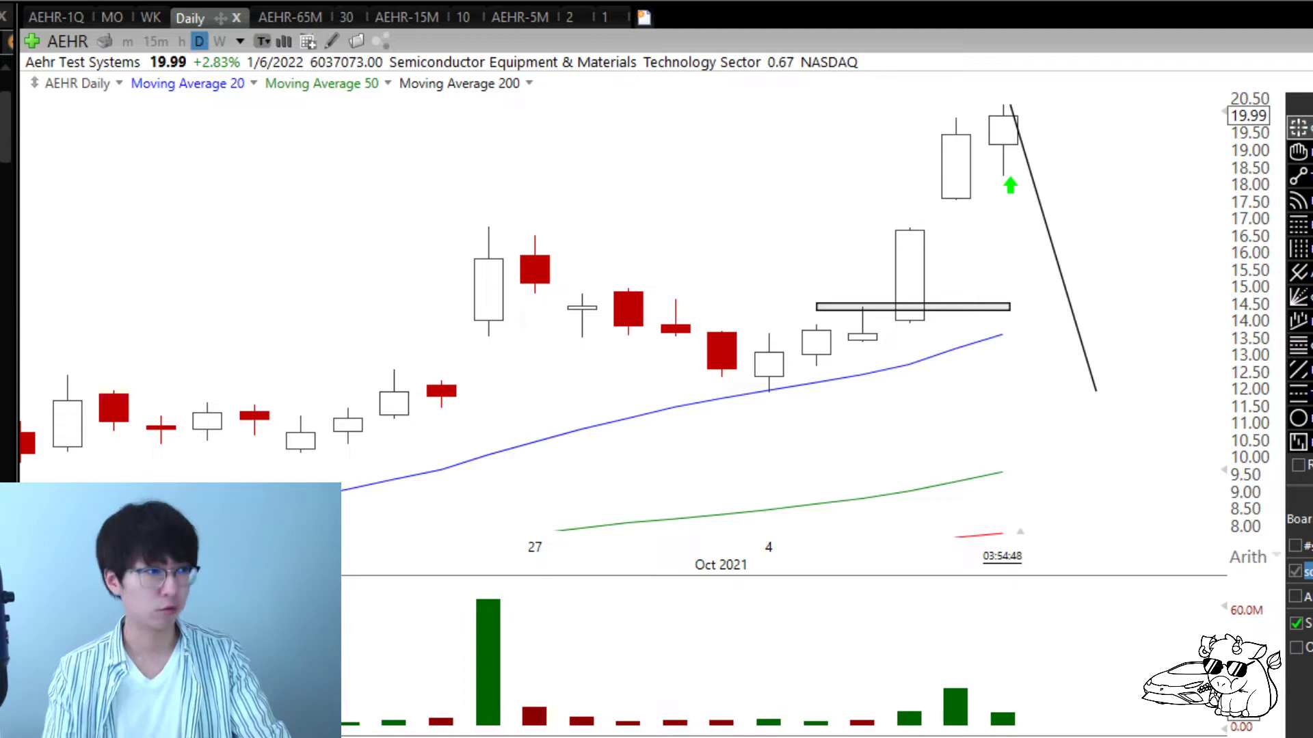
pyautogui.click(395, 23)
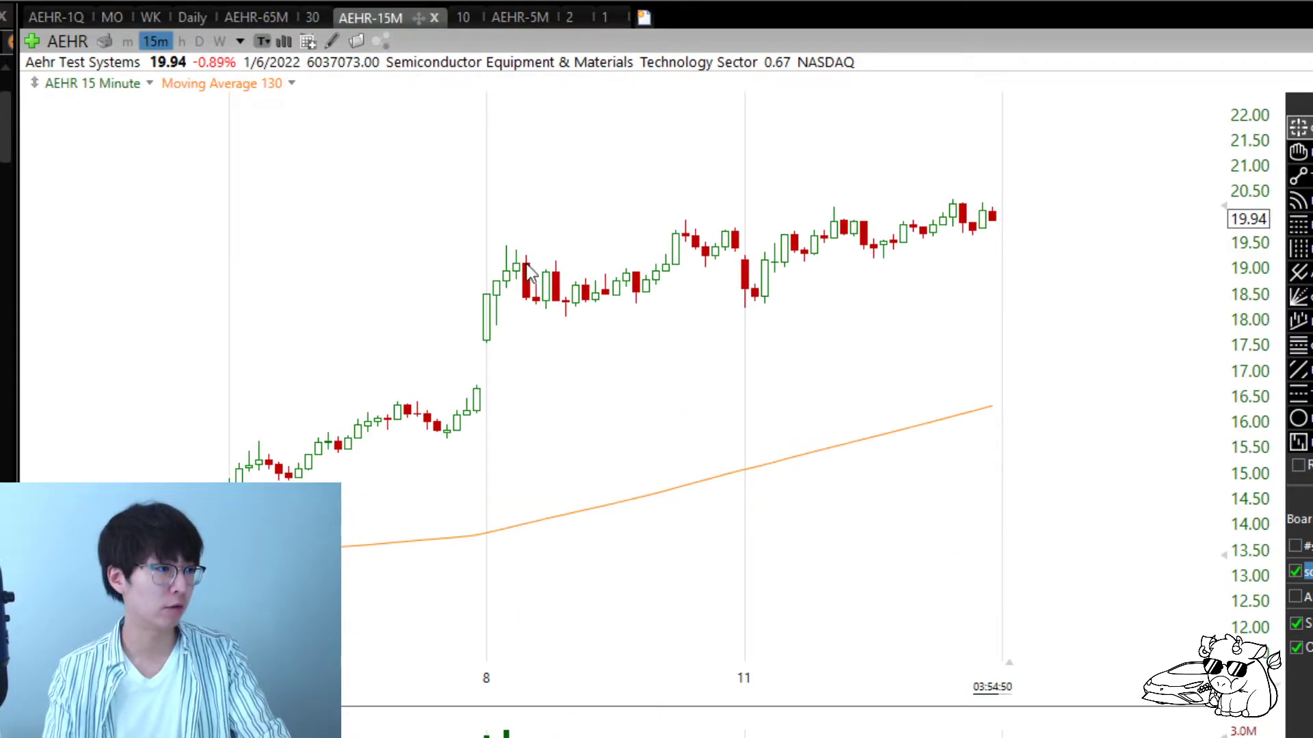
pyautogui.scroll(2, 540, 301)
# Step: Open the AEHR 2-minute chart and go back to the October 7, 2021 opening move
pyautogui.click(568, 18)
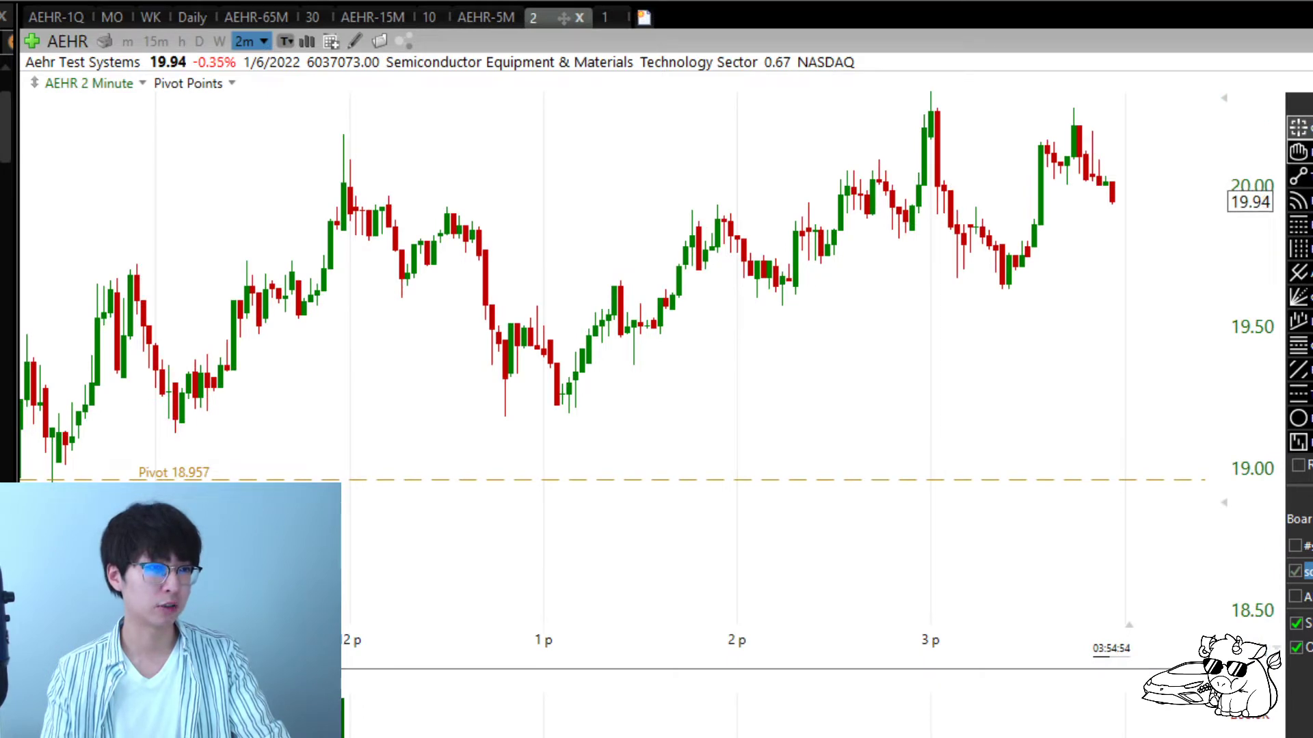
pyautogui.click(1298, 151)
pyautogui.scroll(-3, 839, 350)
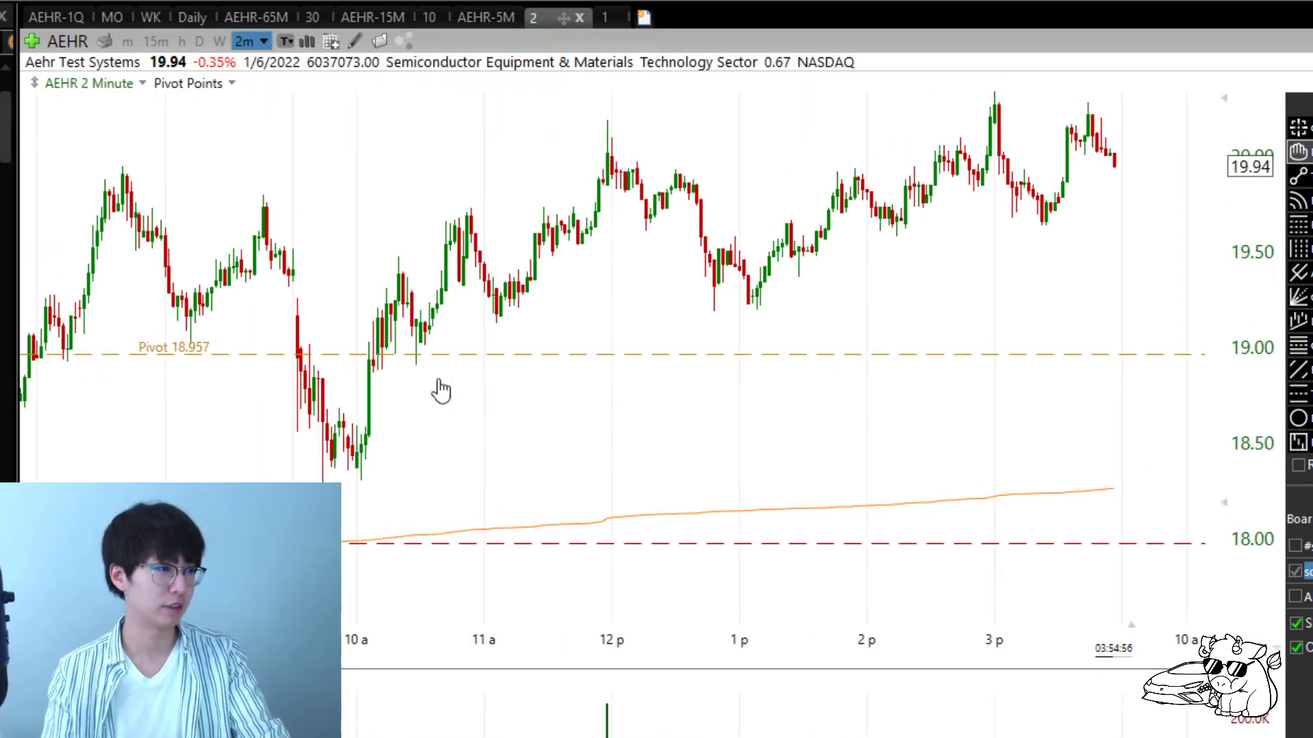
pyautogui.scroll(-3, 410, 400)
pyautogui.moveTo(351, 408); pyautogui.dragTo(742, 420)
pyautogui.scroll(-10, 742, 420)
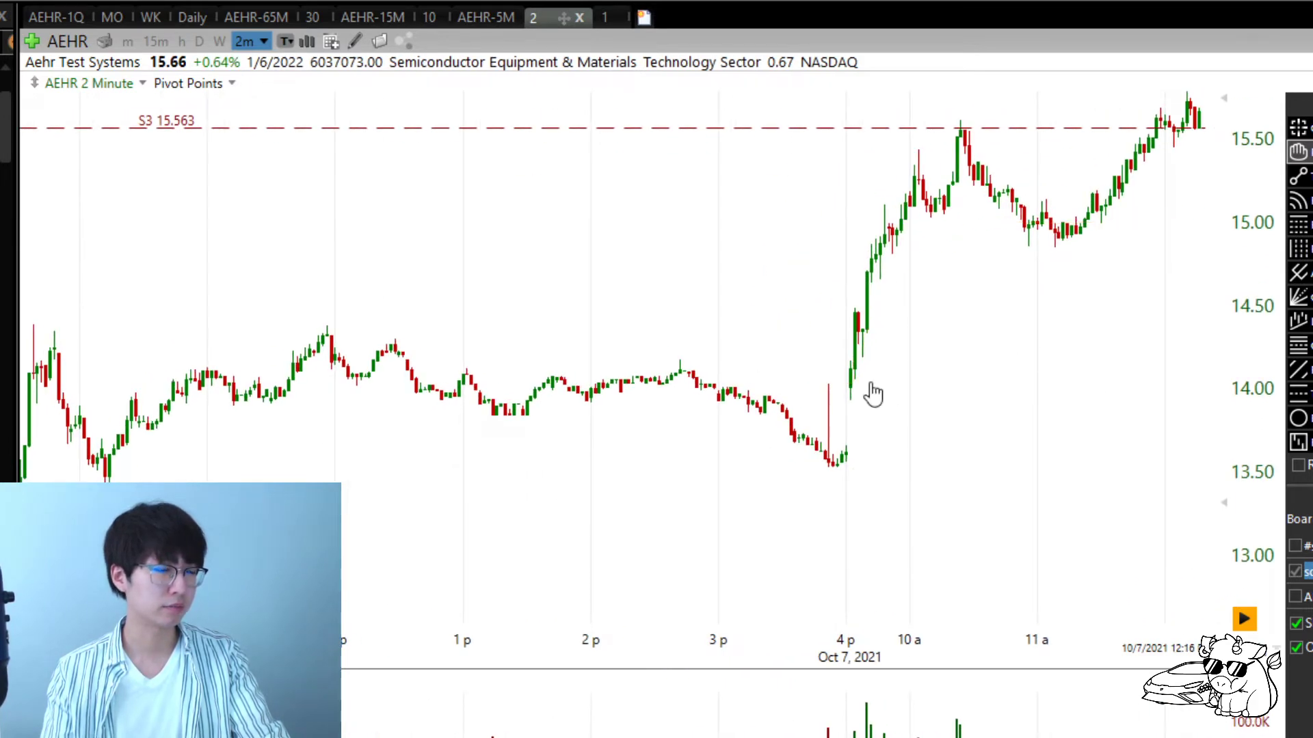
pyautogui.scroll(1, 862, 386)
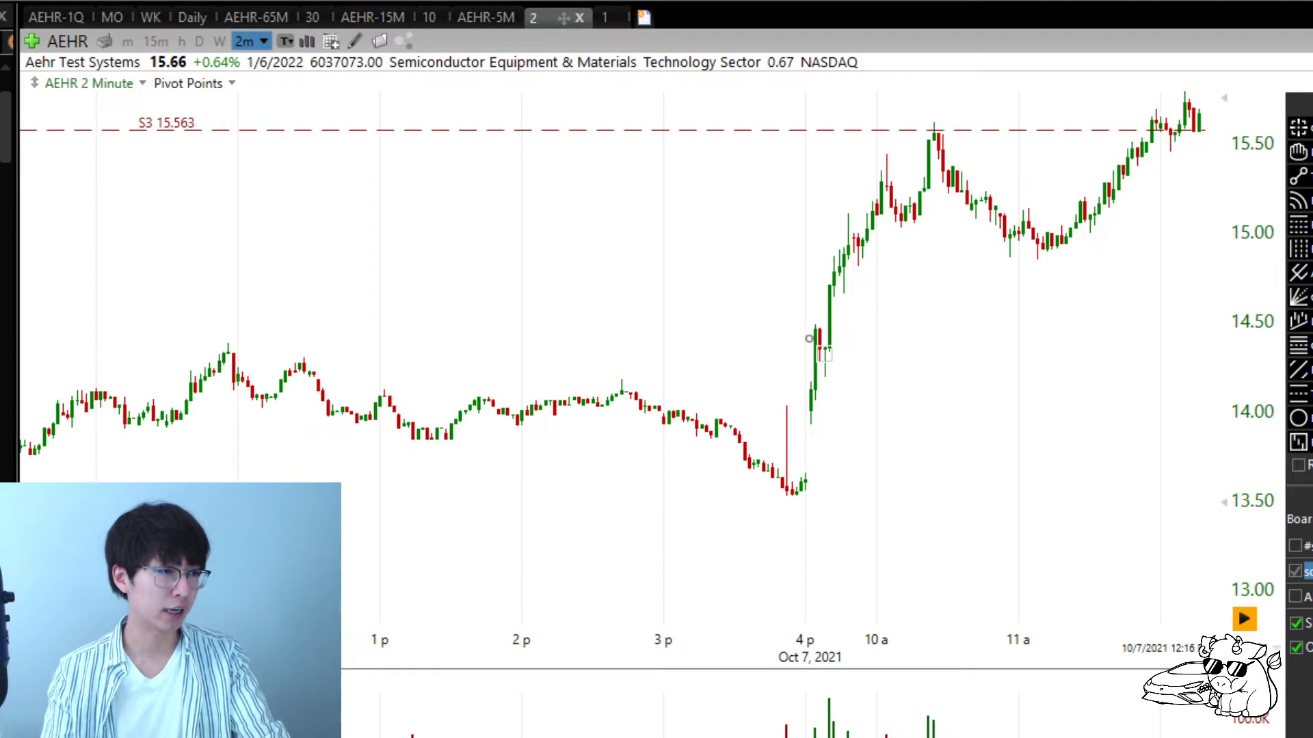
# Step: Mark the October 7 opening high at about 14.45 and the previous day's midday high at about 14.35 with thin rectangles
pyautogui.moveTo(797, 326); pyautogui.dragTo(867, 333)
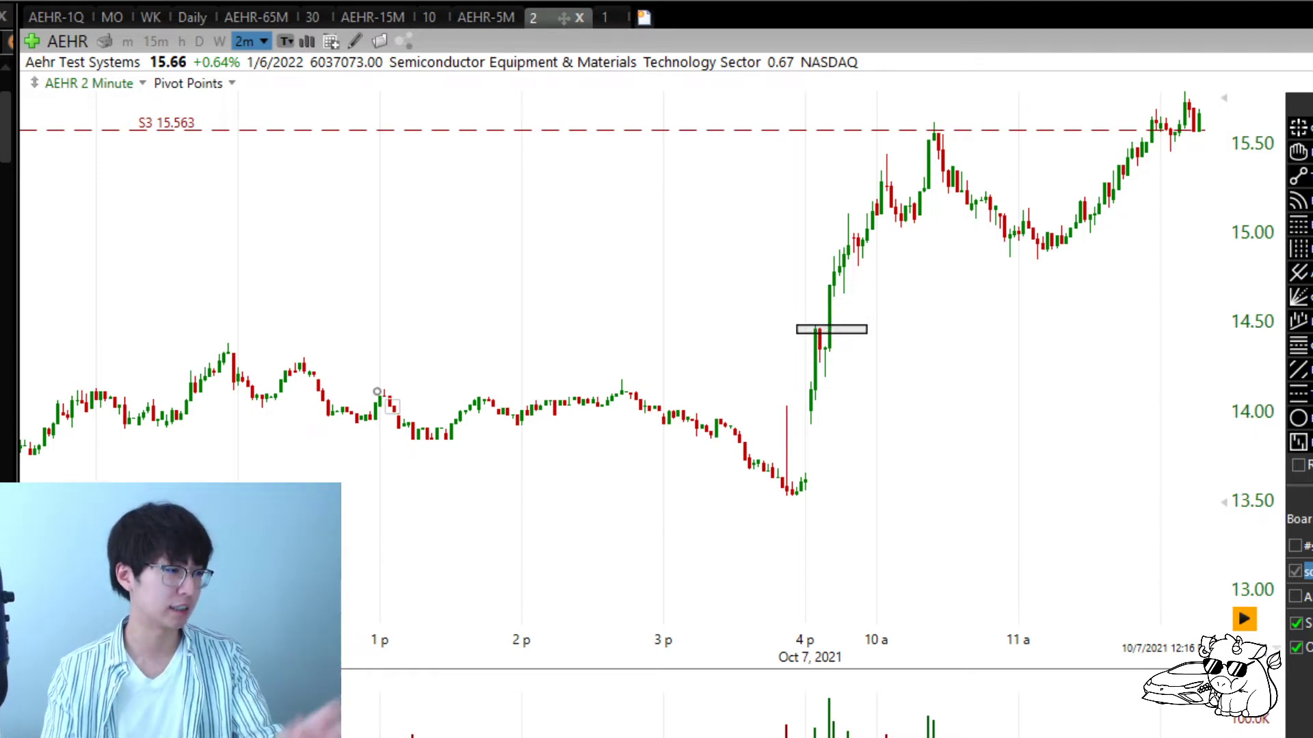
pyautogui.moveTo(205, 343); pyautogui.dragTo(409, 353)
# Step: Draw an ellipse around the overnight gap between the previous close and the October 7 open
pyautogui.click(1298, 418)
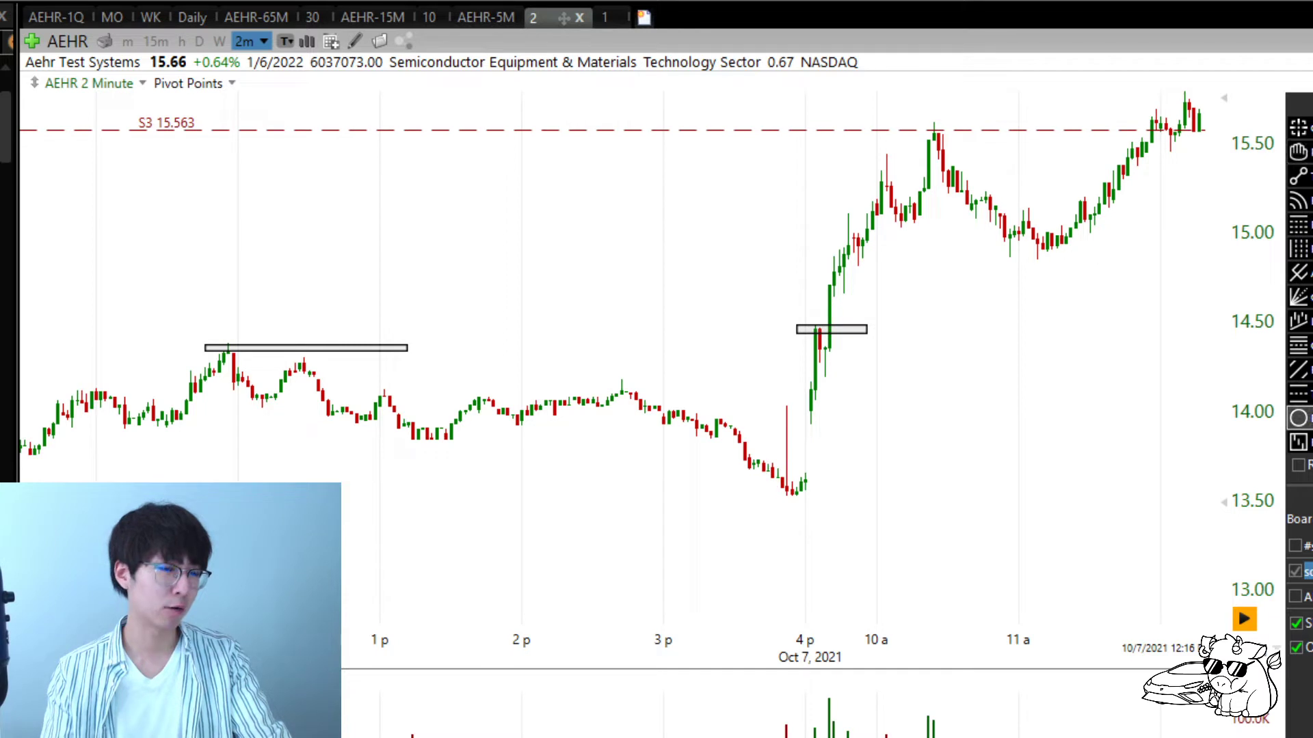
pyautogui.moveTo(786, 411); pyautogui.dragTo(830, 488)
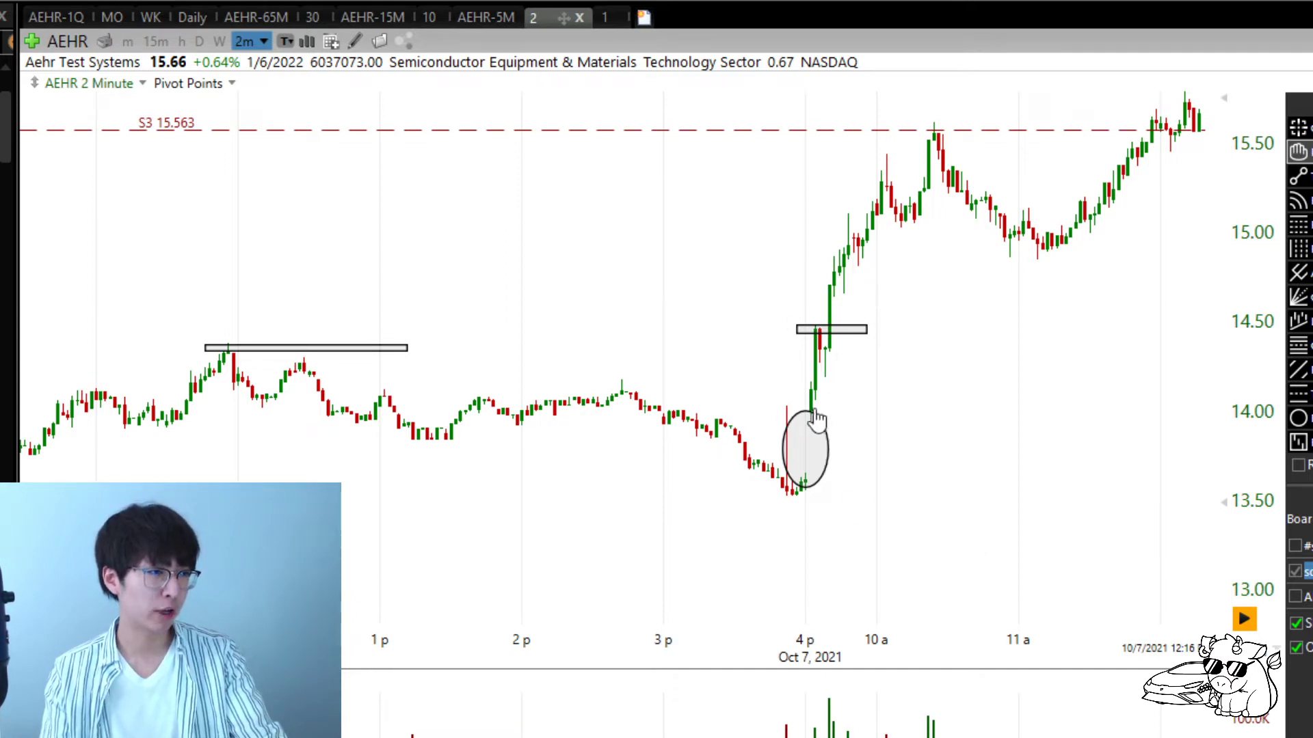
# Step: Draw a longer thin rectangle at about 14.45 across the October 7 opening high
pyautogui.scroll(2, 820, 348)
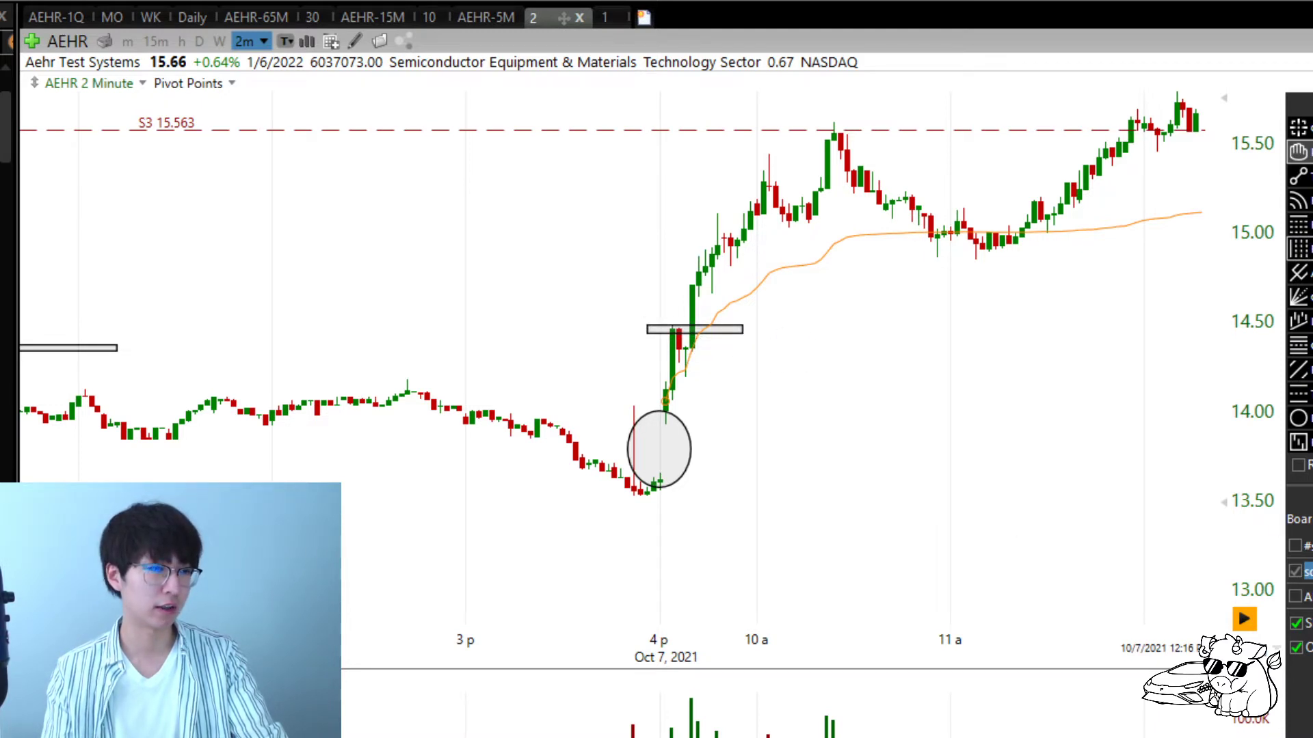
pyautogui.moveTo(646, 327)
pyautogui.mouseDown()
pyautogui.moveTo(768, 317)
pyautogui.moveTo(787, 331)
pyautogui.mouseUp()
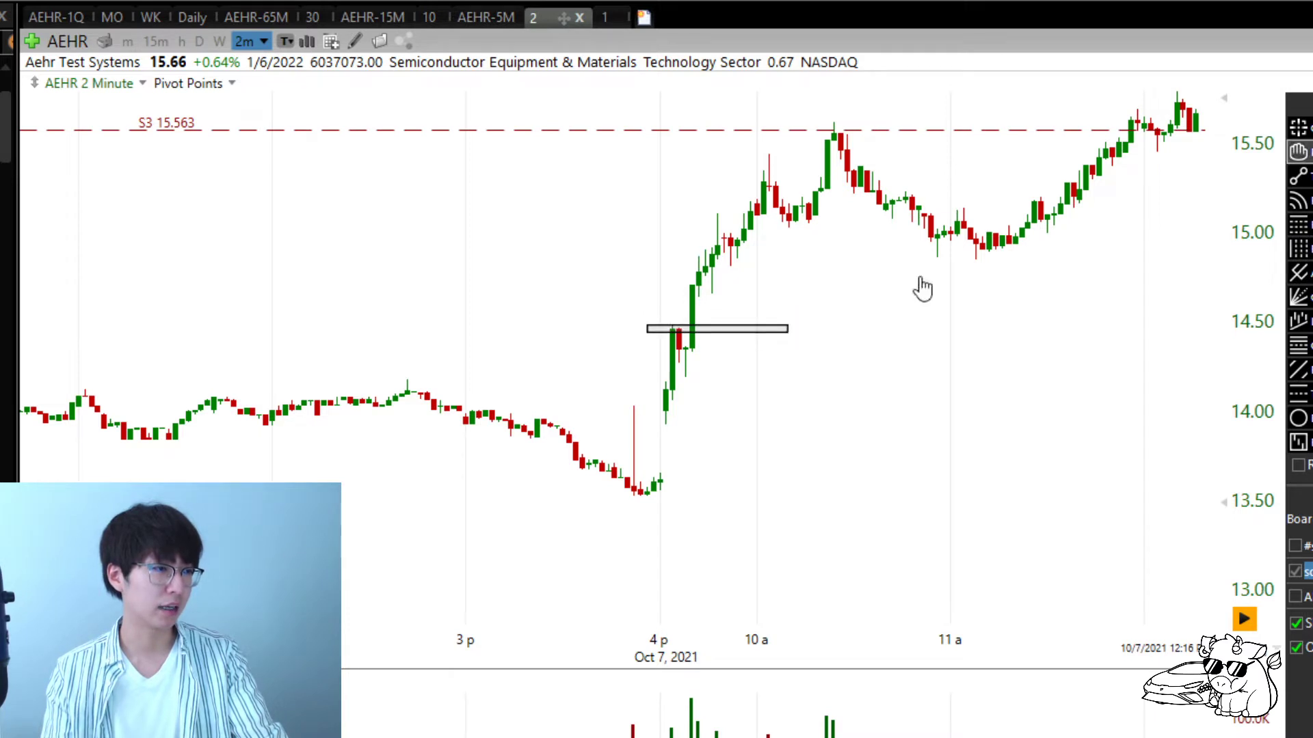
# Step: Inspect the first October 7 candles with the crosshair to read their time and price values
pyautogui.middleClick(708, 417)
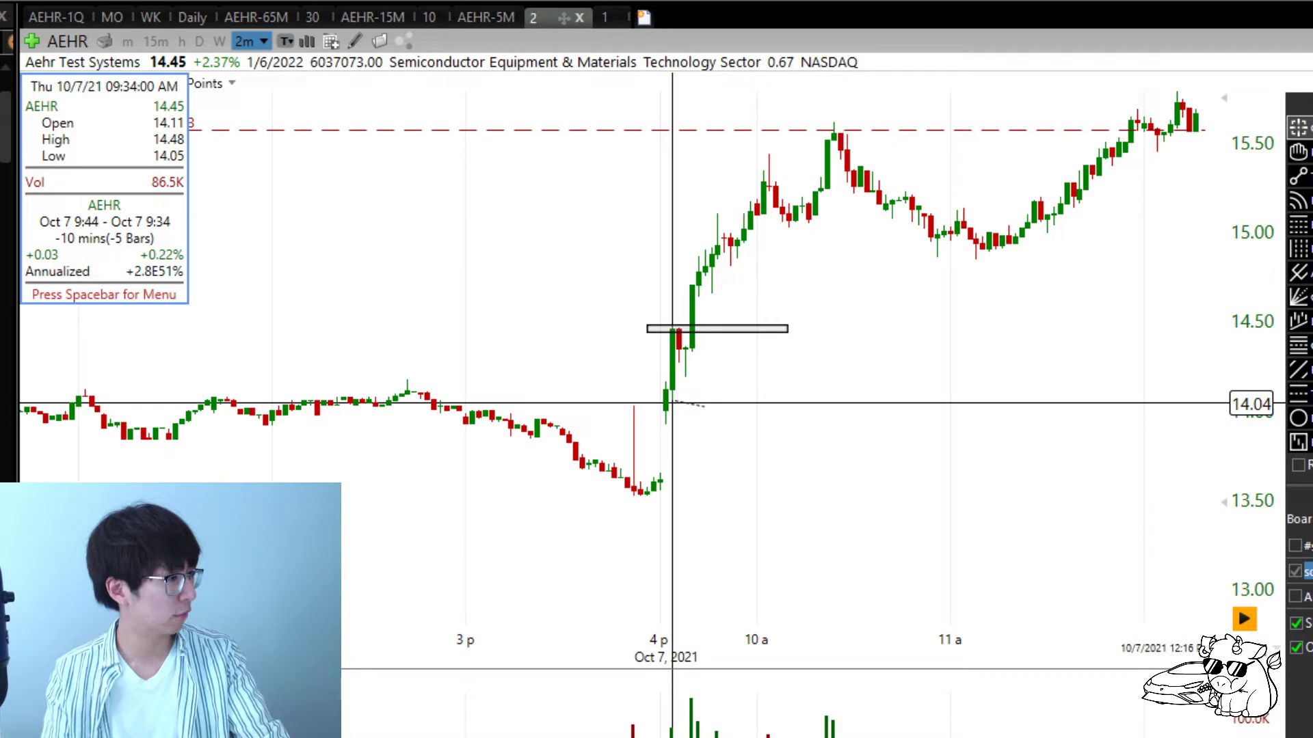
pyautogui.middleClick(672, 403)
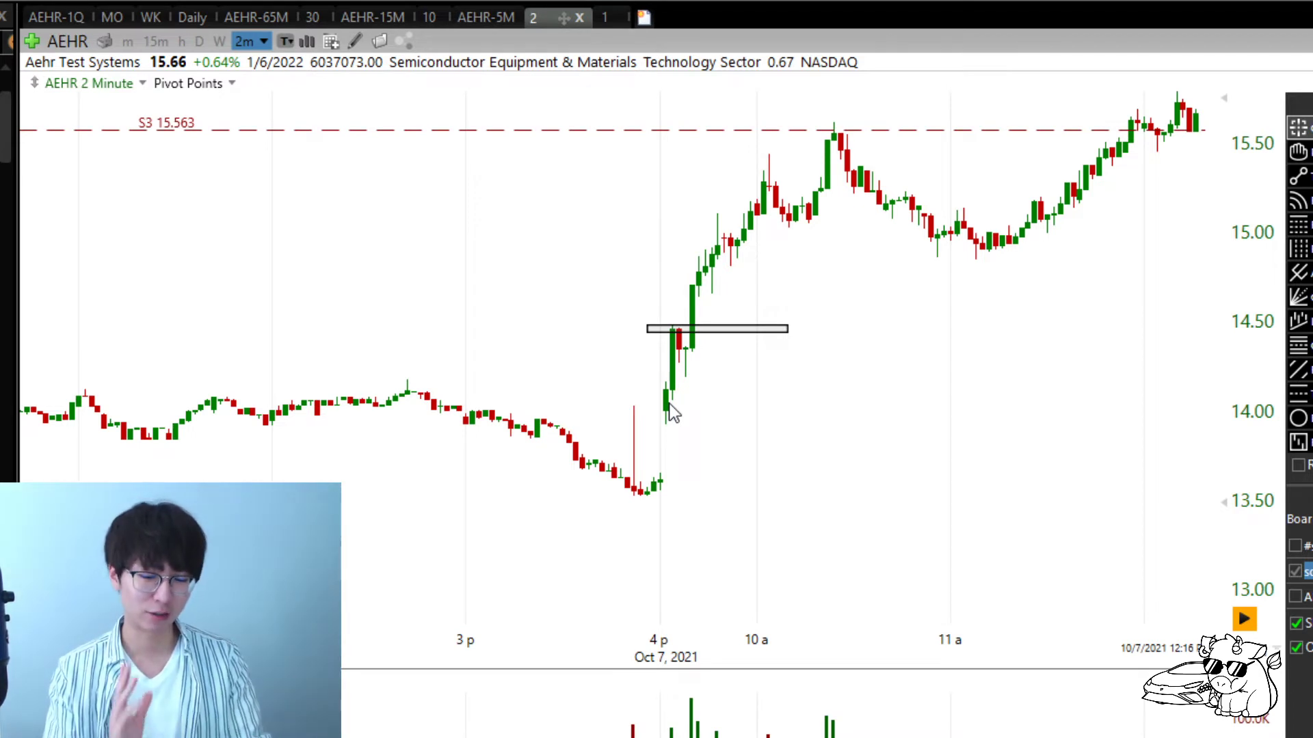
# Step: Place an up arrow below the low of the 9:38 pullback candle on October 7
pyautogui.scroll(-2, 672, 410)
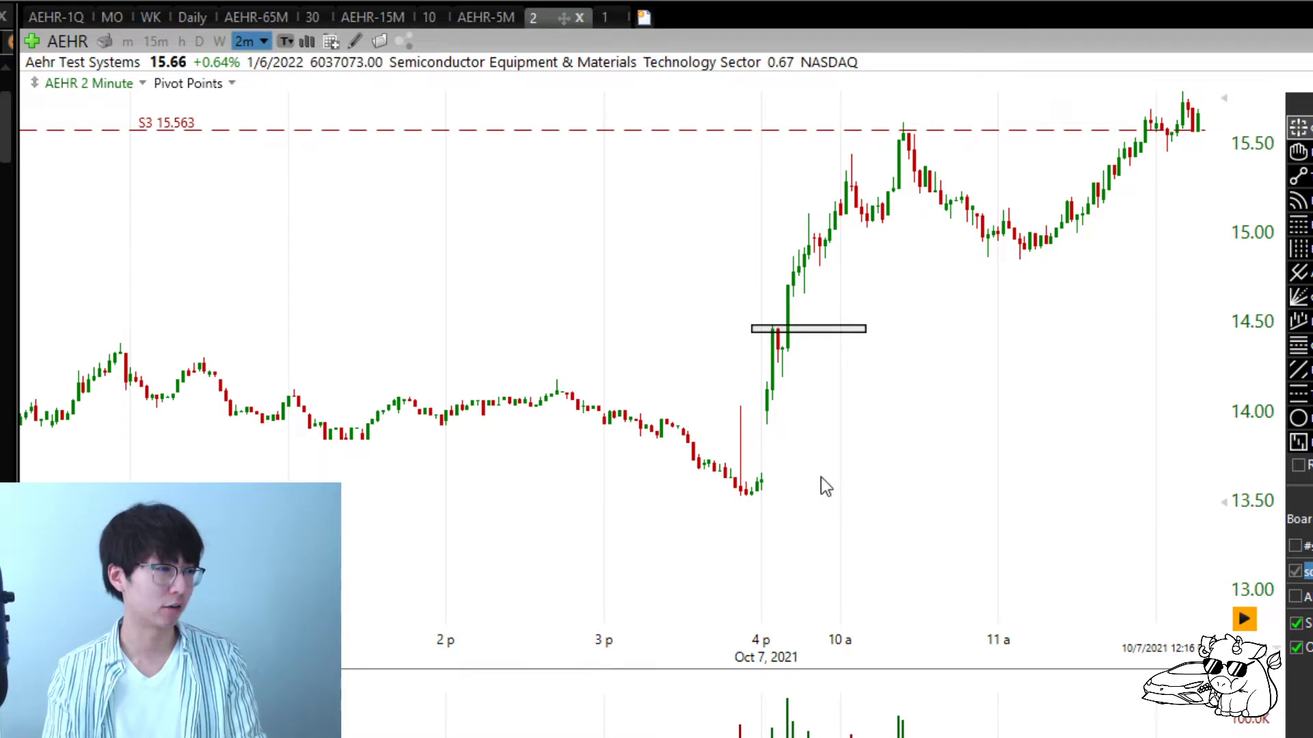
pyautogui.scroll(1, 827, 487)
pyautogui.scroll(2, 803, 476)
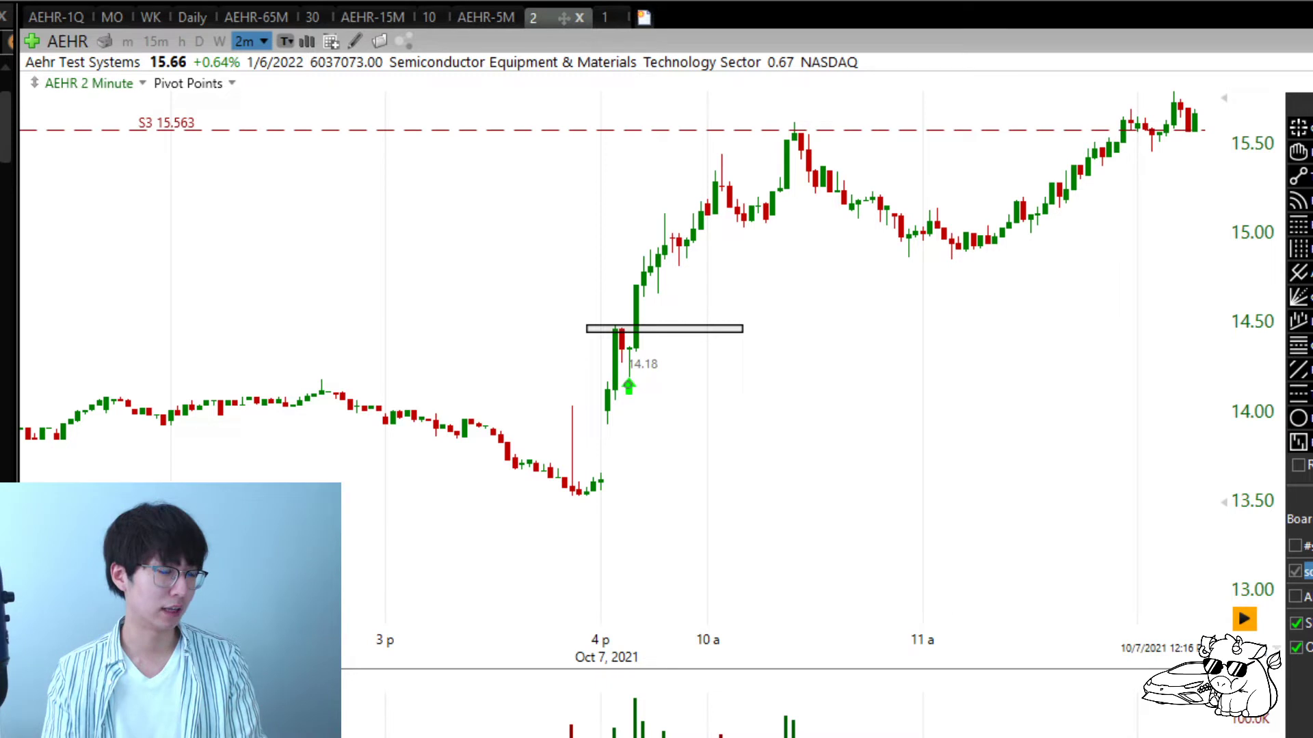
# Step: Examine the time and prices of the arrowed pullback candle and its neighbouring opening candles with the crosshair
pyautogui.click(629, 426)
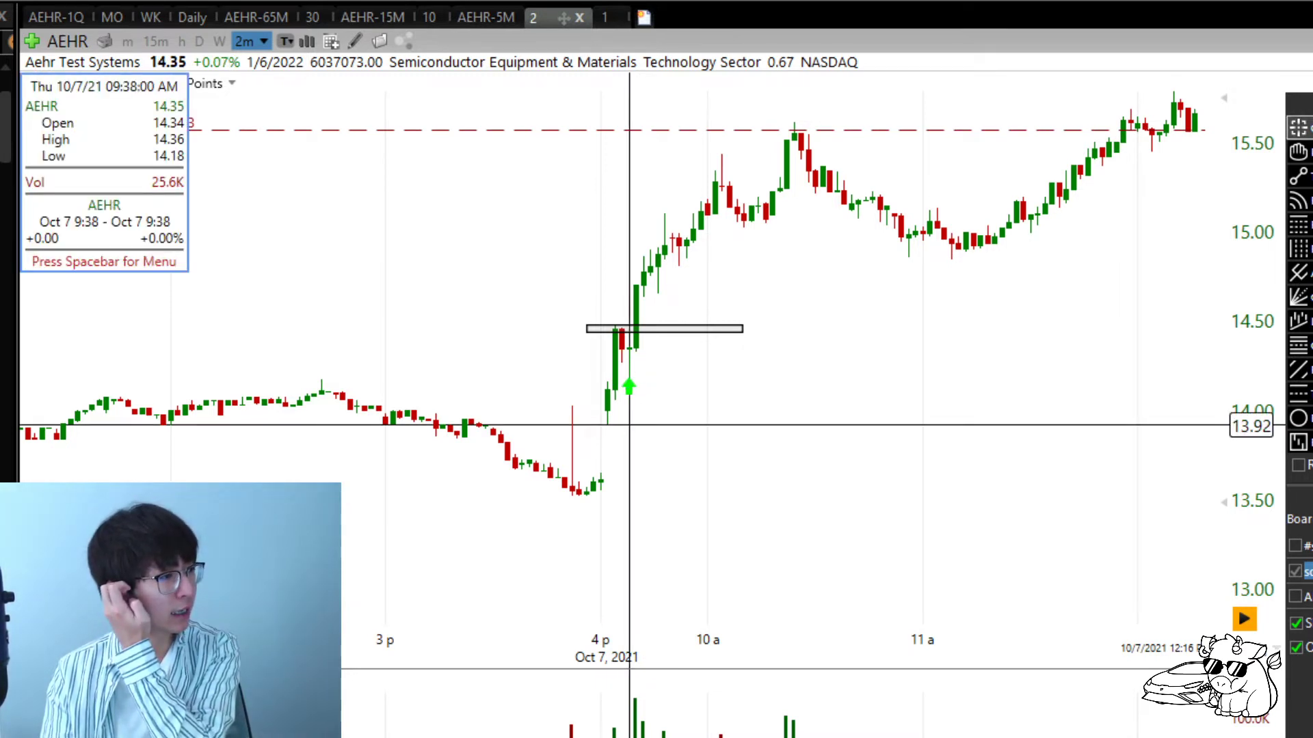
pyautogui.moveTo(629, 425); pyautogui.dragTo(624, 434)
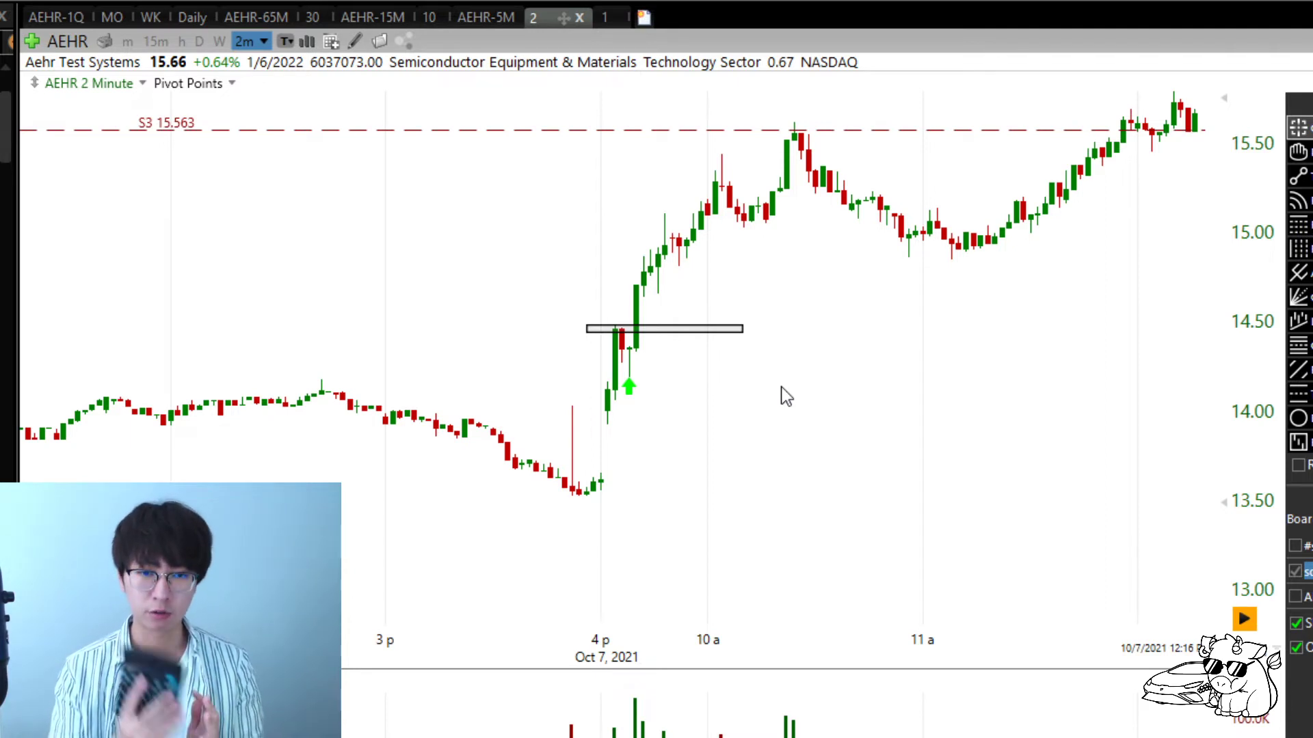
pyautogui.moveTo(626, 442); pyautogui.dragTo(617, 432)
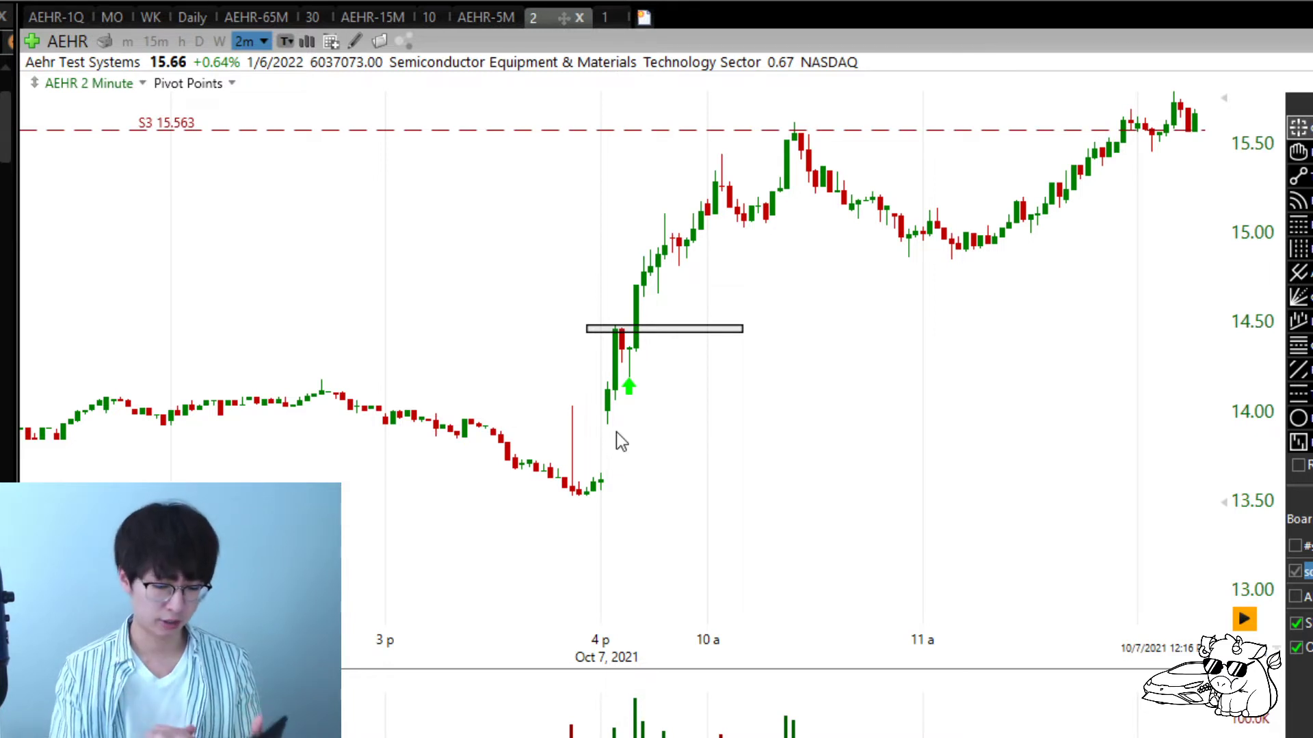
pyautogui.moveTo(616, 432); pyautogui.dragTo(630, 441)
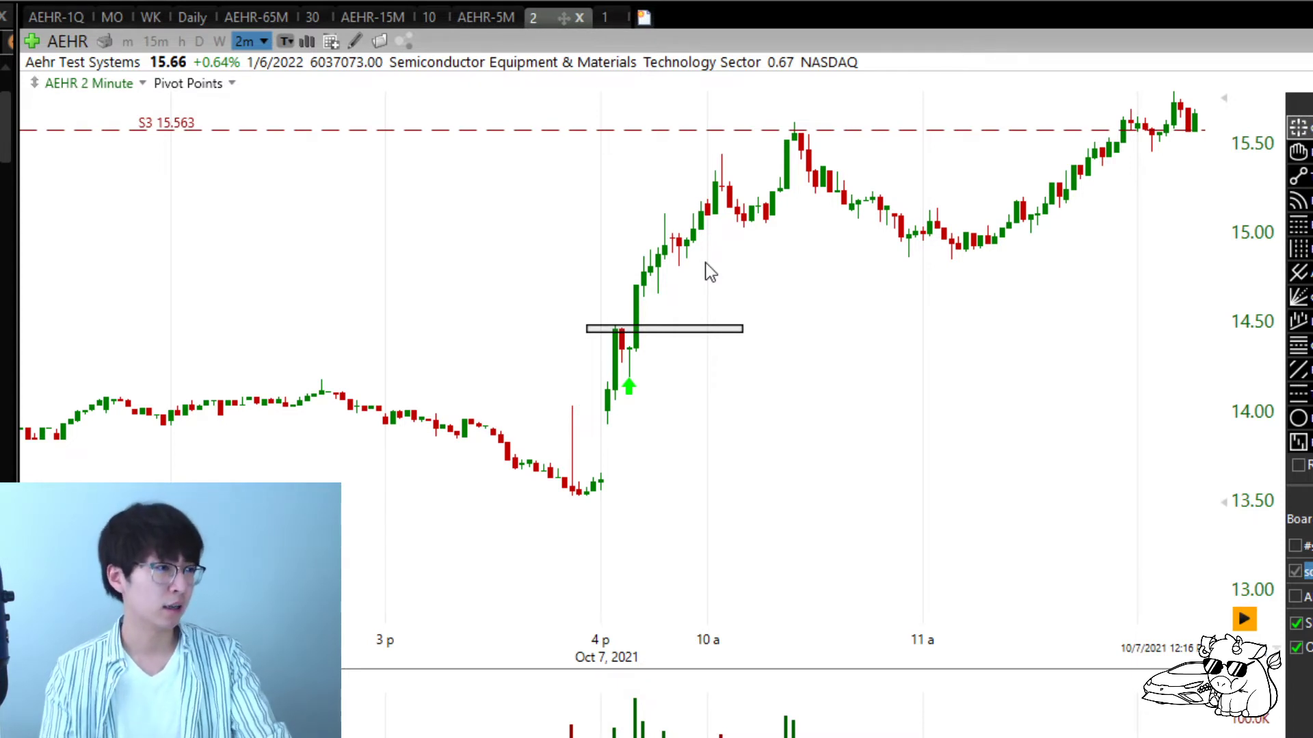
# Step: Move the thin rectangle slightly higher and a few bars earlier over the October 7 opening high
pyautogui.moveTo(677, 346); pyautogui.dragTo(654, 342)
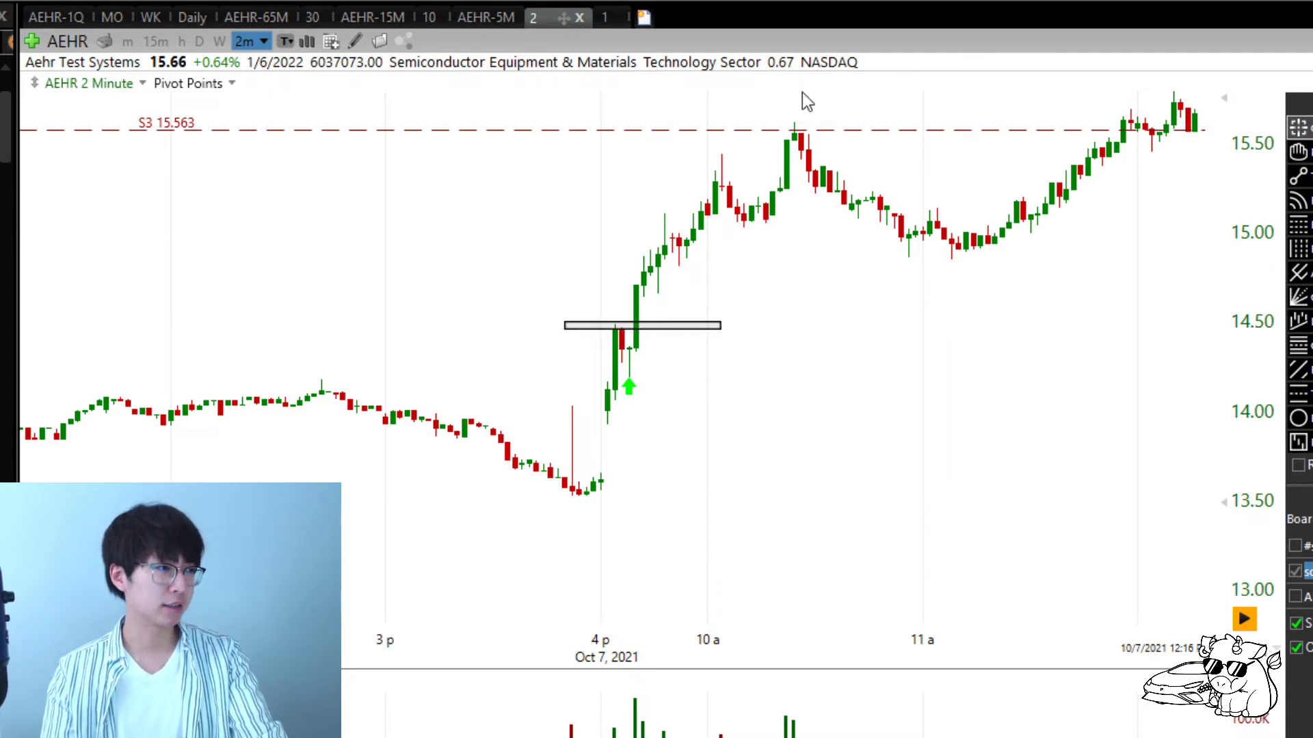
pyautogui.scroll(-3, 711, 227)
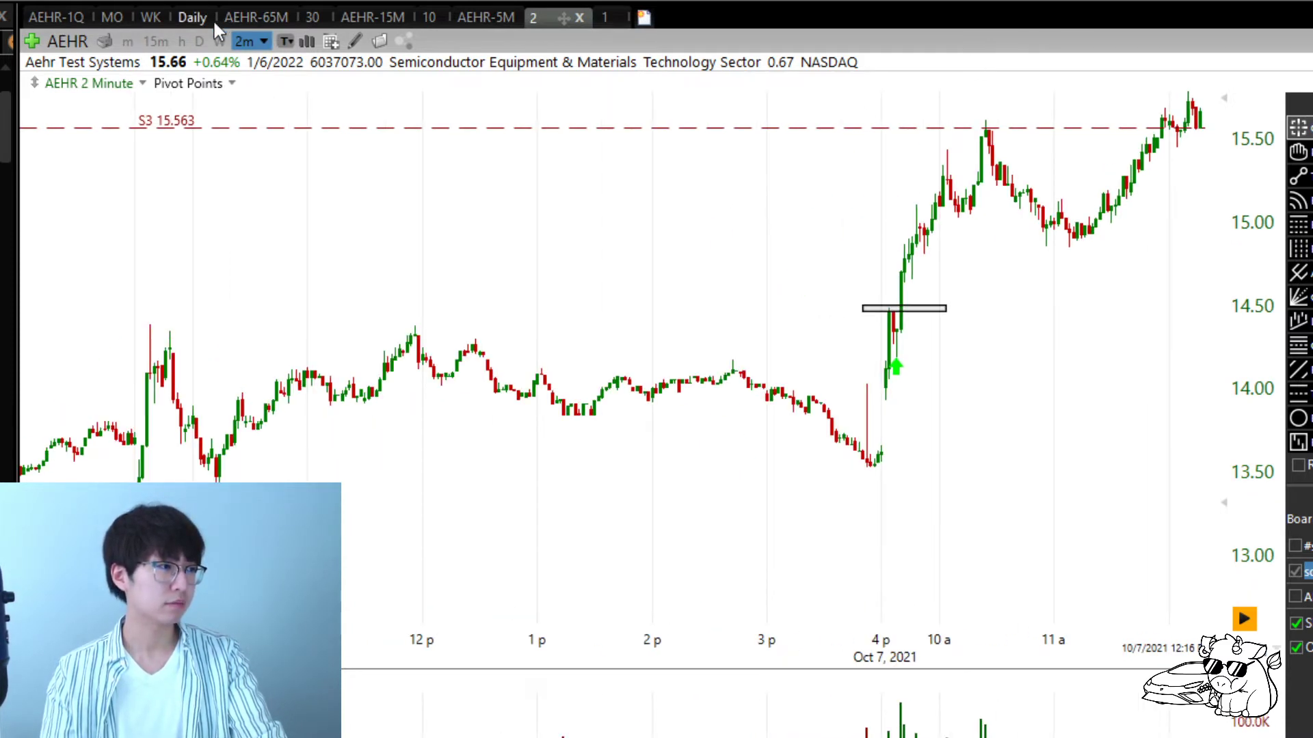
pyautogui.scroll(2, 952, 325)
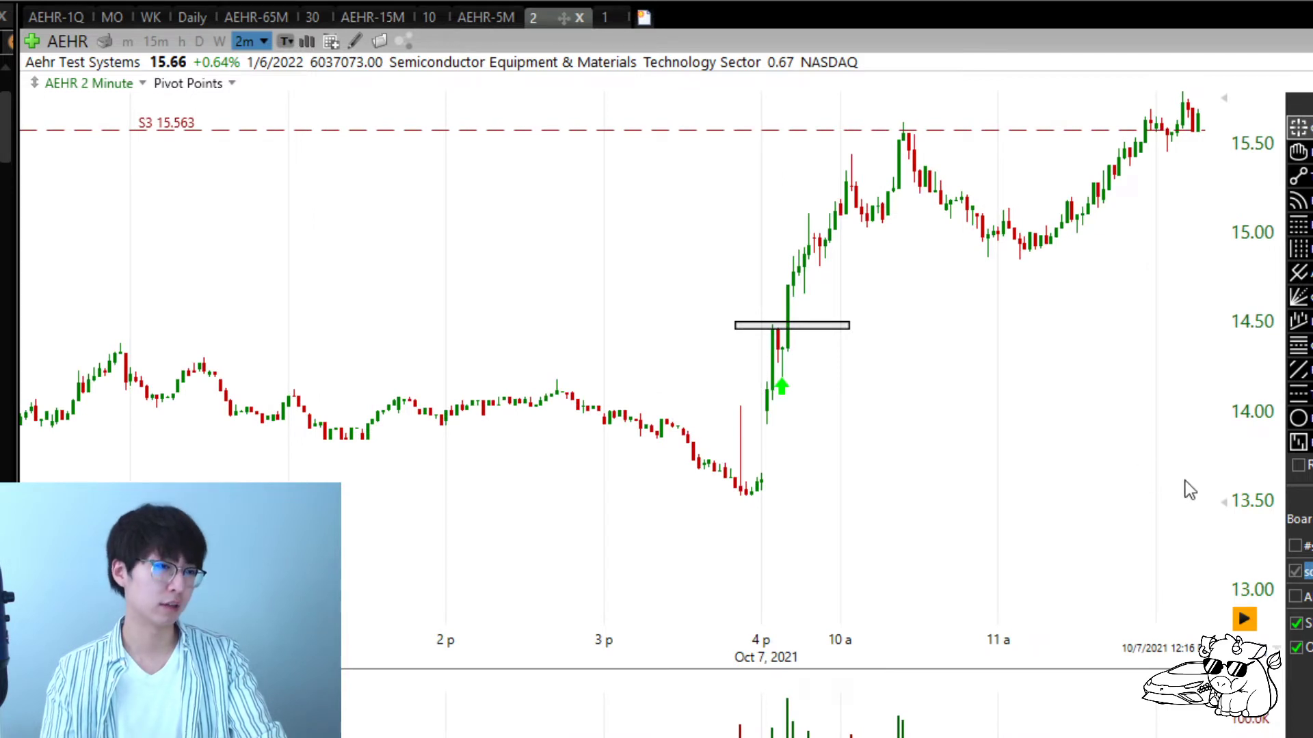
# Step: Return the 2-minute chart to the latest bars and inspect the October 7 morning candles on the 15-minute chart
pyautogui.click(1241, 619)
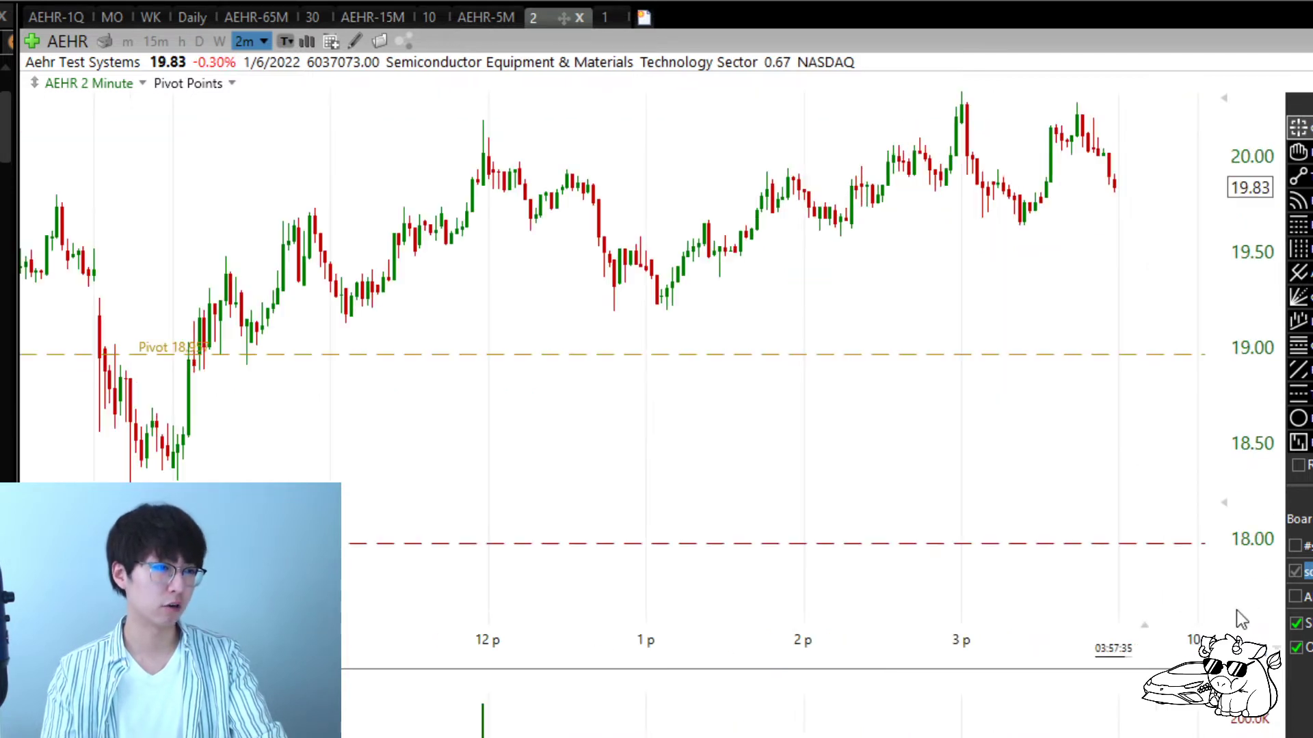
pyautogui.click(375, 18)
pyautogui.scroll(-3, 971, 372)
pyautogui.scroll(4, 645, 449)
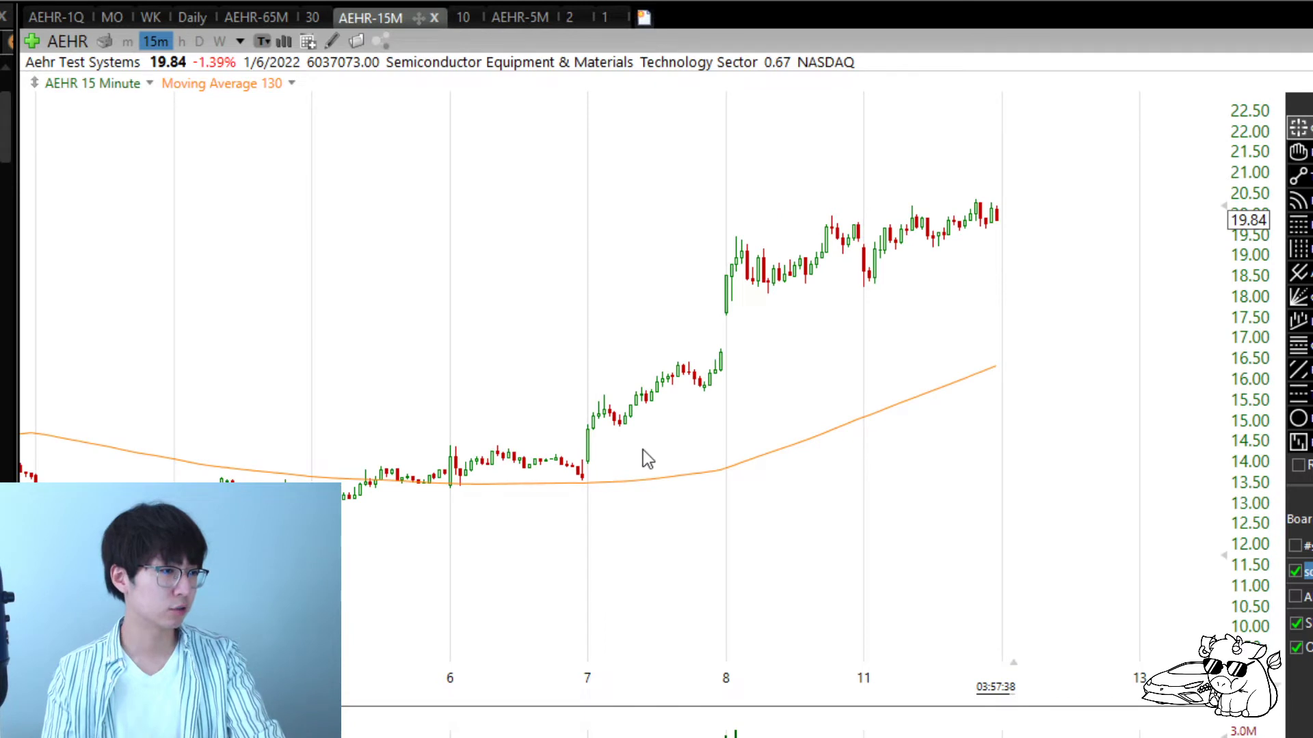
pyautogui.moveTo(387, 483); pyautogui.dragTo(381, 484)
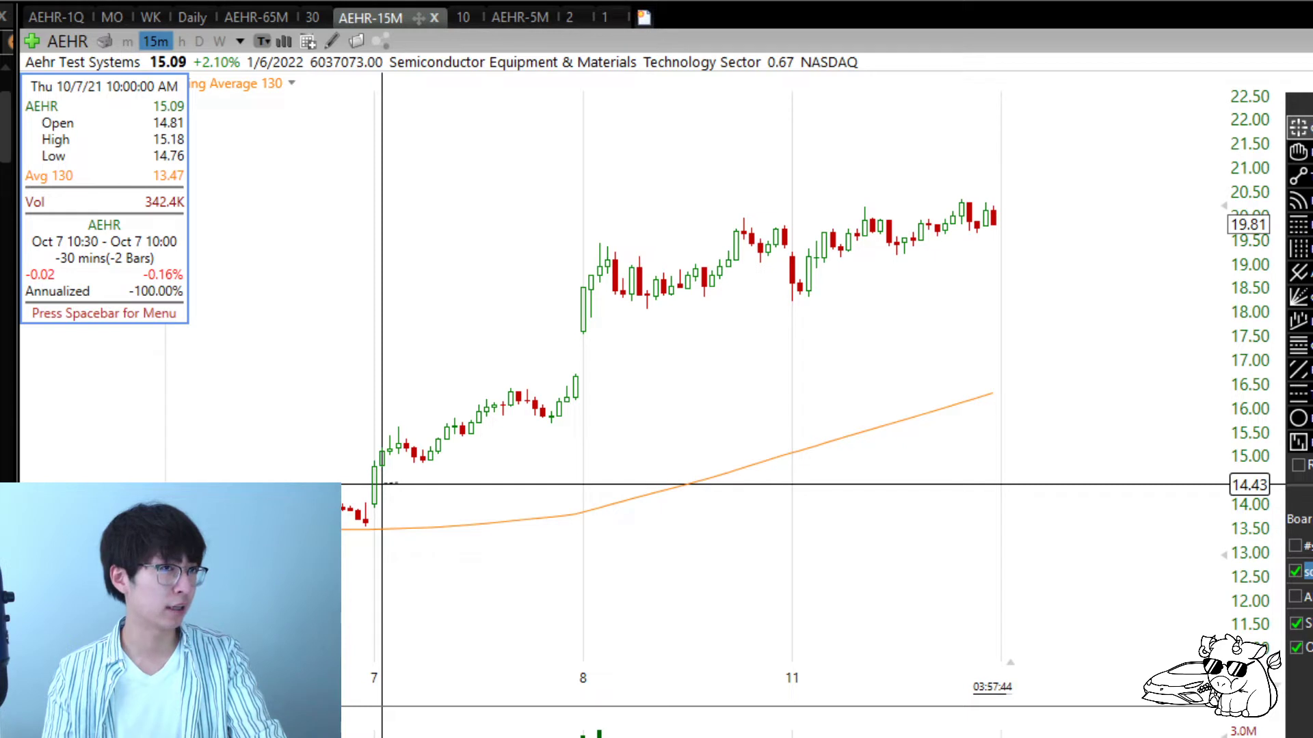
# Step: Place a horizontal line at about 14.16 and an up arrow below the October 7 morning pullback on the 15-minute chart
pyautogui.moveTo(381, 484); pyautogui.dragTo(381, 484)
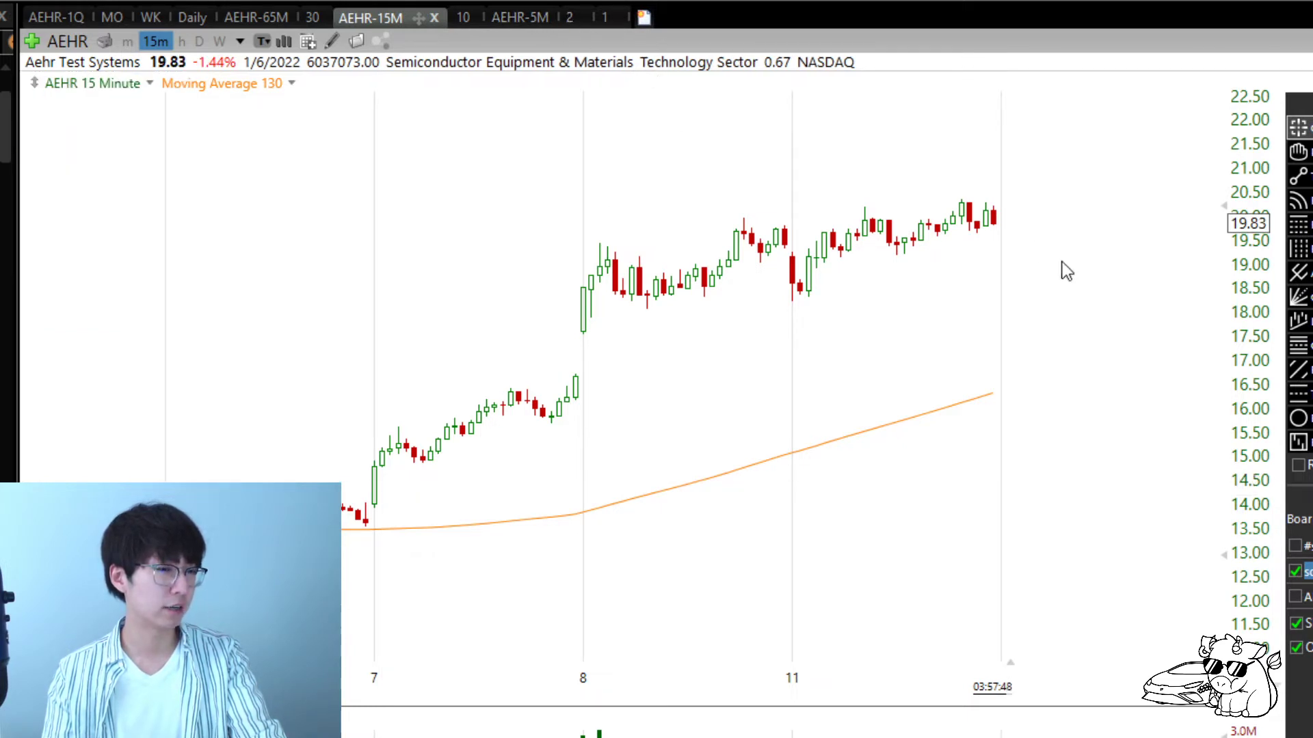
pyautogui.click(912, 427)
pyautogui.moveTo(912, 431); pyautogui.dragTo(876, 501)
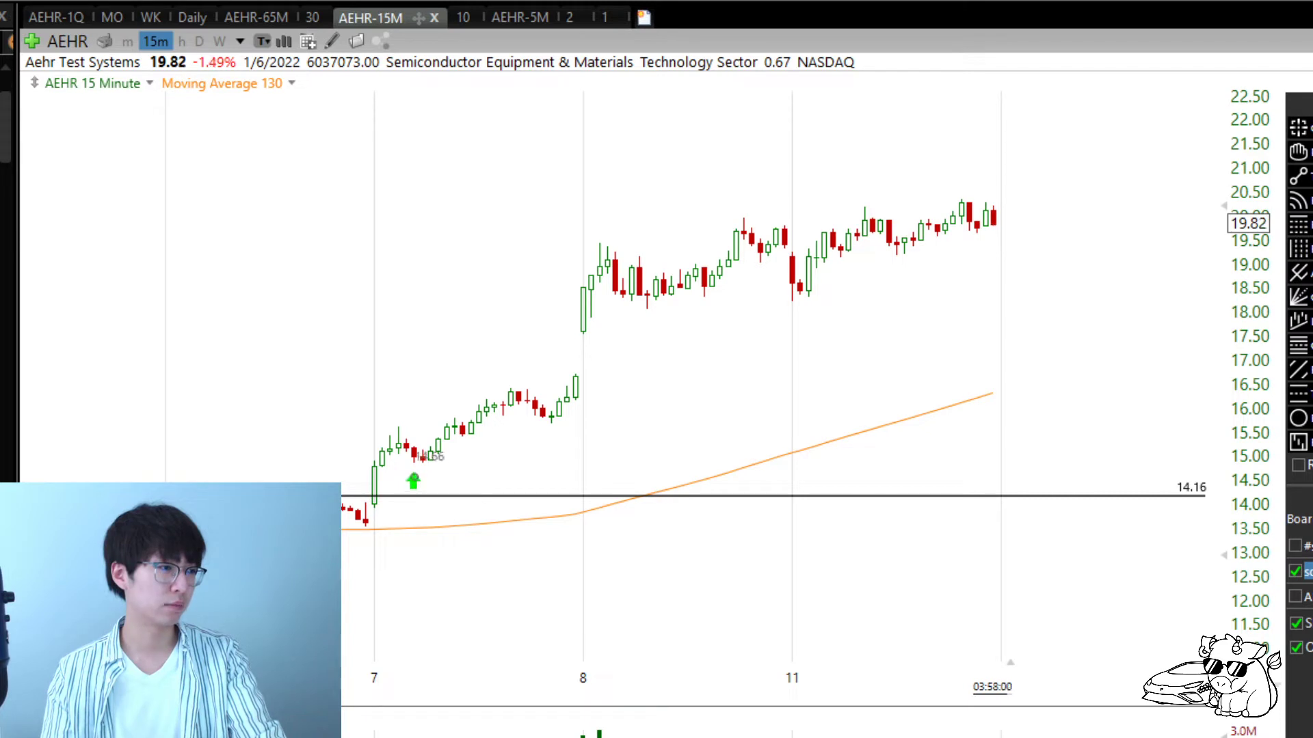
pyautogui.click(414, 481)
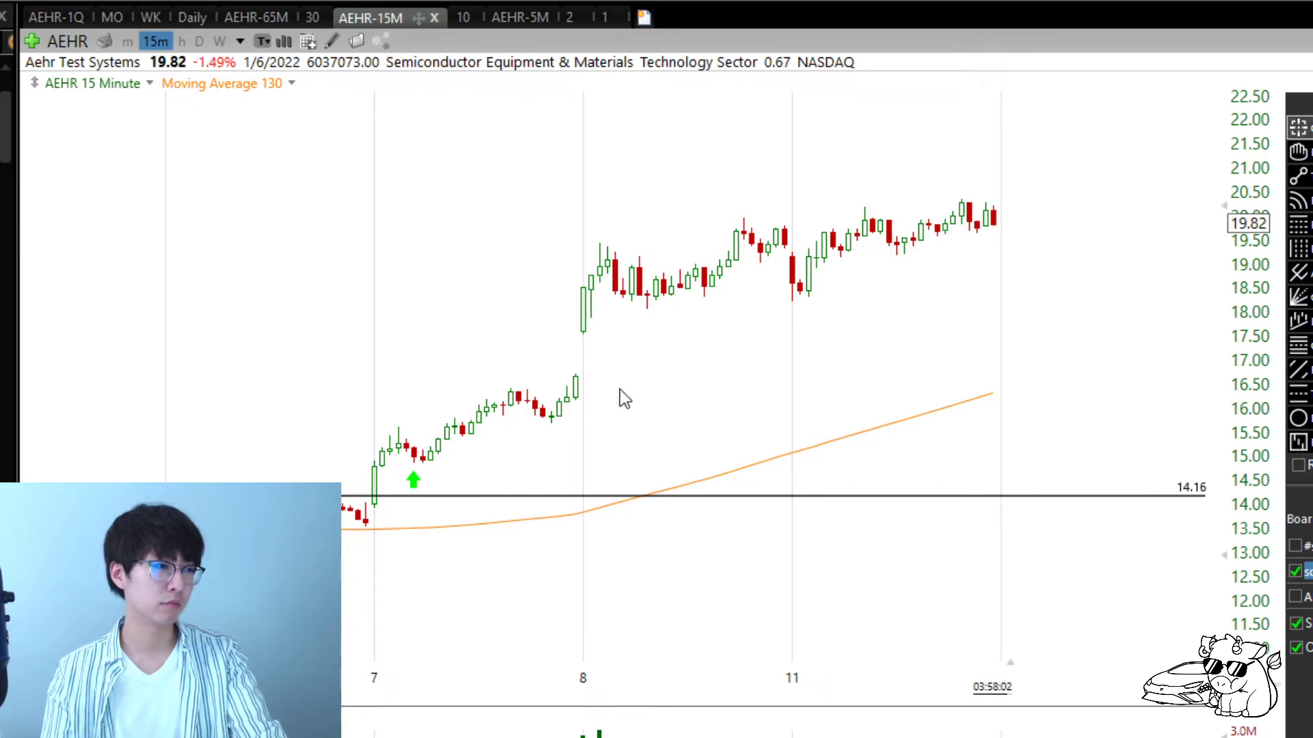
pyautogui.click(1298, 175)
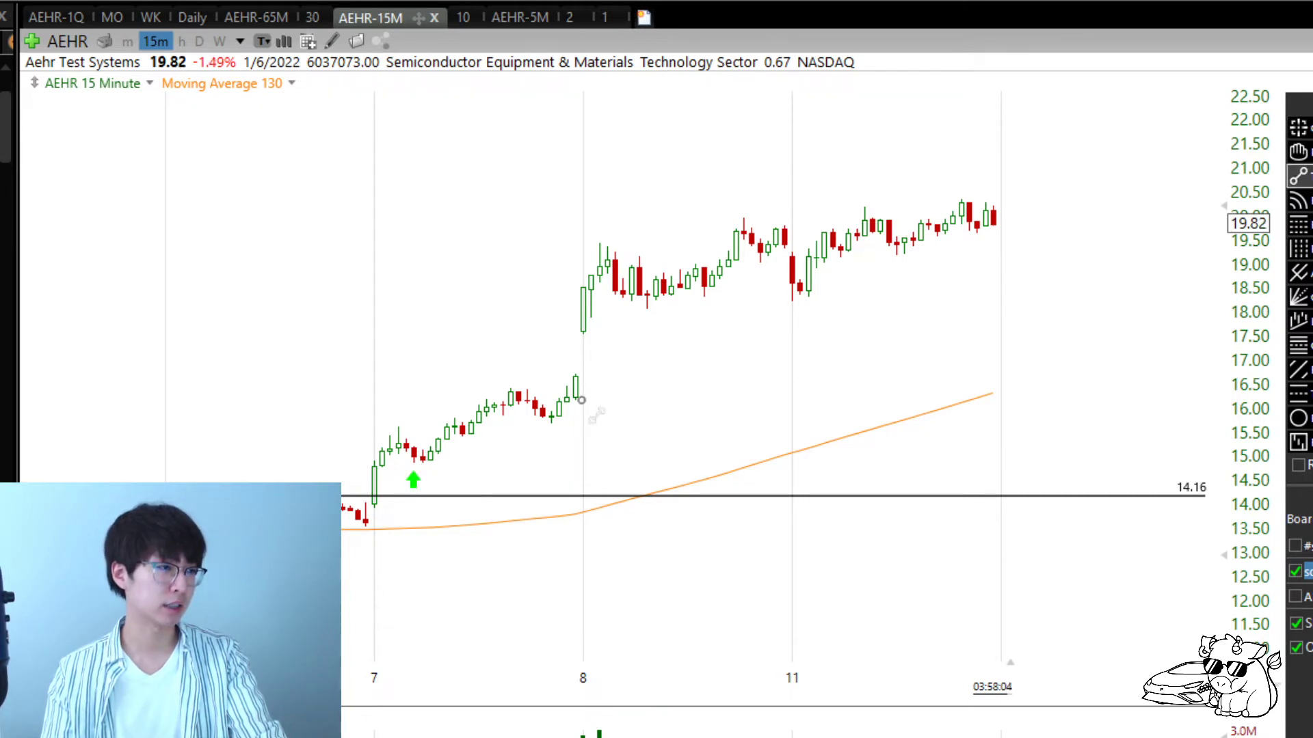
pyautogui.moveTo(587, 401); pyautogui.dragTo(599, 471)
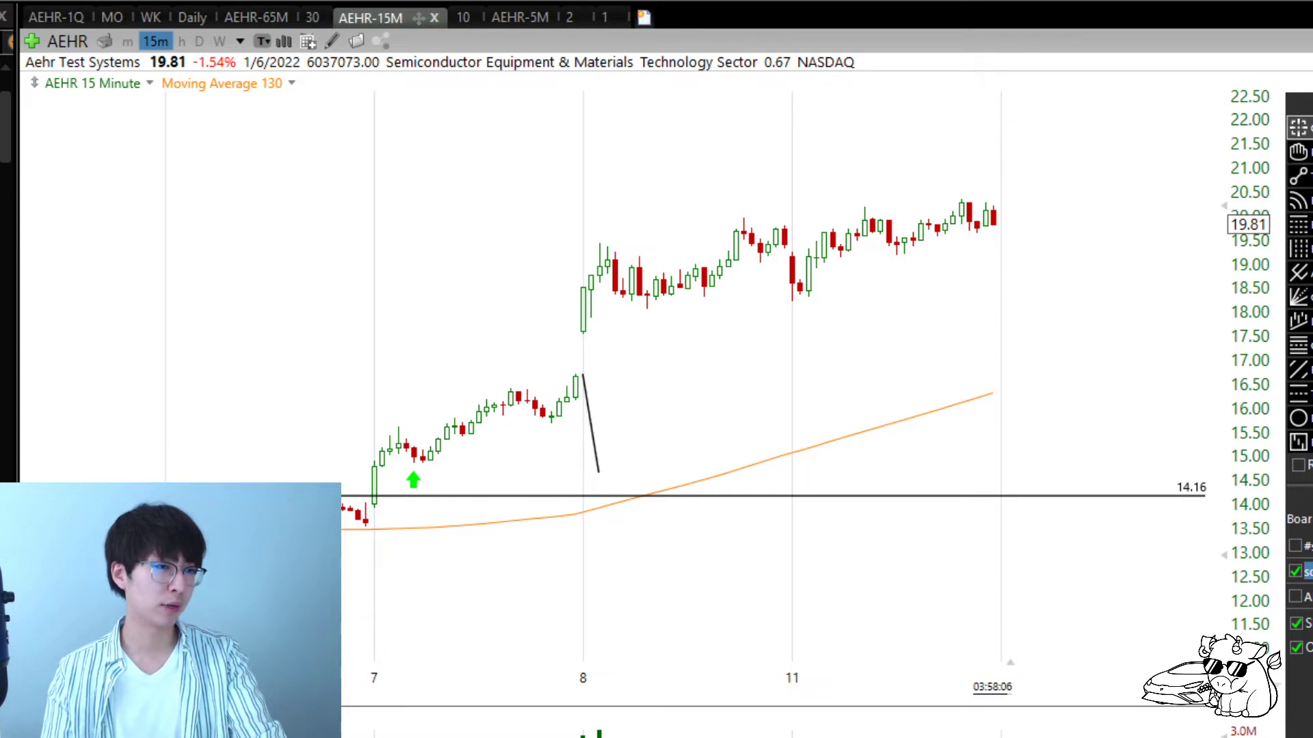
pyautogui.rightClick(593, 442)
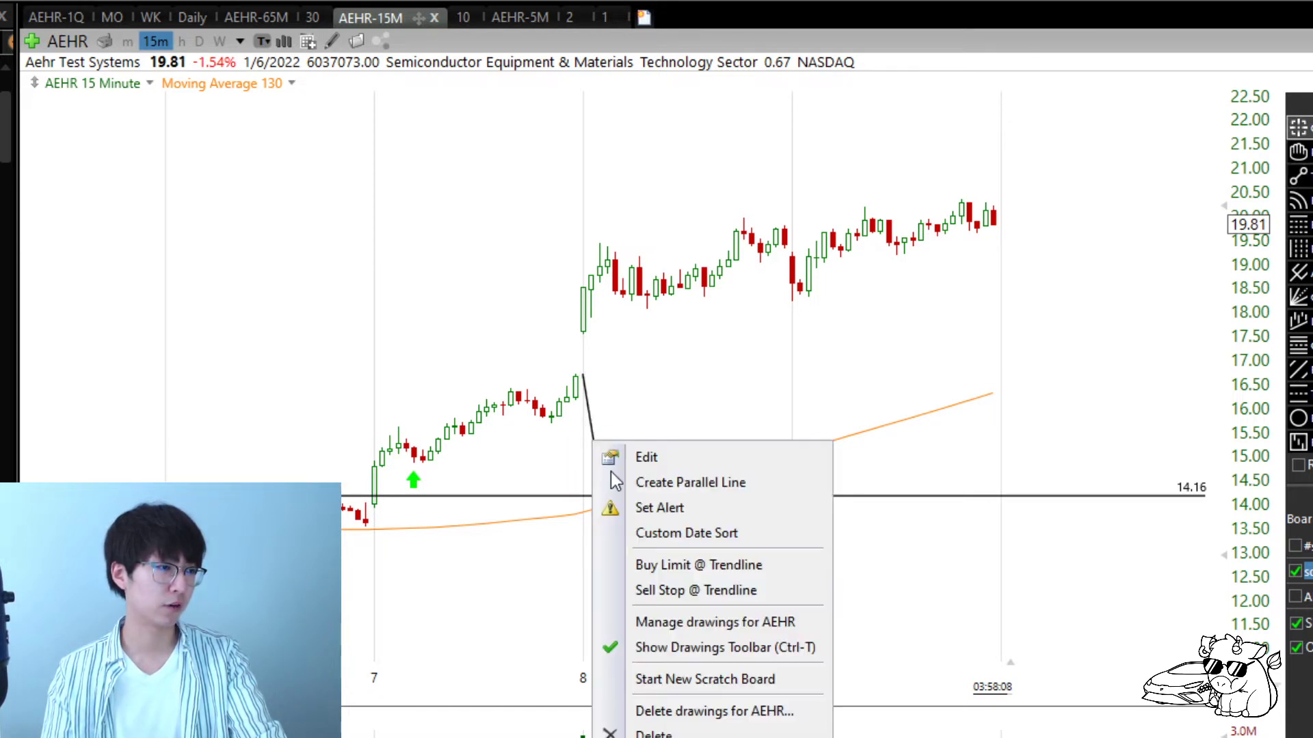
pyautogui.click(653, 732)
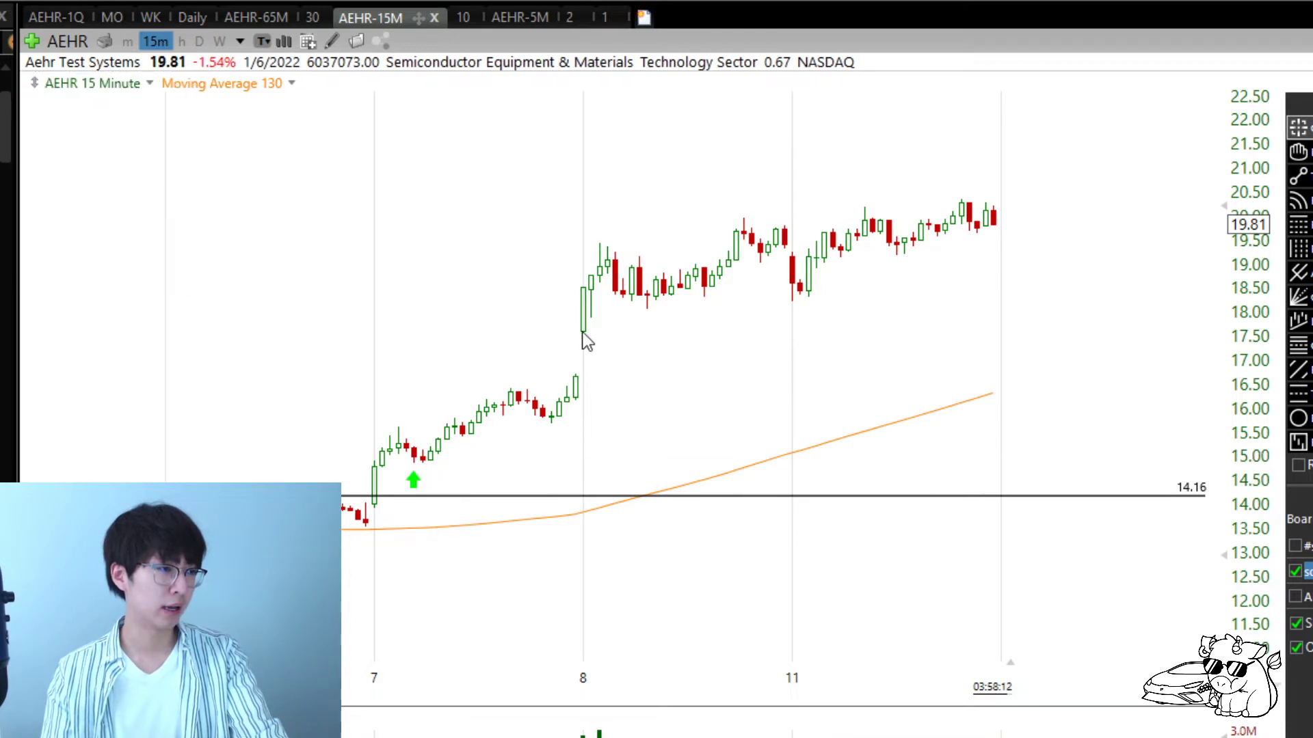
# Step: Place an up arrow below the first October 8 candle and shift the October 7 arrow under the 11:15 candle
pyautogui.moveTo(575, 347); pyautogui.dragTo(598, 272)
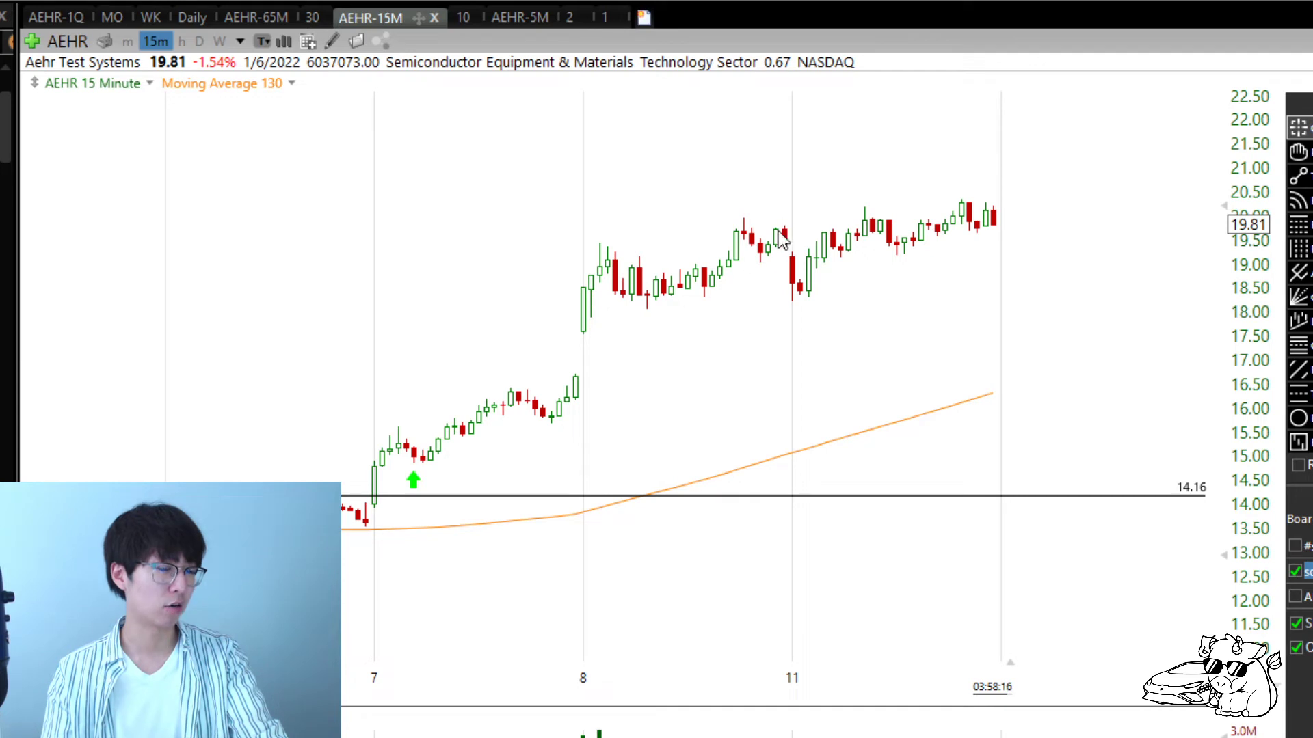
pyautogui.moveTo(757, 223); pyautogui.dragTo(735, 252)
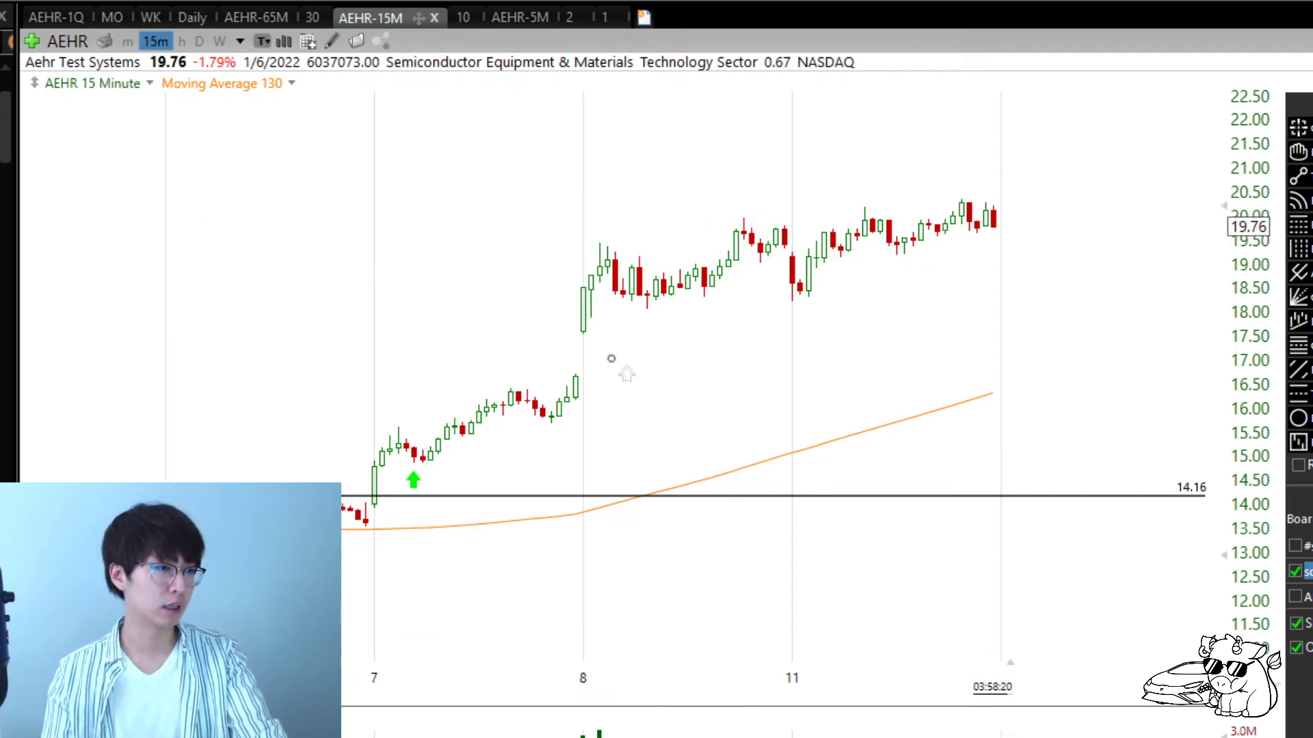
pyautogui.moveTo(616, 370); pyautogui.dragTo(582, 358)
pyautogui.moveTo(413, 494); pyautogui.dragTo(424, 491)
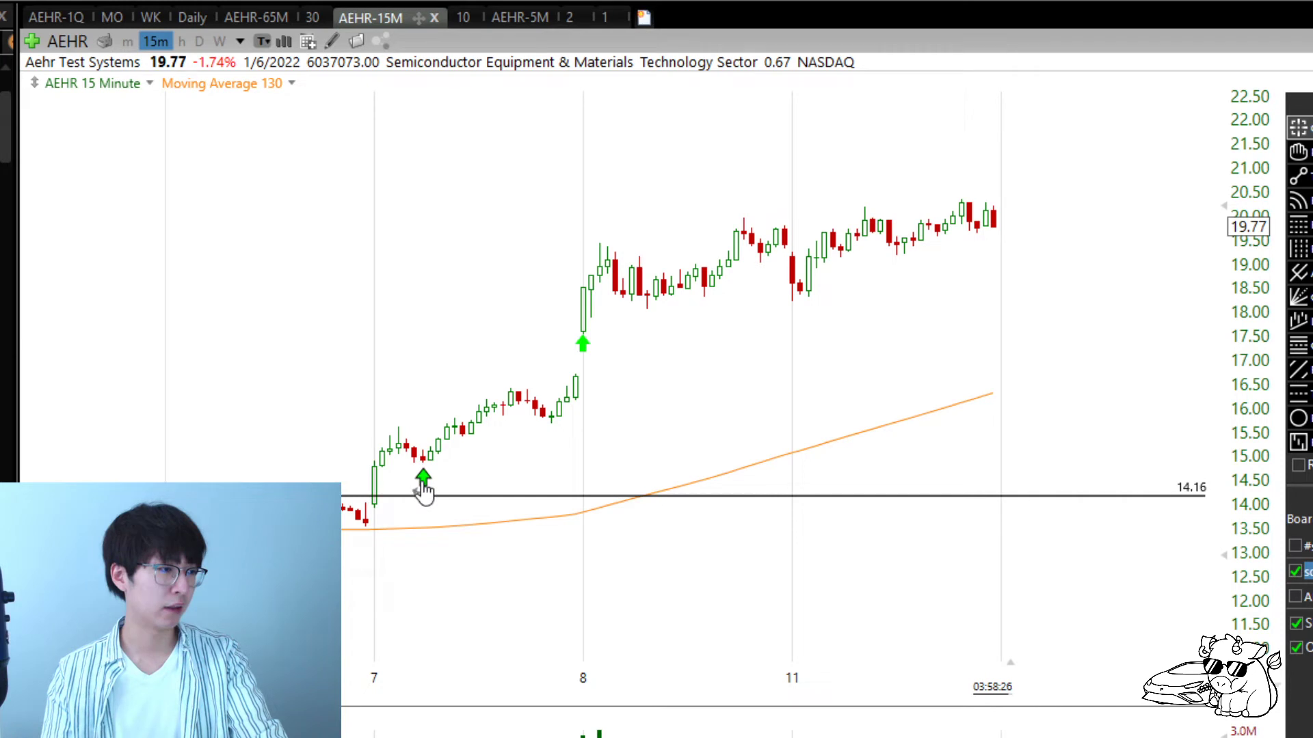
# Step: Examine the October 7 advance from the arrowed 11:15 candle to the close with the crosshair
pyautogui.moveTo(551, 462); pyautogui.dragTo(363, 517)
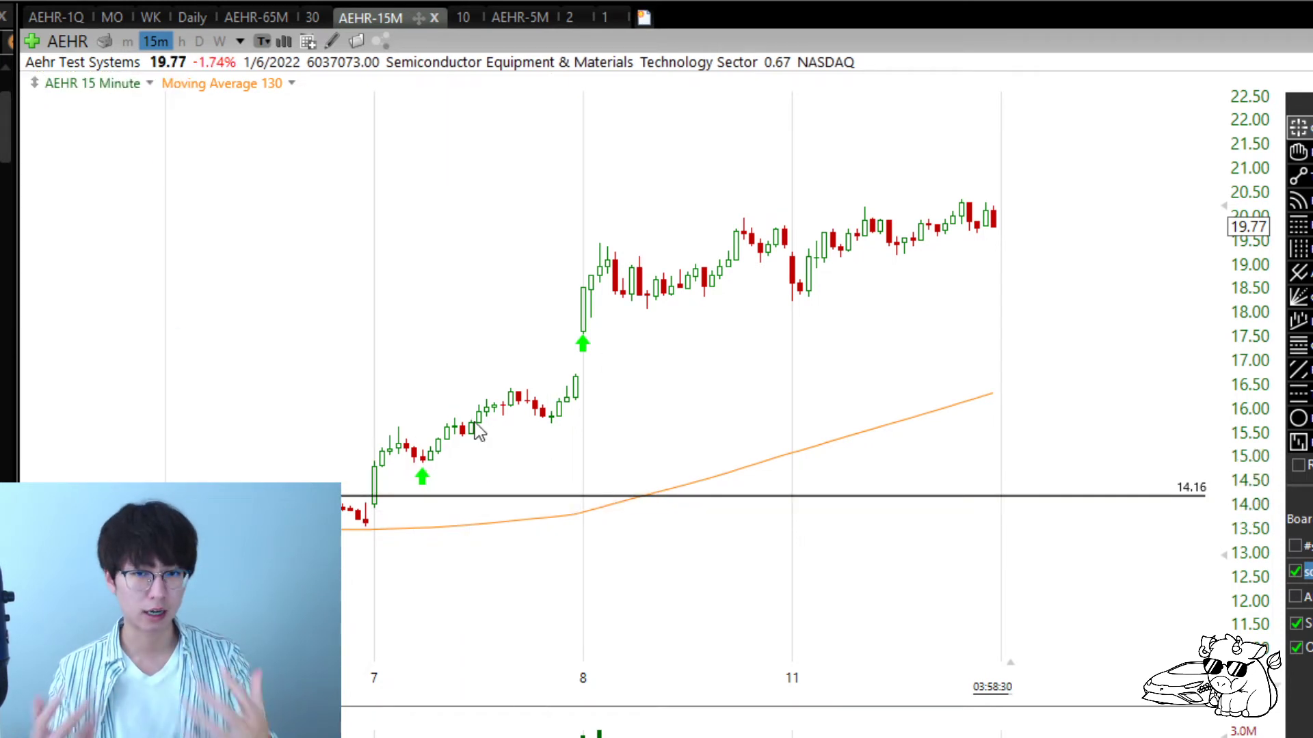
pyautogui.moveTo(373, 503); pyautogui.dragTo(567, 378)
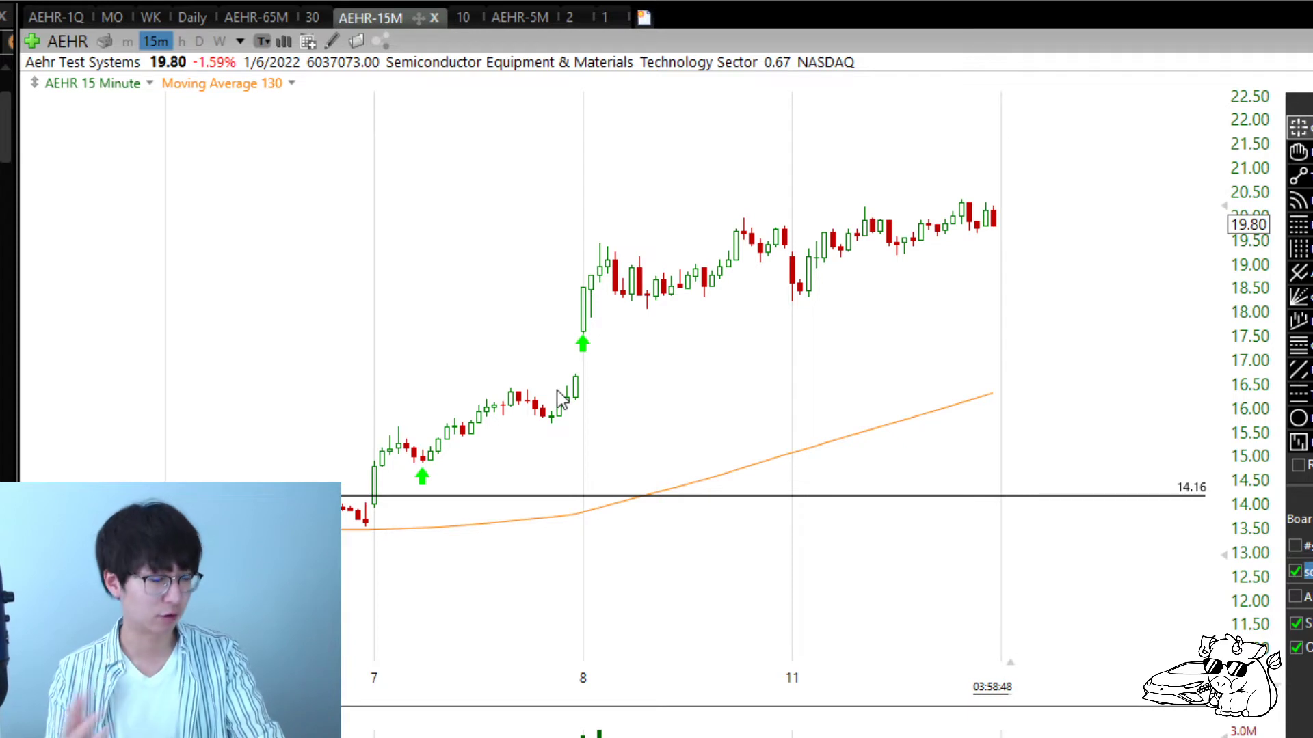
pyautogui.moveTo(465, 470); pyautogui.dragTo(422, 467)
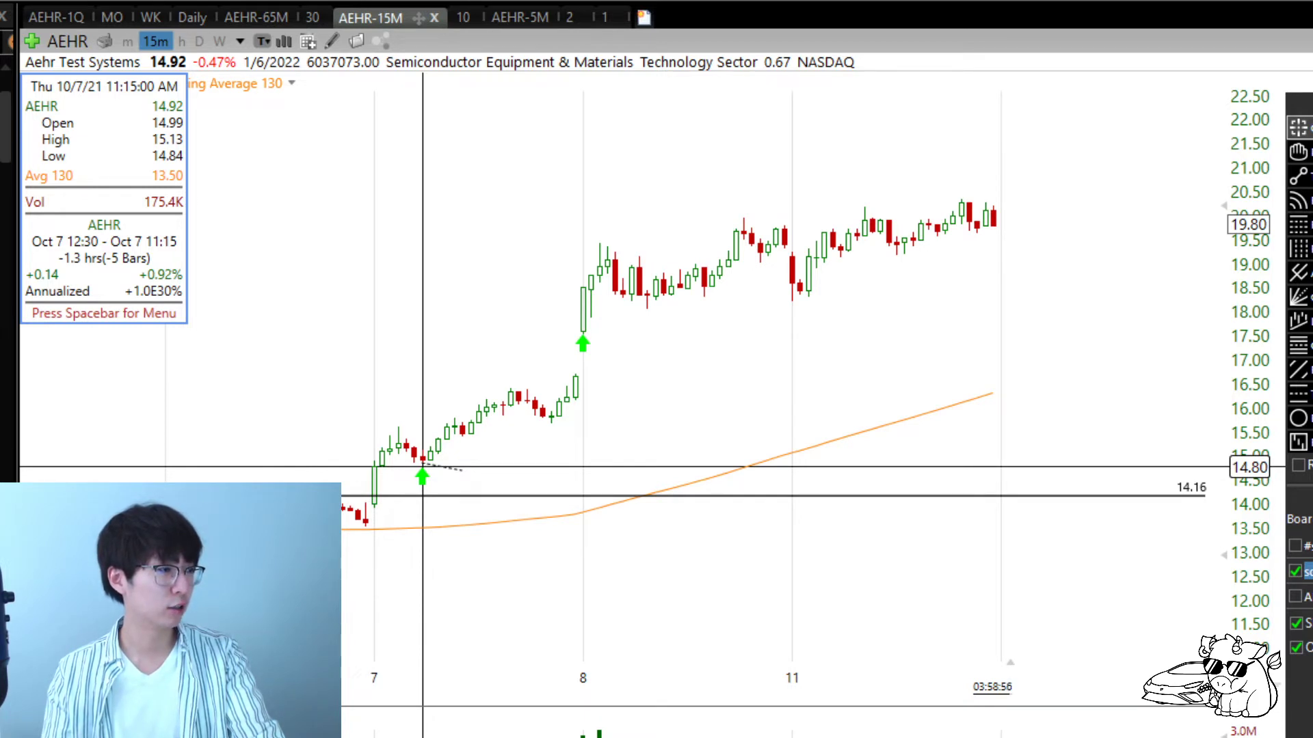
pyautogui.moveTo(423, 467); pyautogui.dragTo(425, 463)
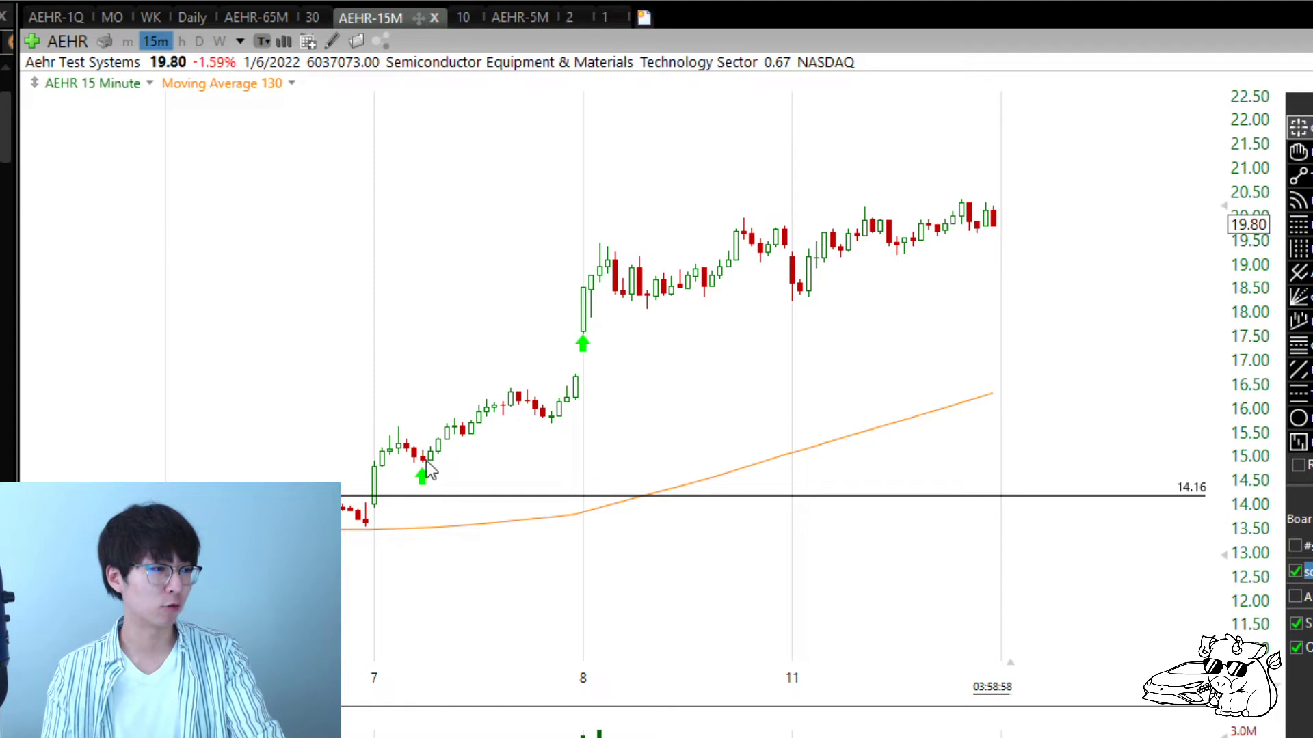
pyautogui.moveTo(575, 383); pyautogui.dragTo(578, 379)
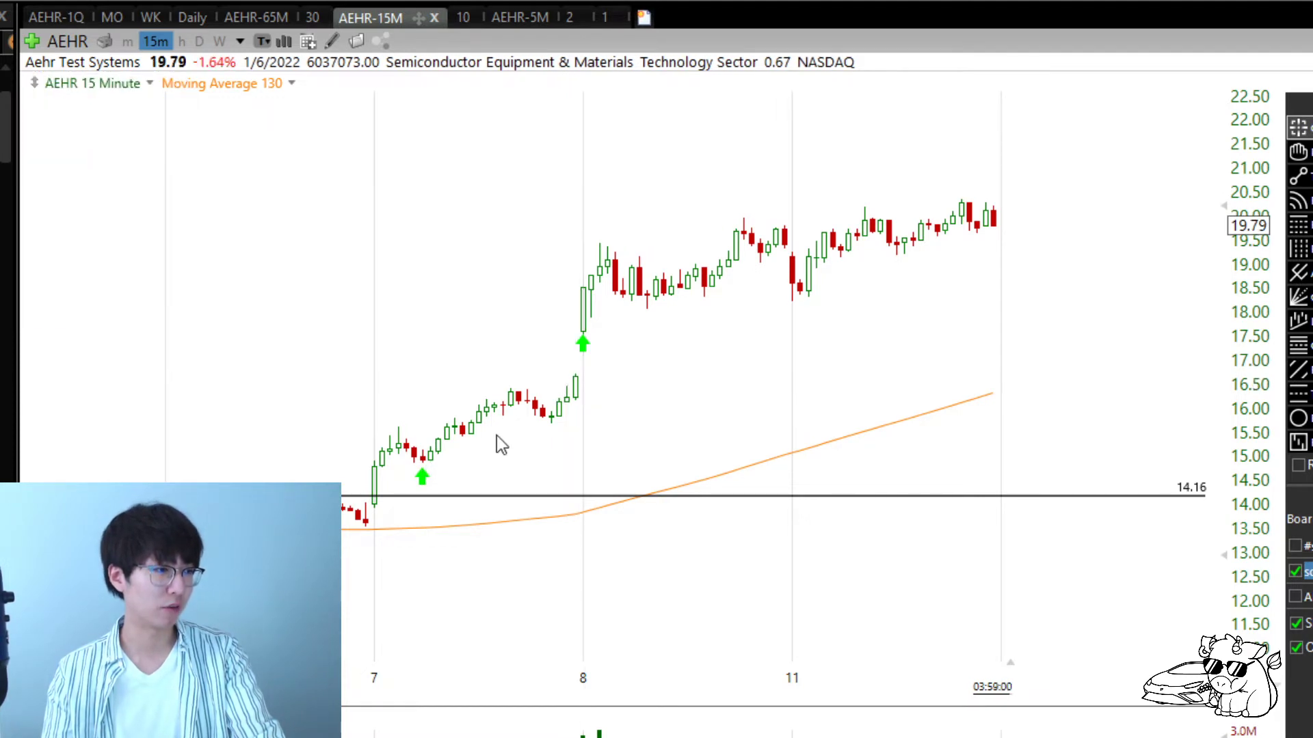
pyautogui.moveTo(423, 482)
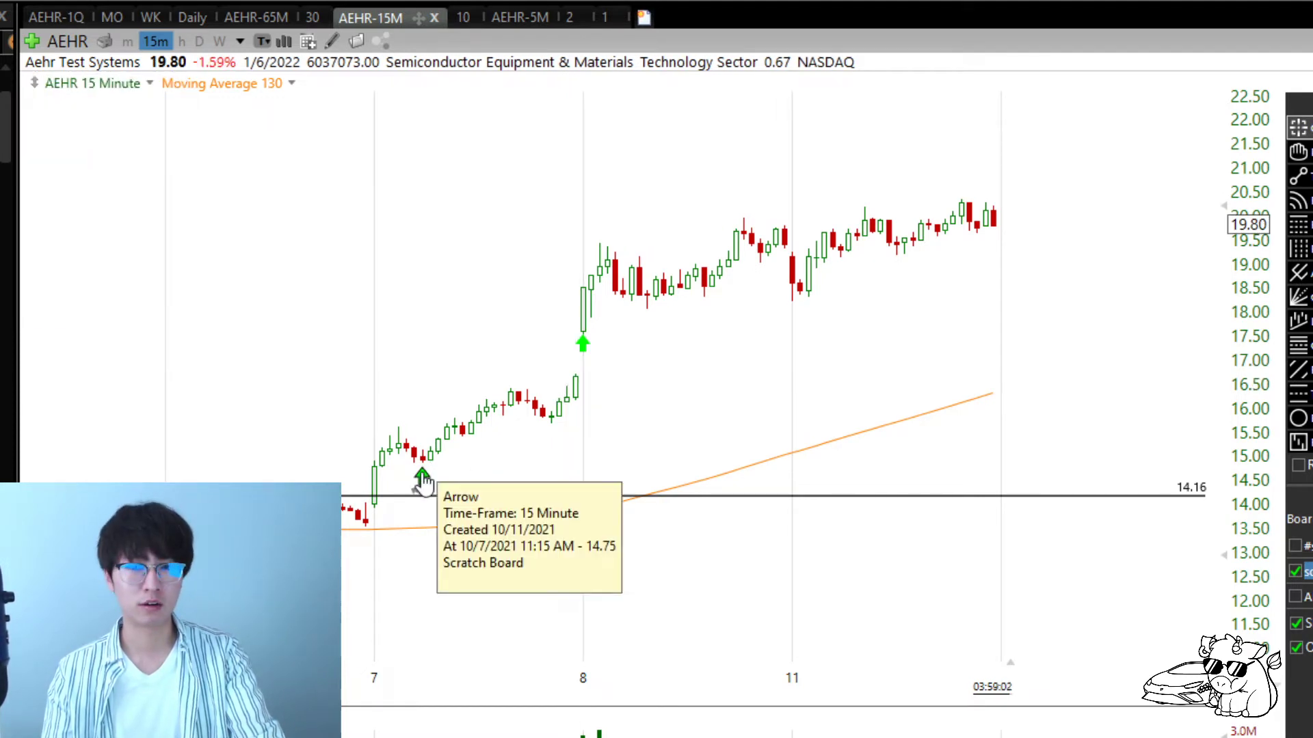
# Step: Move the October 7 arrow up to the October 8 opening candle, and clear all arrows and the horizontal line from the 15-minute chart
pyautogui.moveTo(423, 479); pyautogui.dragTo(585, 352)
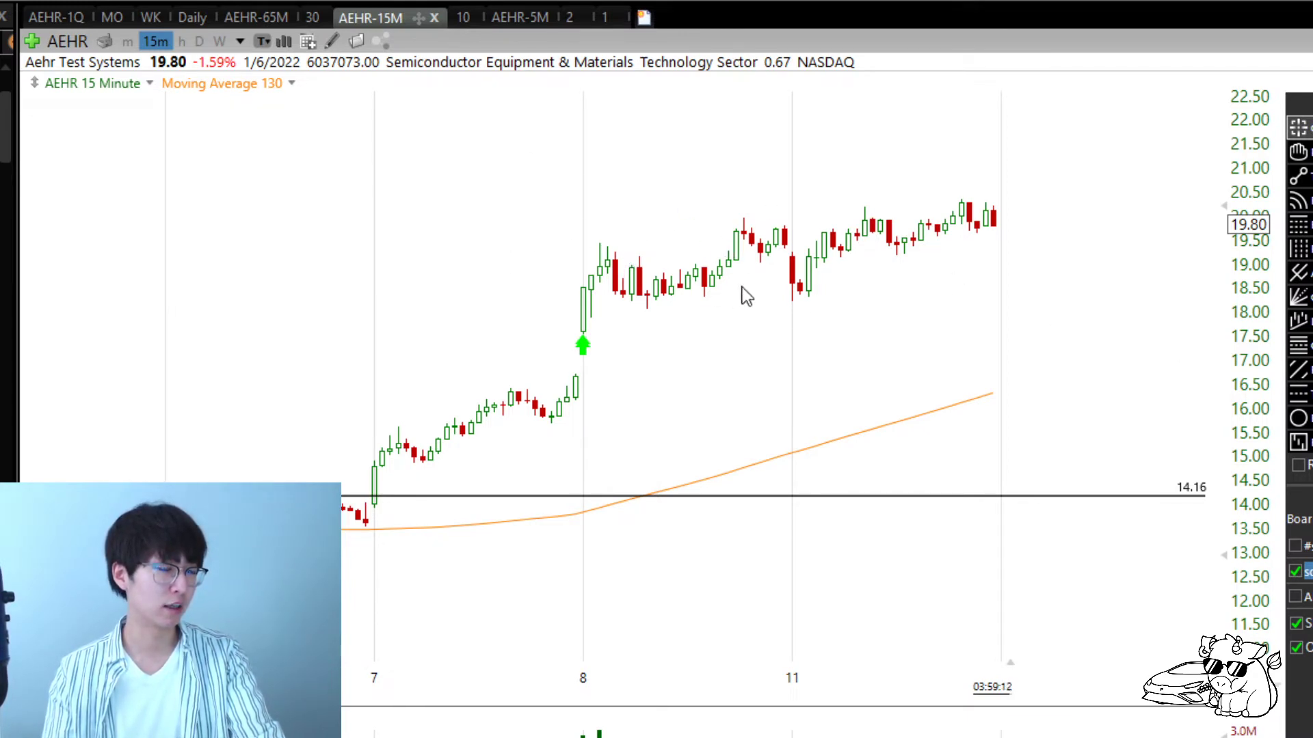
pyautogui.moveTo(585, 354)
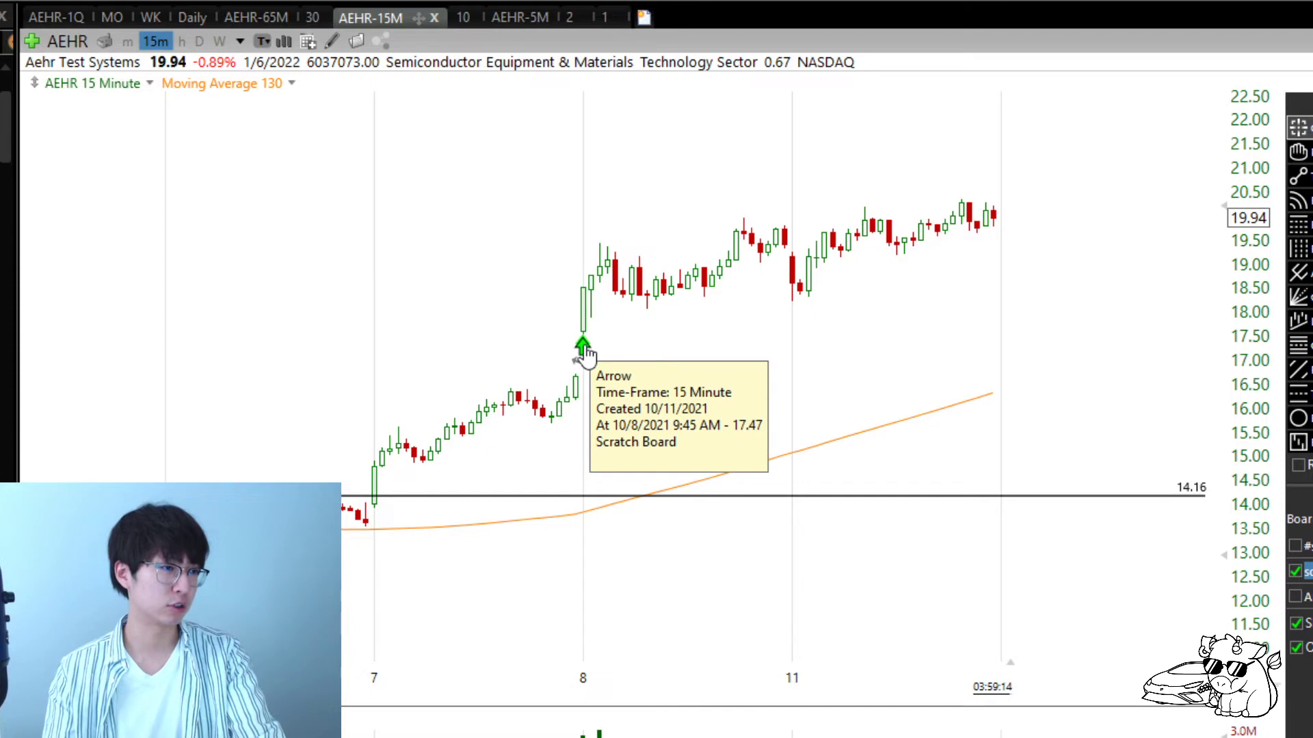
pyautogui.click(387, 234)
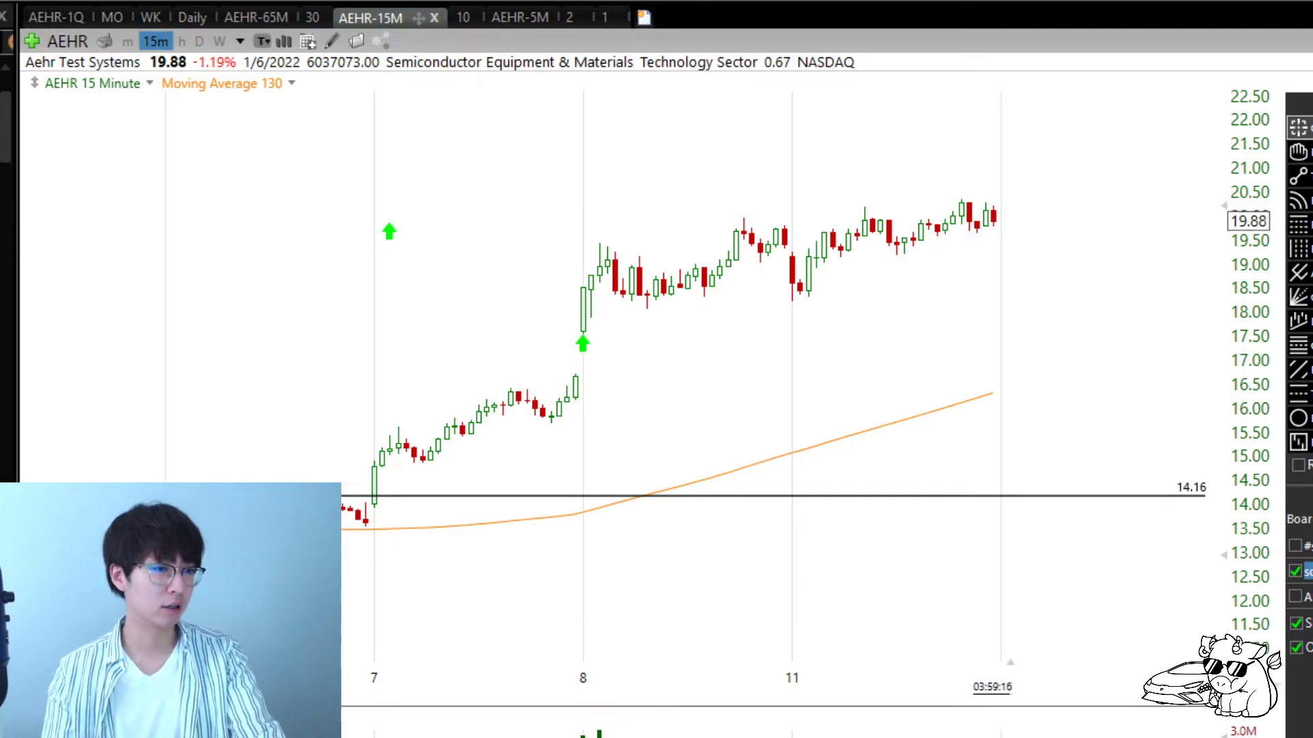
pyautogui.press('Delete')
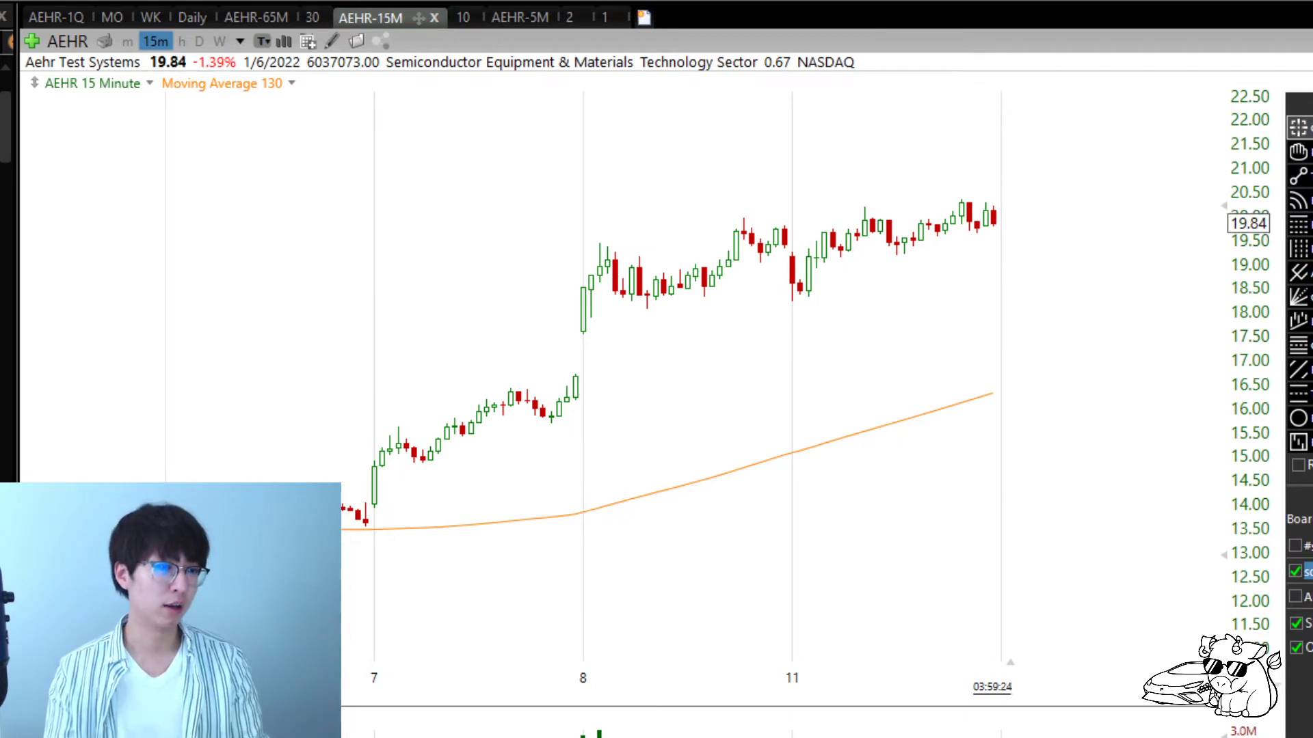
# Step: Place an up arrow just below the low of the first October 8 candle and review the price action through October 11
pyautogui.click(584, 345)
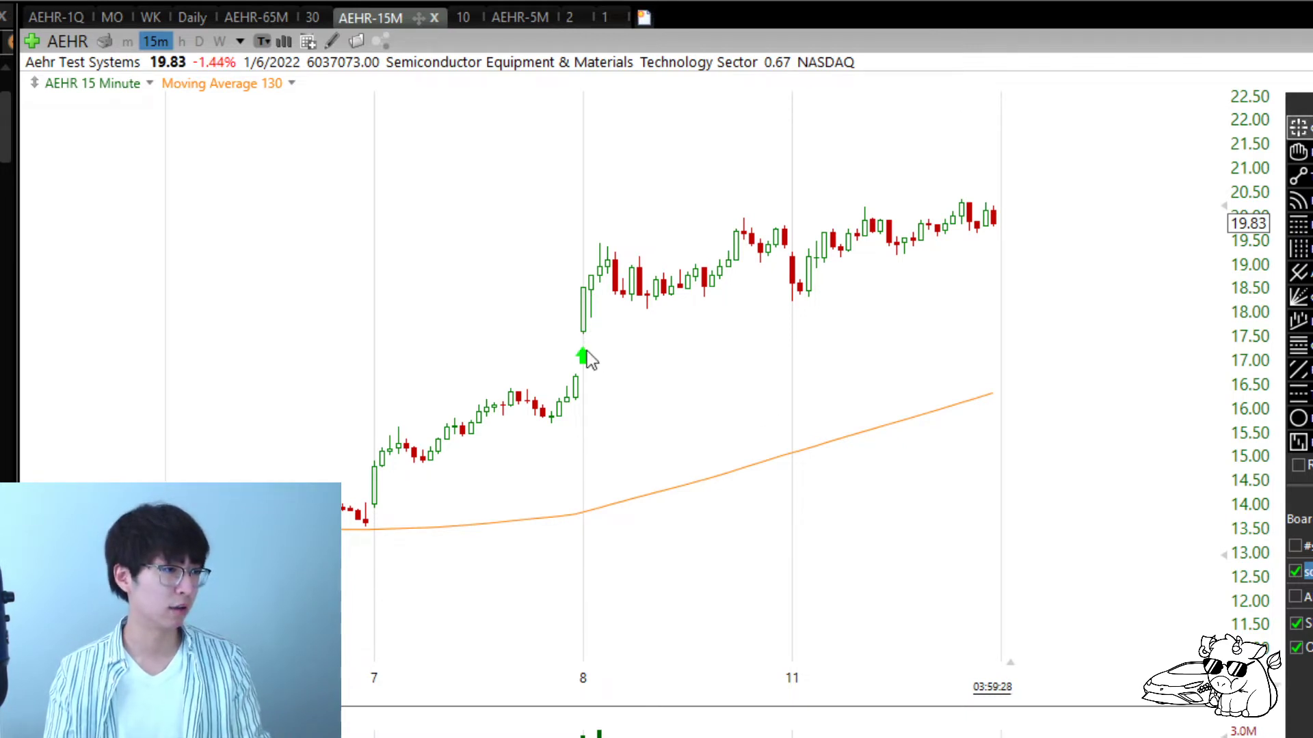
pyautogui.moveTo(581, 366); pyautogui.dragTo(582, 357)
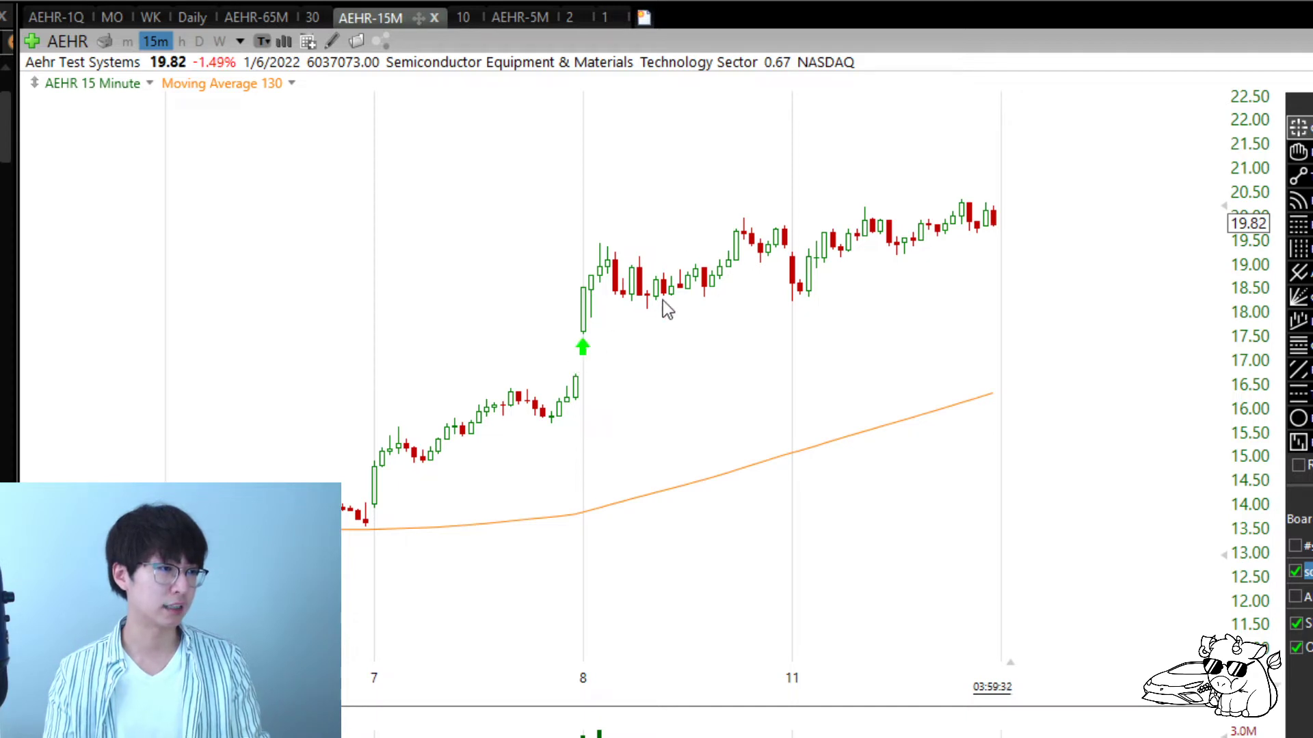
pyautogui.moveTo(592, 301); pyautogui.dragTo(791, 247)
pyautogui.moveTo(636, 300); pyautogui.dragTo(786, 237)
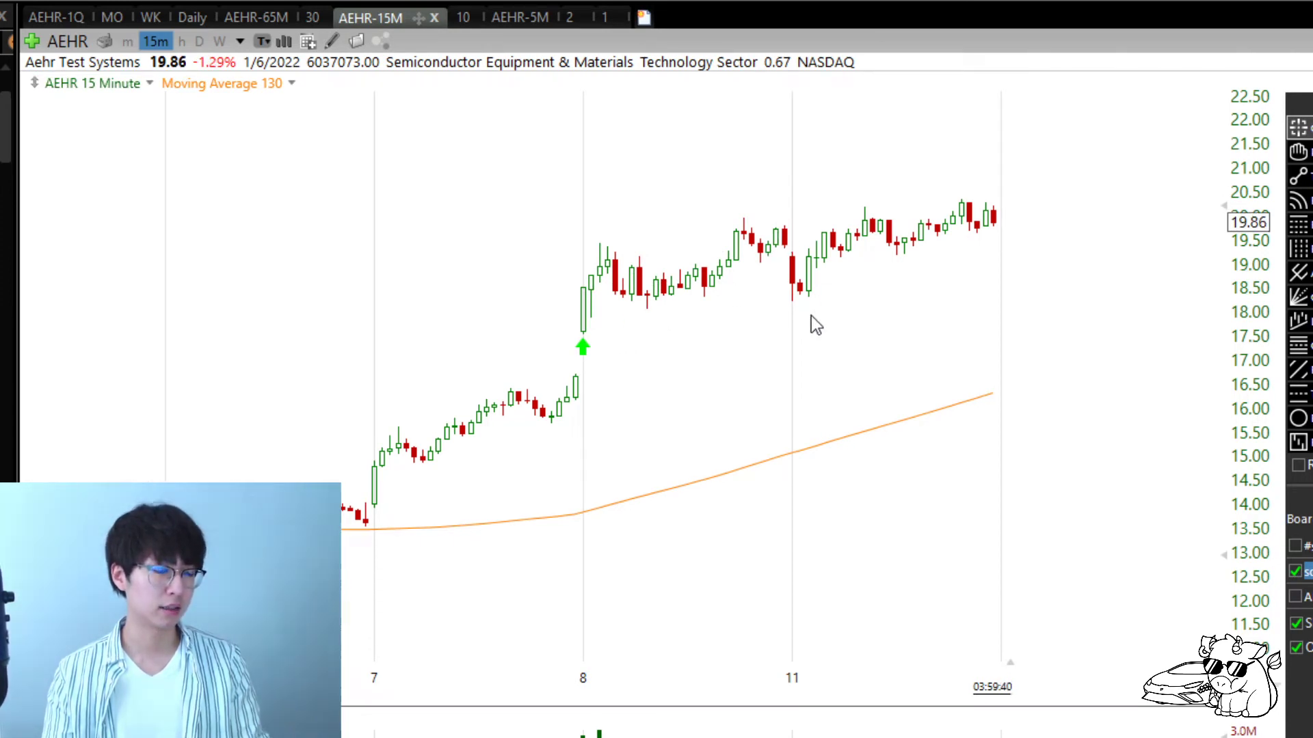
pyautogui.click(798, 291)
pyautogui.moveTo(773, 226)
pyautogui.mouseDown()
pyautogui.moveTo(791, 301)
pyautogui.moveTo(952, 210)
pyautogui.moveTo(994, 208)
pyautogui.mouseUp()
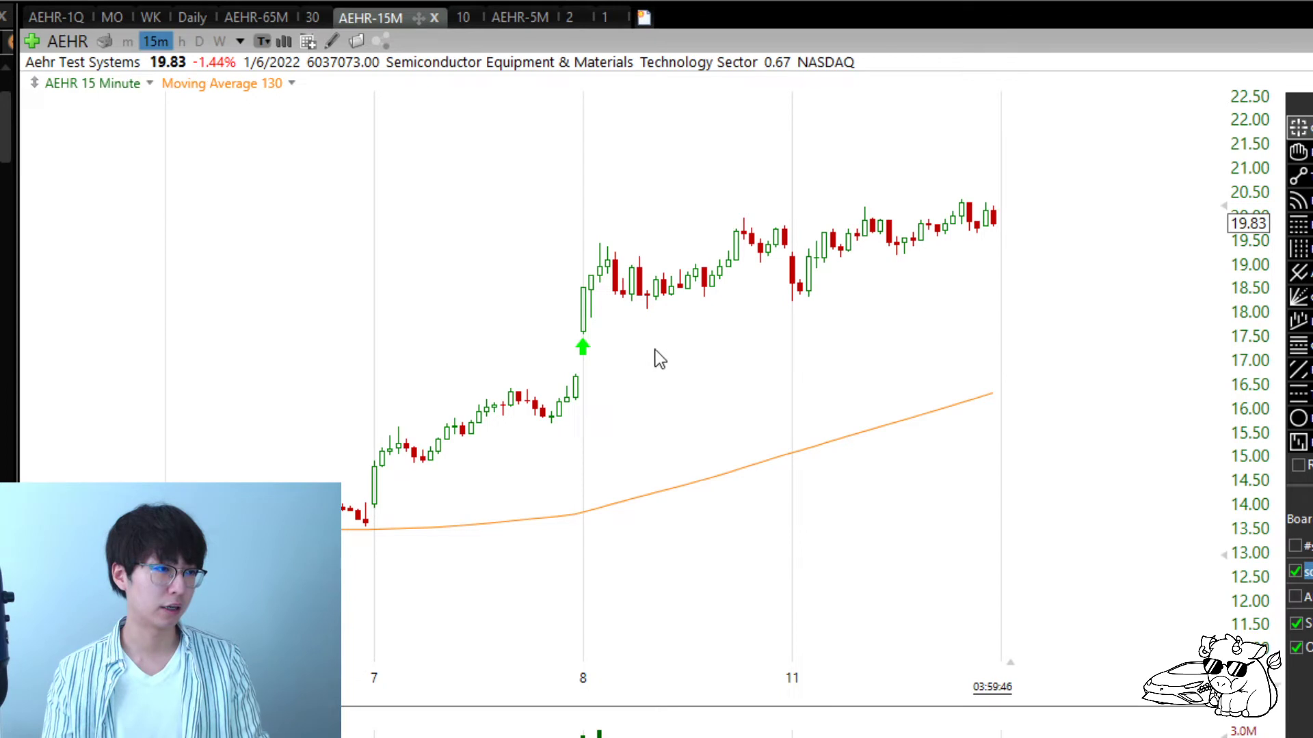
# Step: Move the up arrow from the October 8 opening candle to just below the low of the first October 11 candle
pyautogui.moveTo(582, 347)
pyautogui.mouseDown()
pyautogui.moveTo(770, 335)
pyautogui.moveTo(791, 320)
pyautogui.mouseUp()
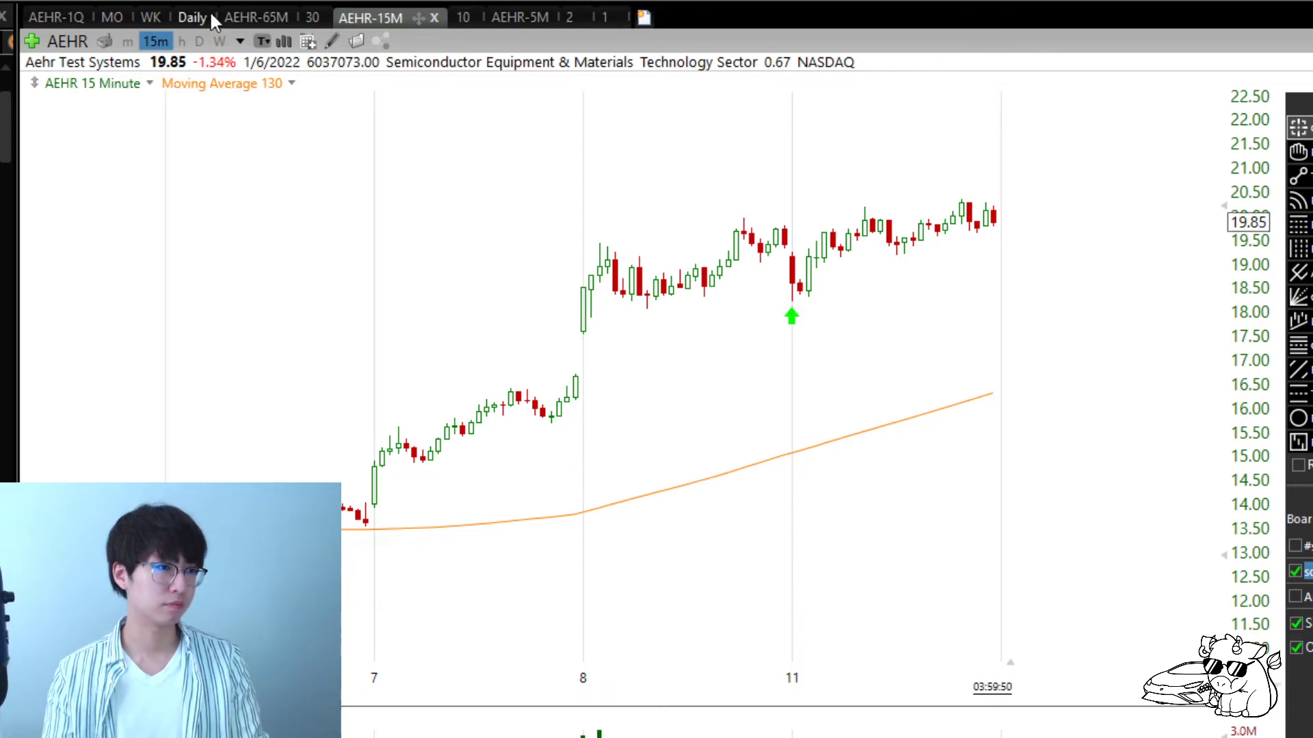
pyautogui.moveTo(824, 277); pyautogui.dragTo(792, 307)
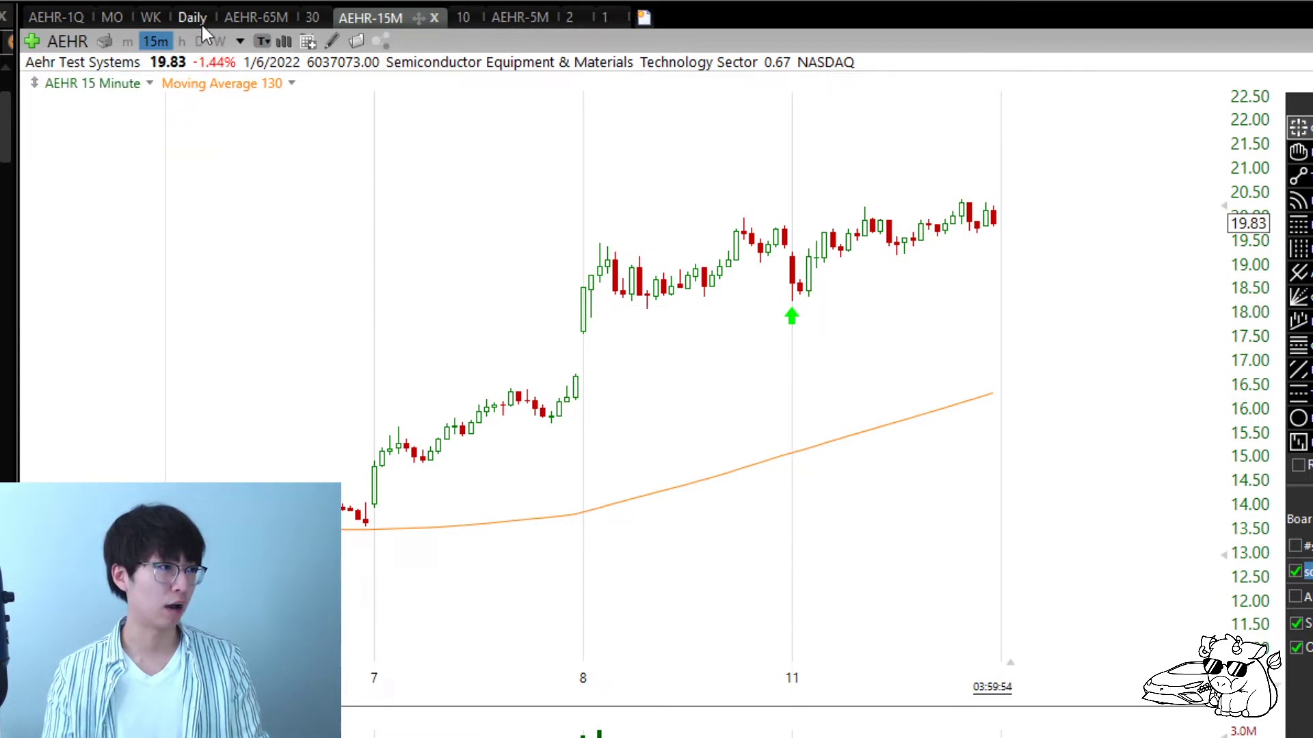
pyautogui.moveTo(896, 243); pyautogui.dragTo(905, 214)
# Step: Check the daily chart, return to the 15-minute chart and examine the October 11 9:45 candle with the crosshair
pyautogui.click(203, 11)
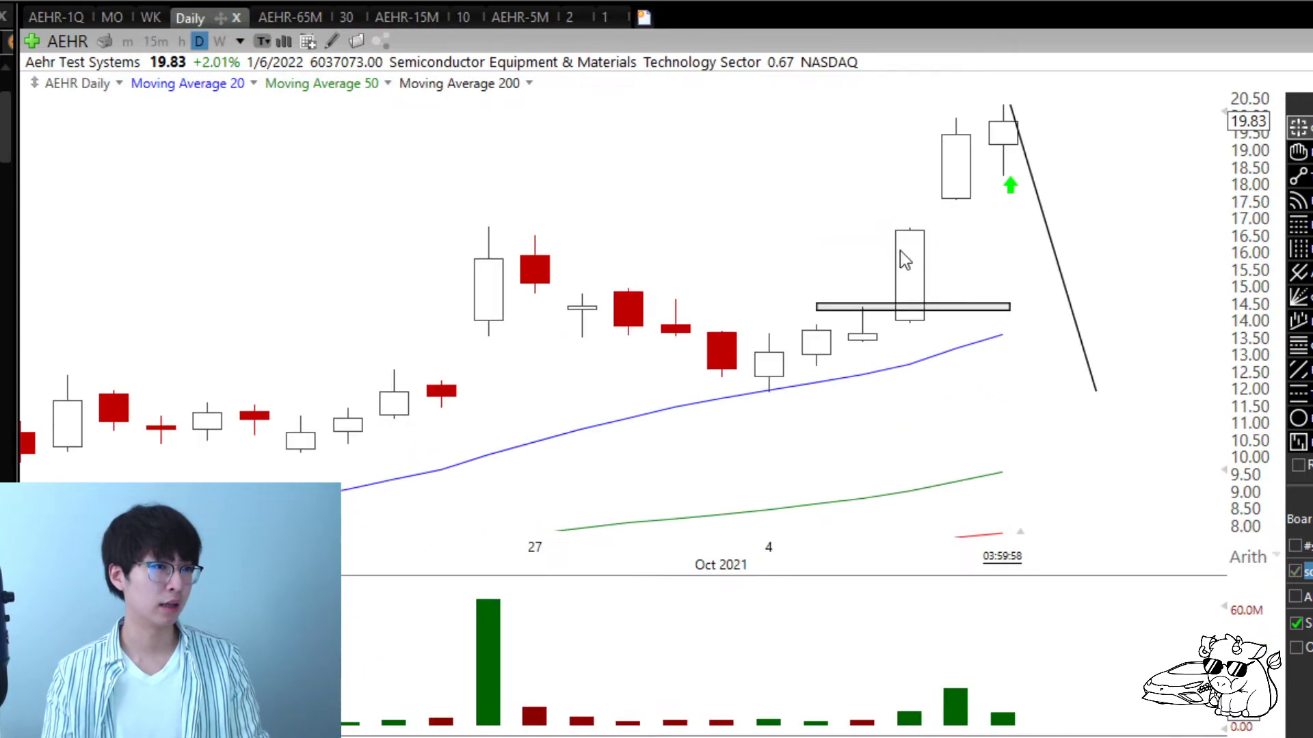
pyautogui.click(413, 19)
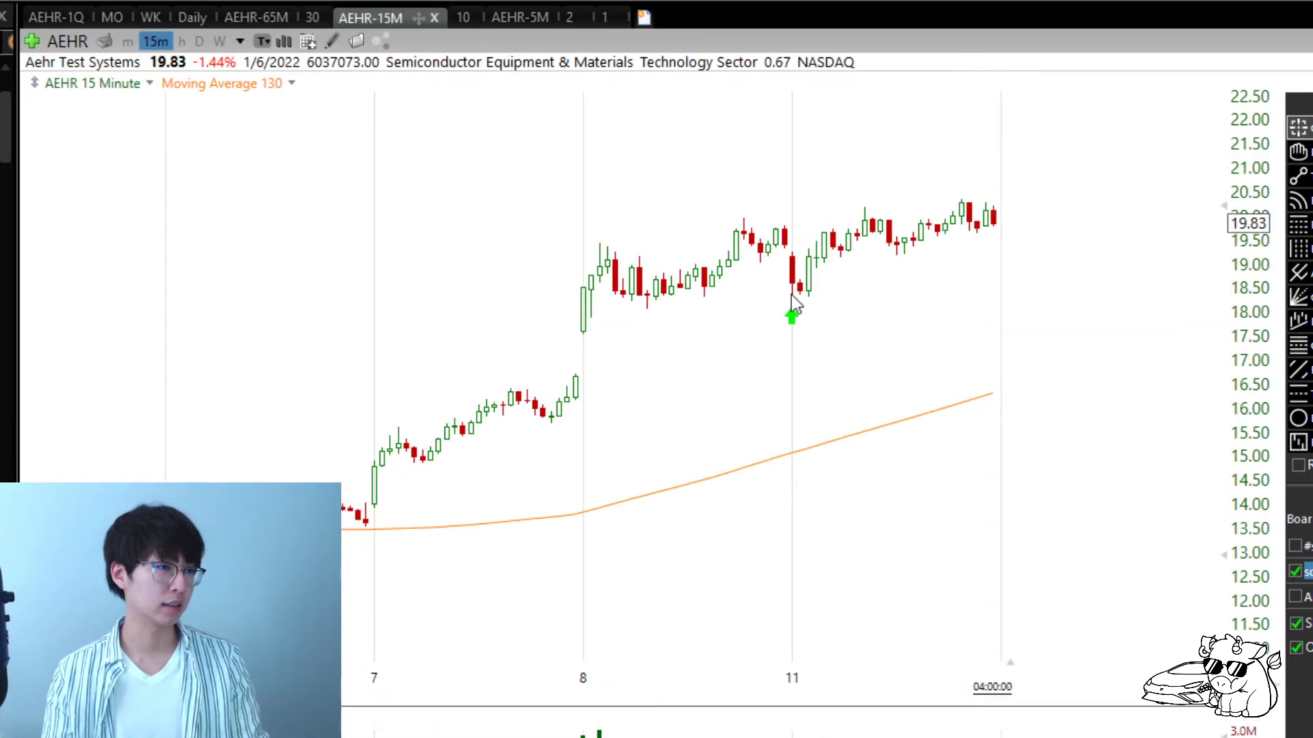
pyautogui.moveTo(800, 305); pyautogui.dragTo(792, 334)
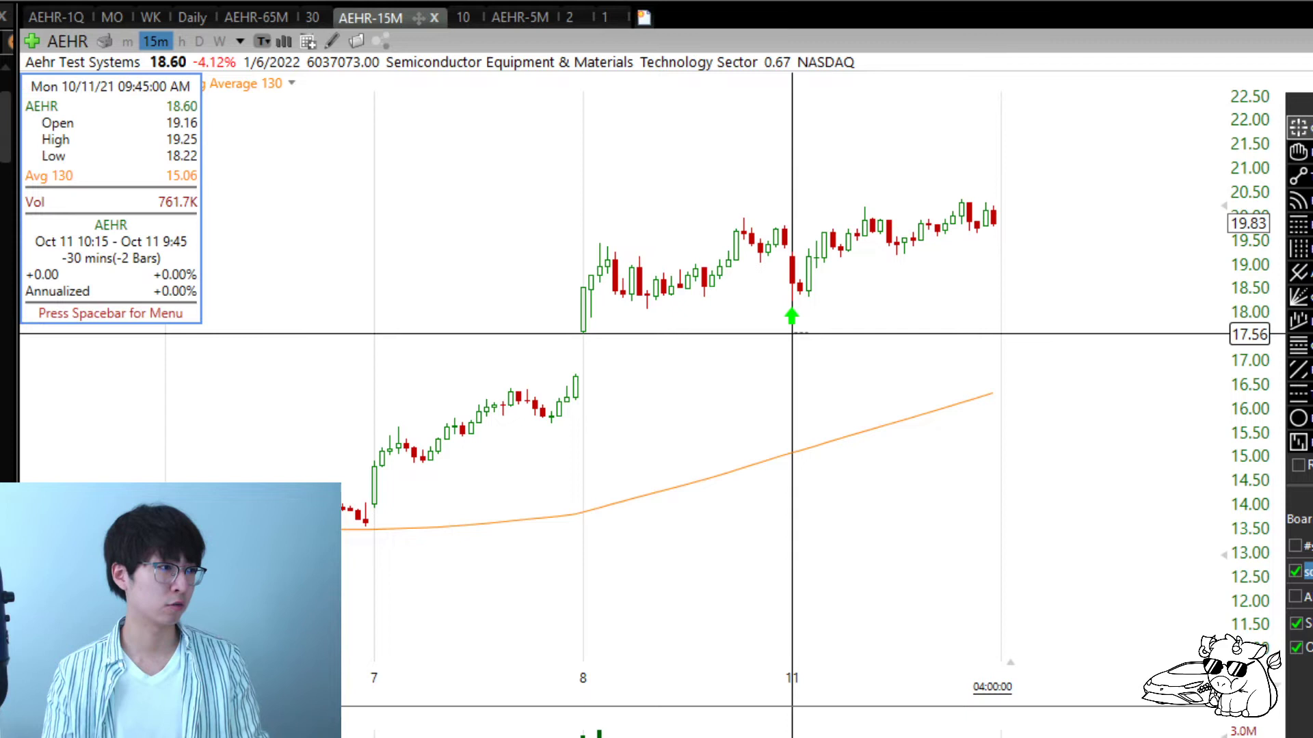
pyautogui.click(985, 211)
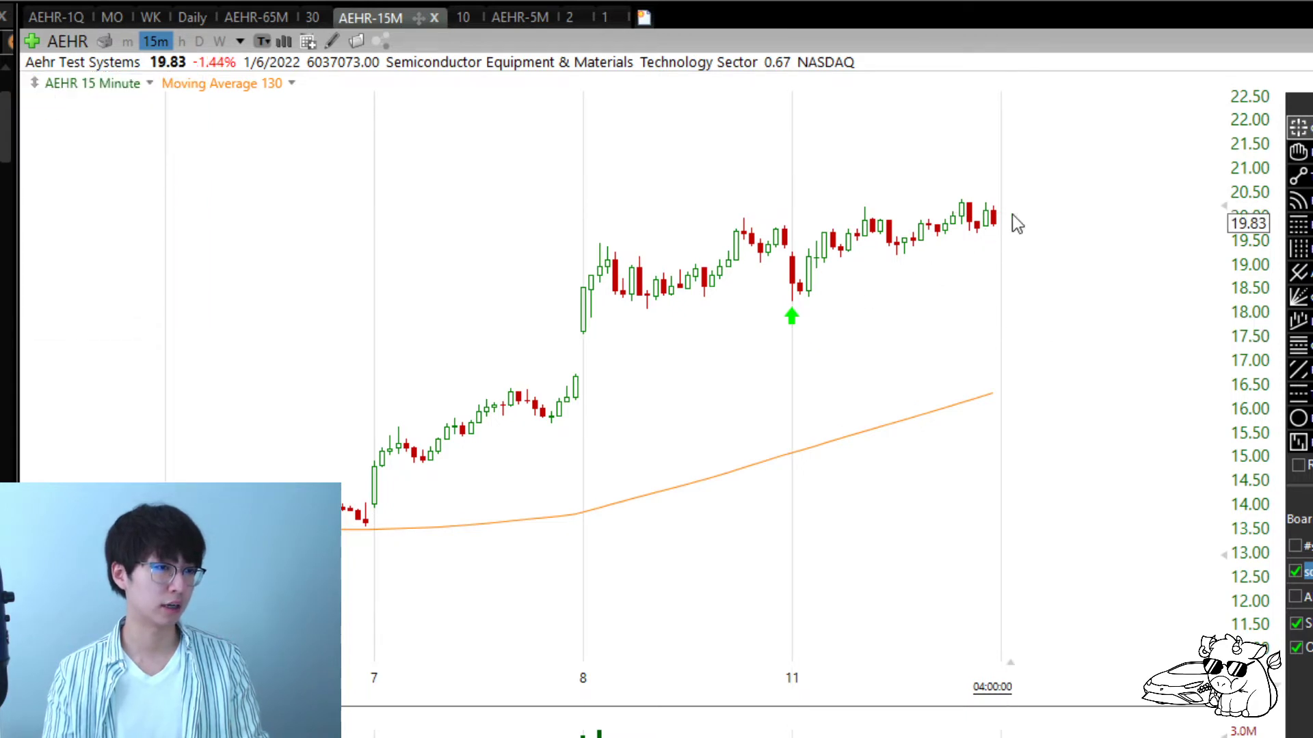
pyautogui.moveTo(823, 351); pyautogui.dragTo(795, 342)
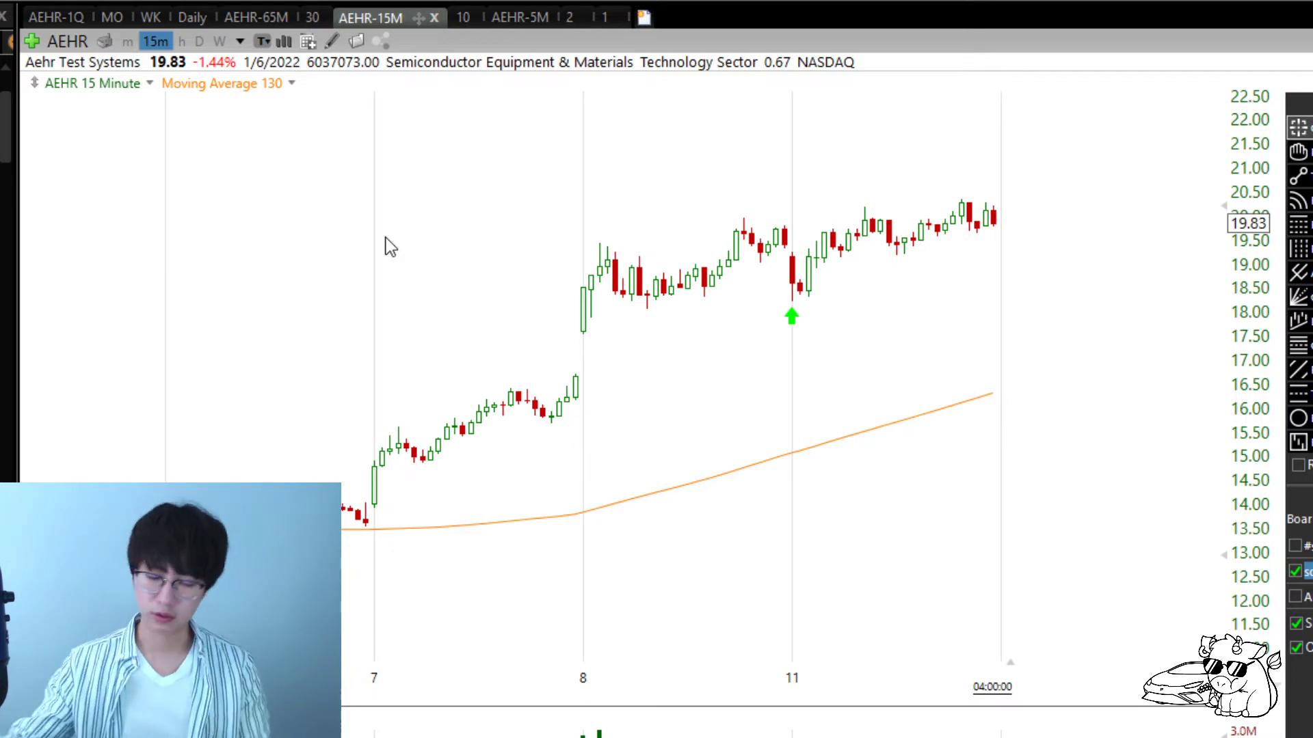
# Step: Load the symbol MAR and show its daily chart zoomed to roughly May through October 2021
pyautogui.write('mar')
pyautogui.press('Return')
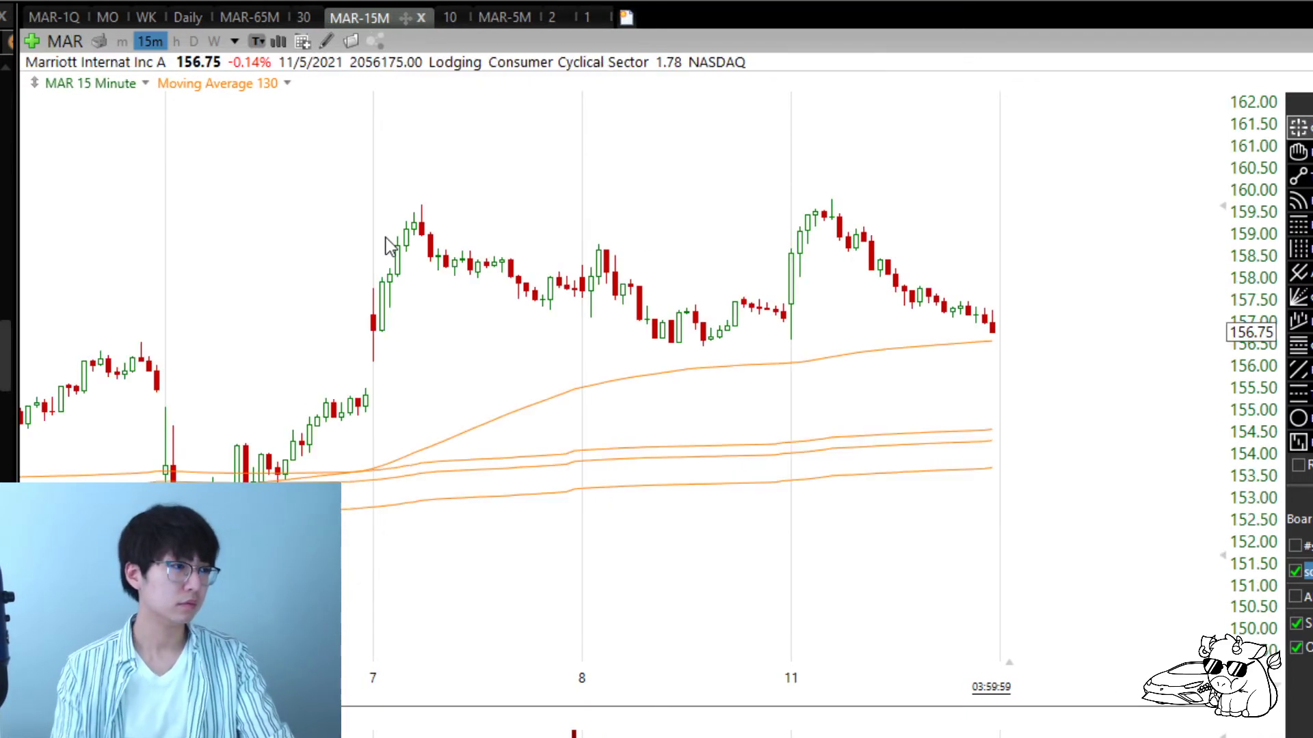
pyautogui.click(186, 17)
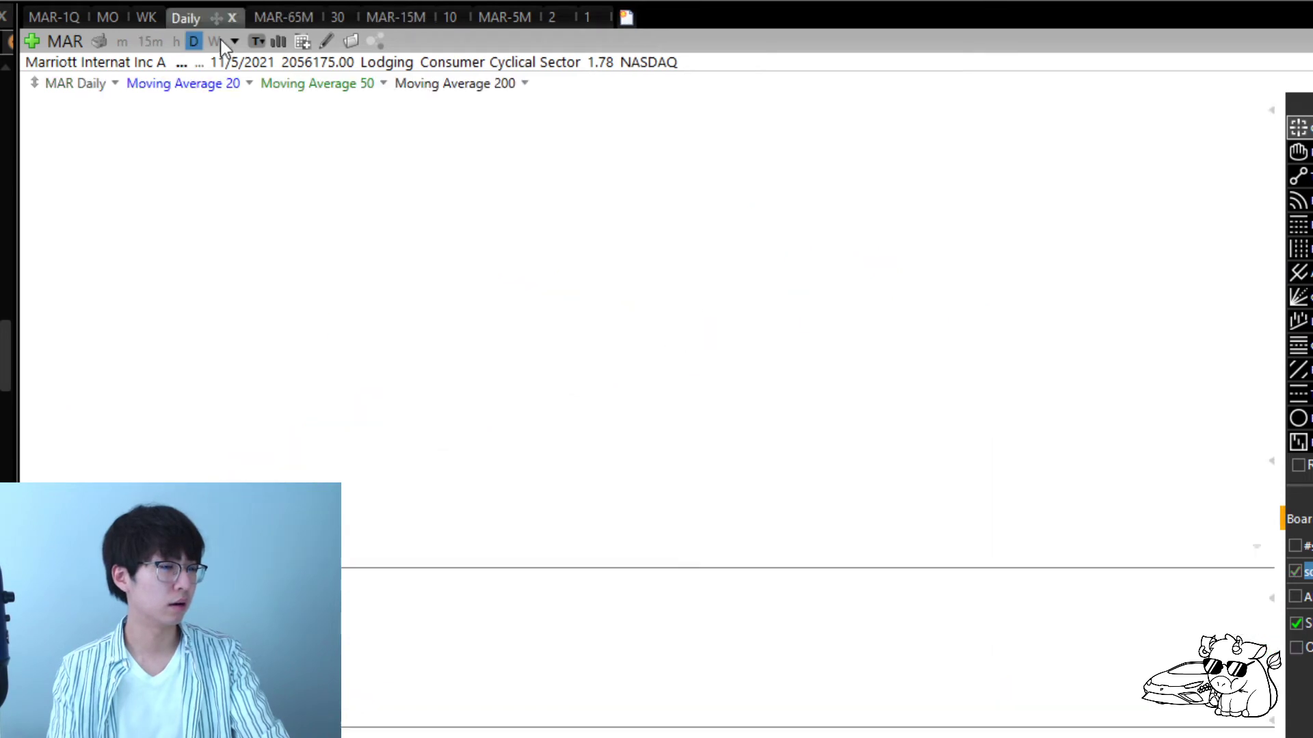
pyautogui.scroll(-5, 985, 455)
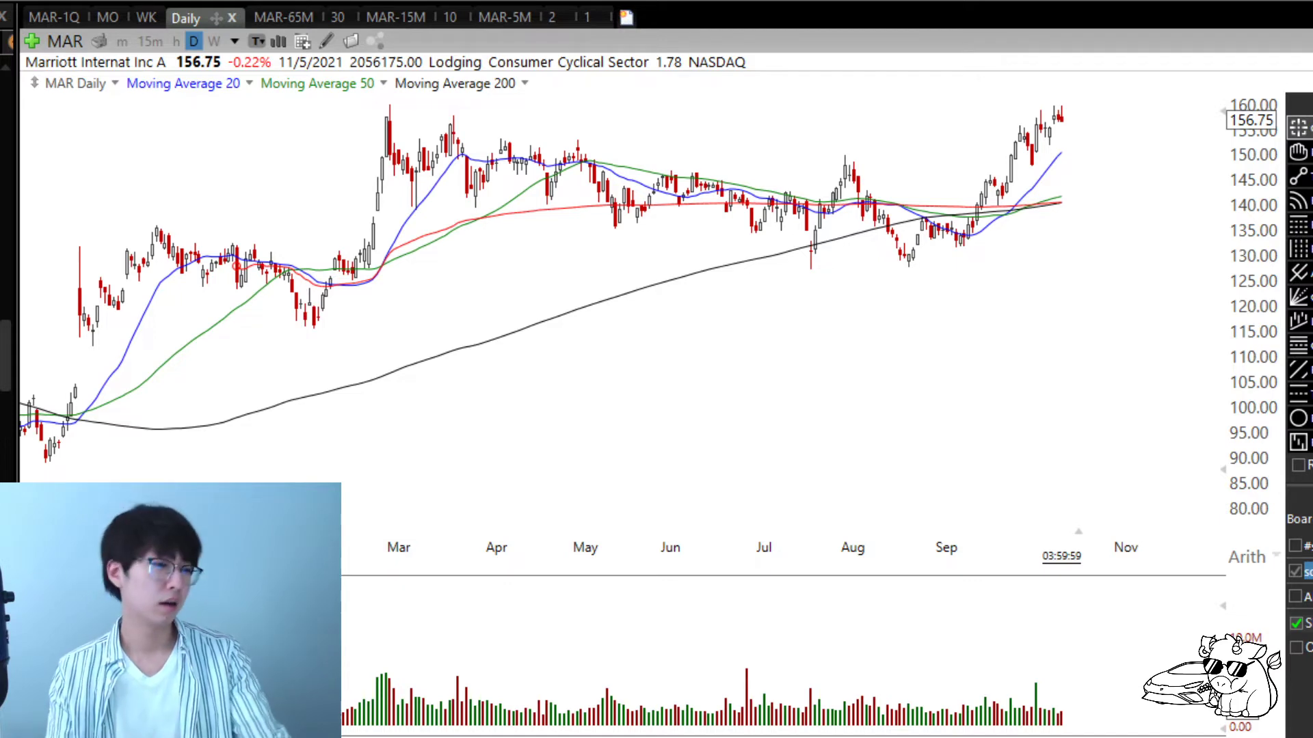
pyautogui.scroll(4, 416, 367)
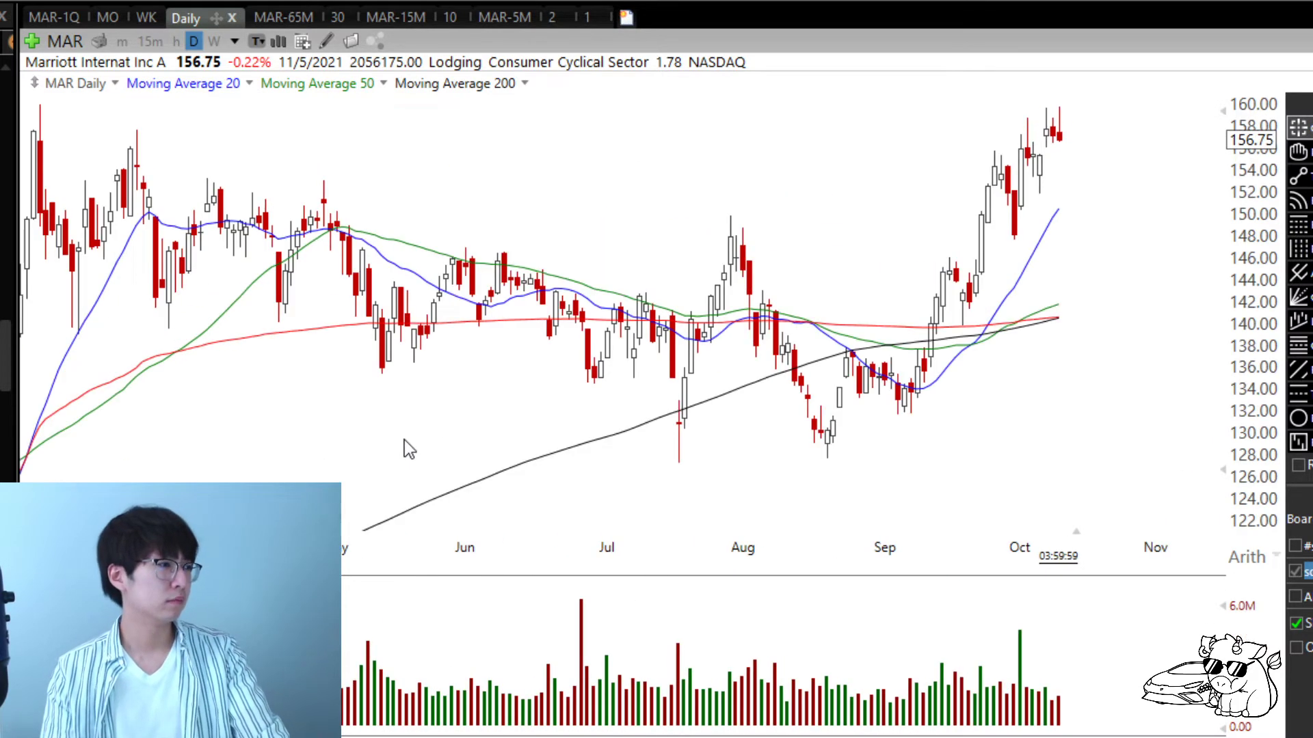
# Step: Draw a thin horizontal rectangle at about 145 on the daily chart, starting at the September 20 candle and extending past the last candle
pyautogui.scroll(2, 732, 481)
pyautogui.scroll(2, 1037, 448)
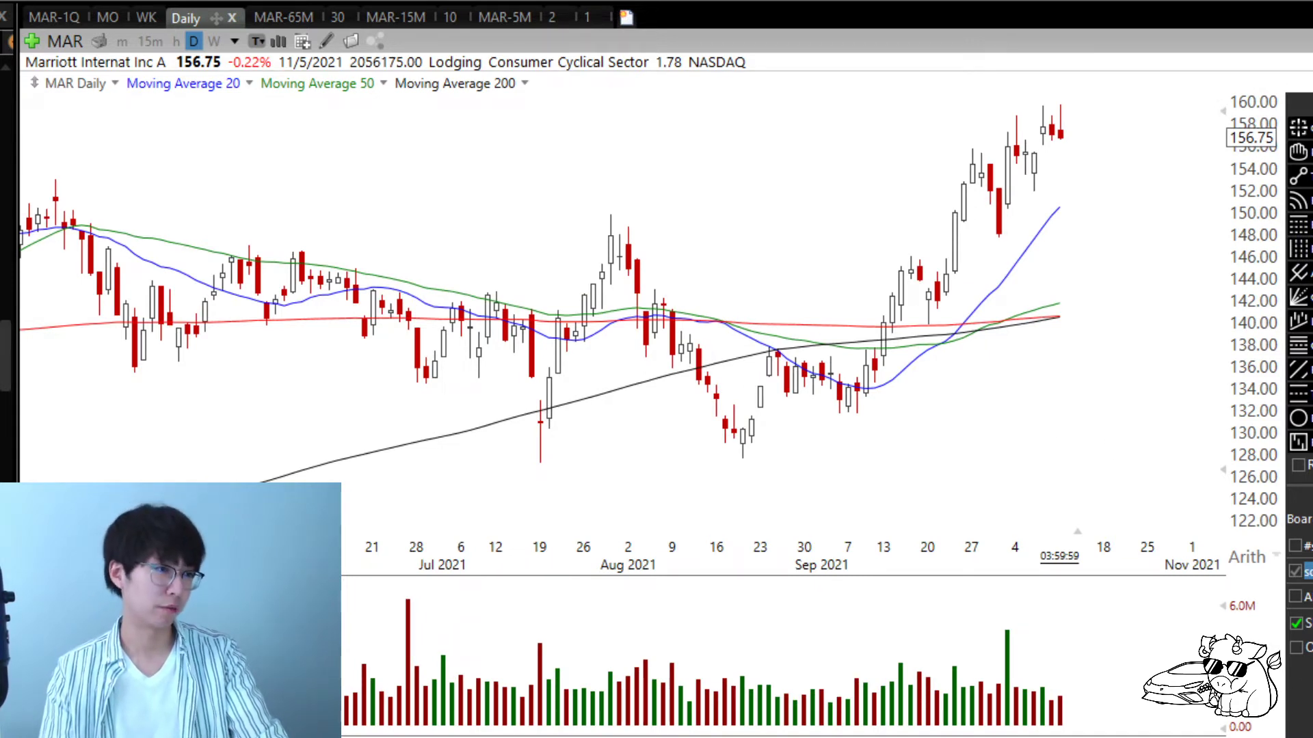
pyautogui.moveTo(928, 268)
pyautogui.mouseDown()
pyautogui.moveTo(1152, 292)
pyautogui.moveTo(1141, 279)
pyautogui.mouseUp()
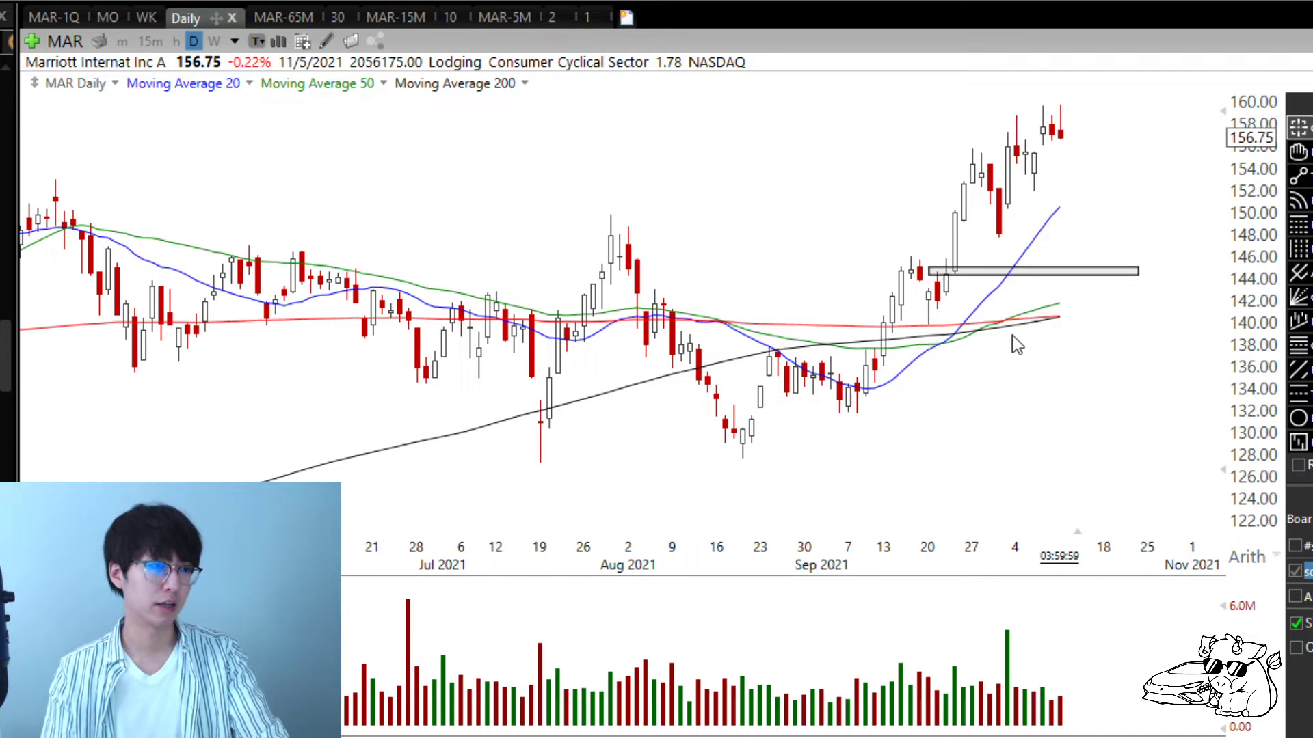
pyautogui.scroll(-2, 951, 290)
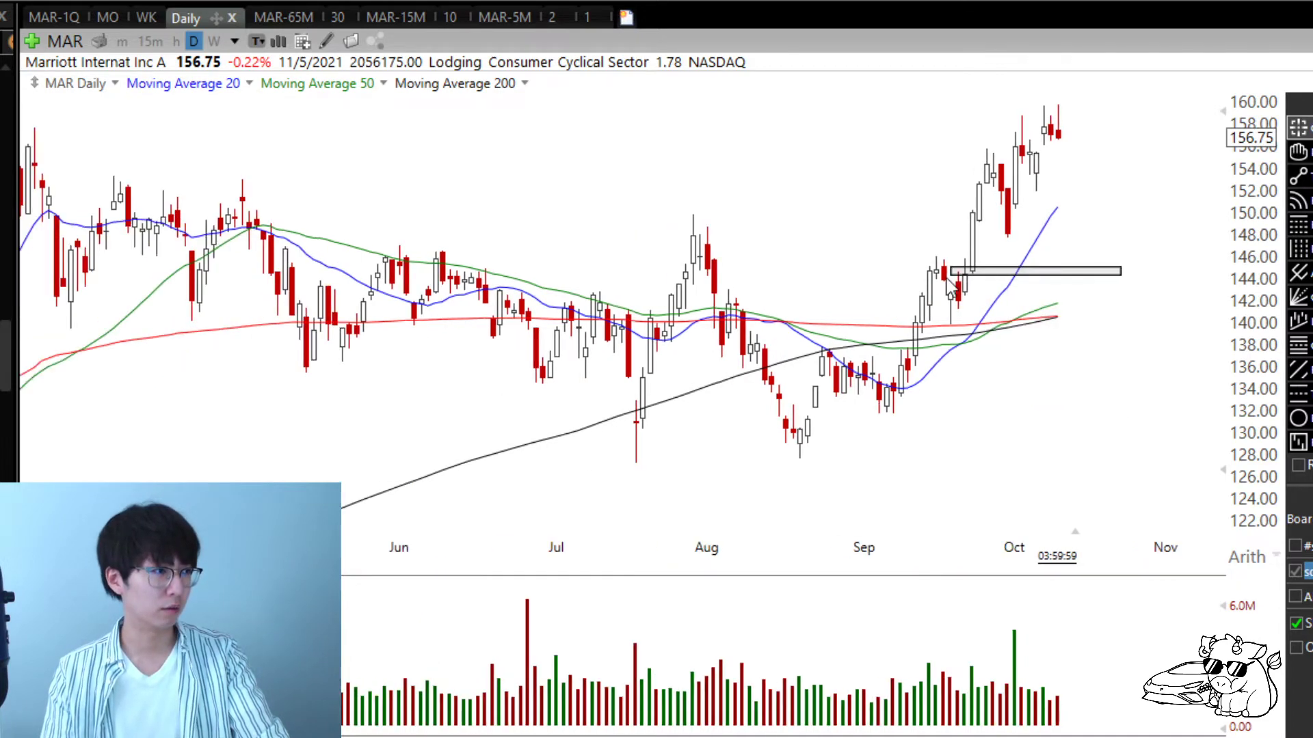
pyautogui.scroll(1, 942, 291)
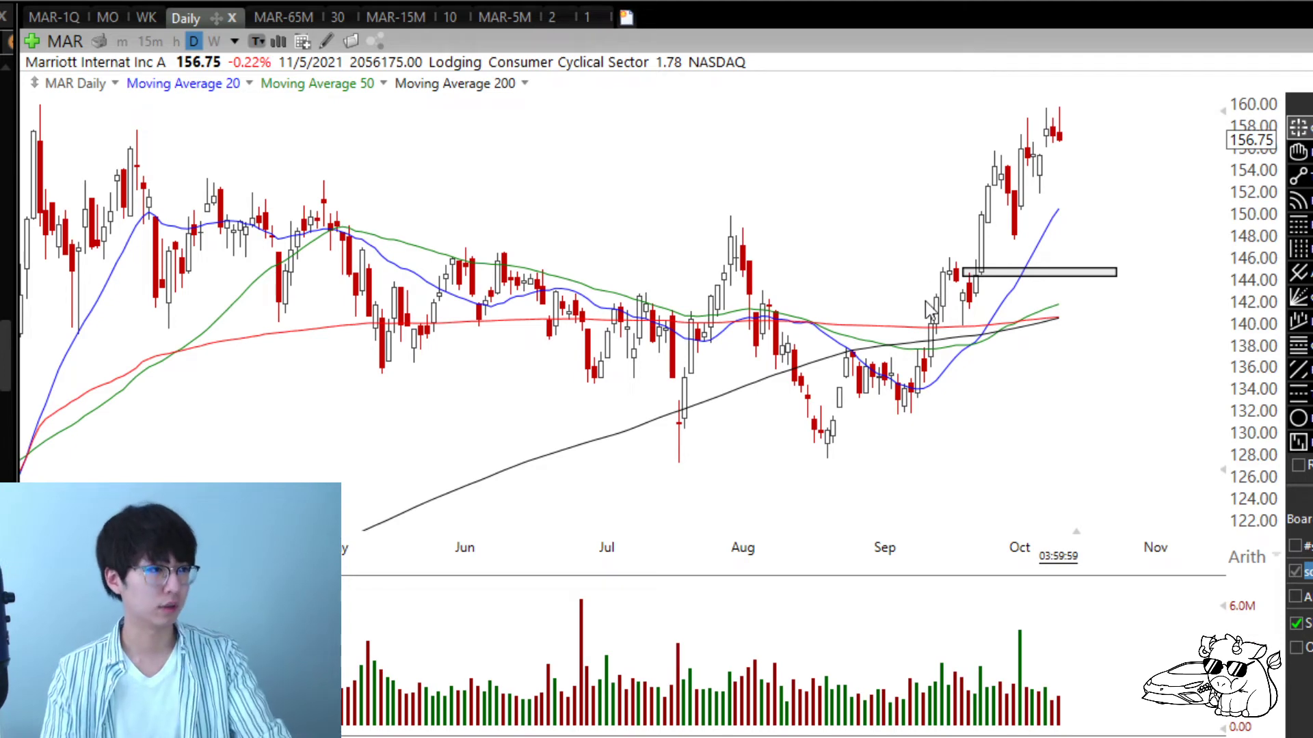
pyautogui.scroll(1, 943, 295)
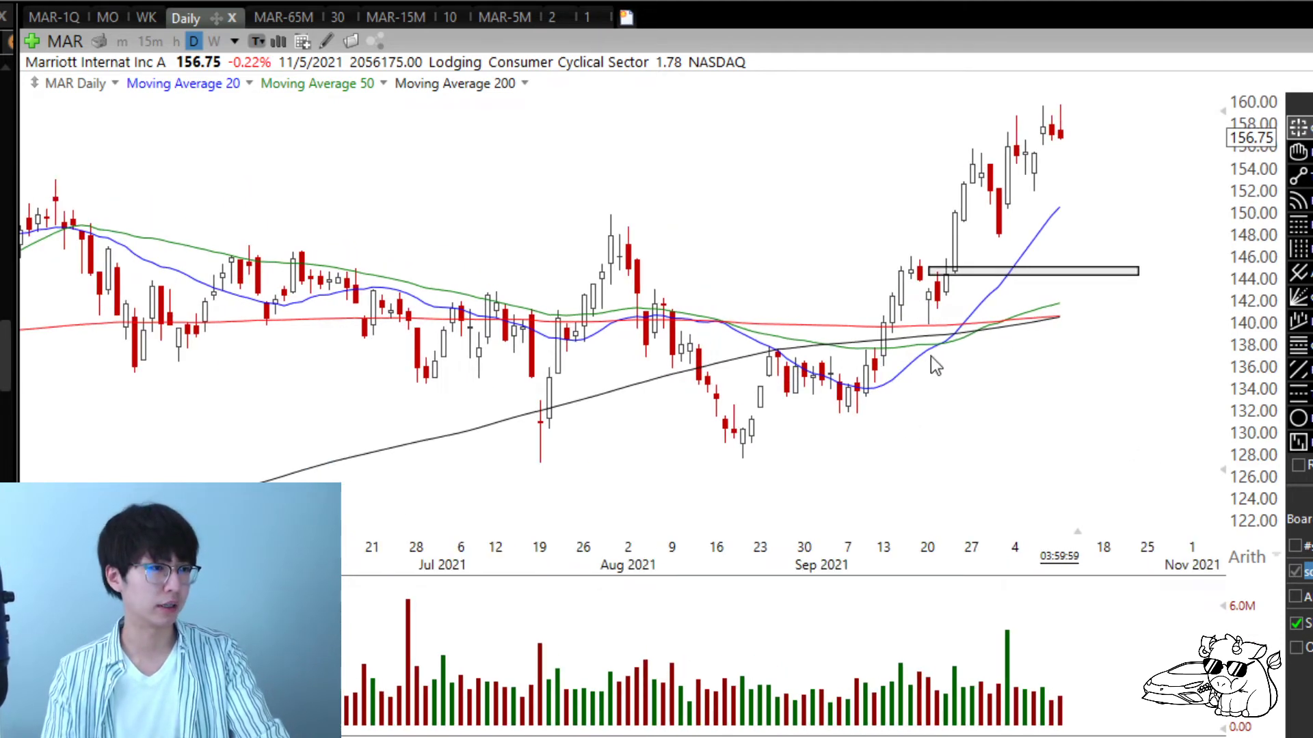
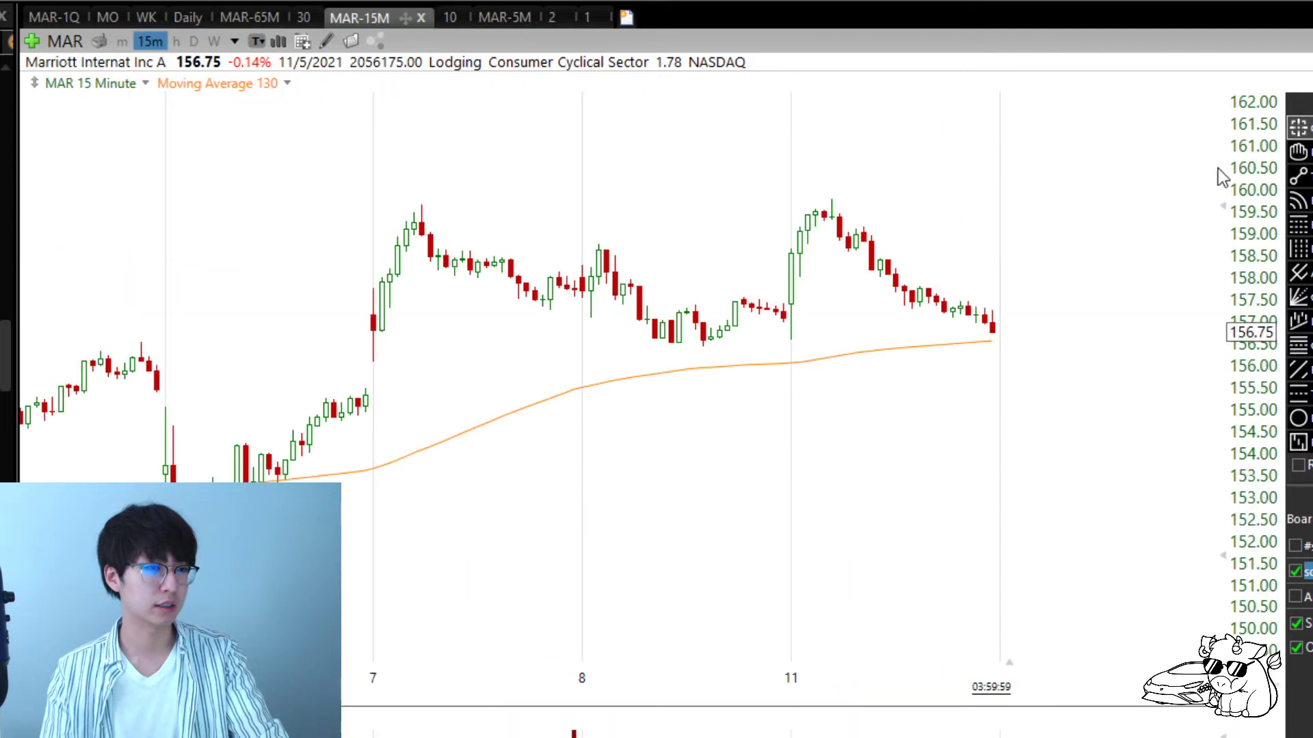
# Step: Review MAR's 15-minute price action from late August through early October 2021 around the September breakout
pyautogui.scroll(15, 969, 395)
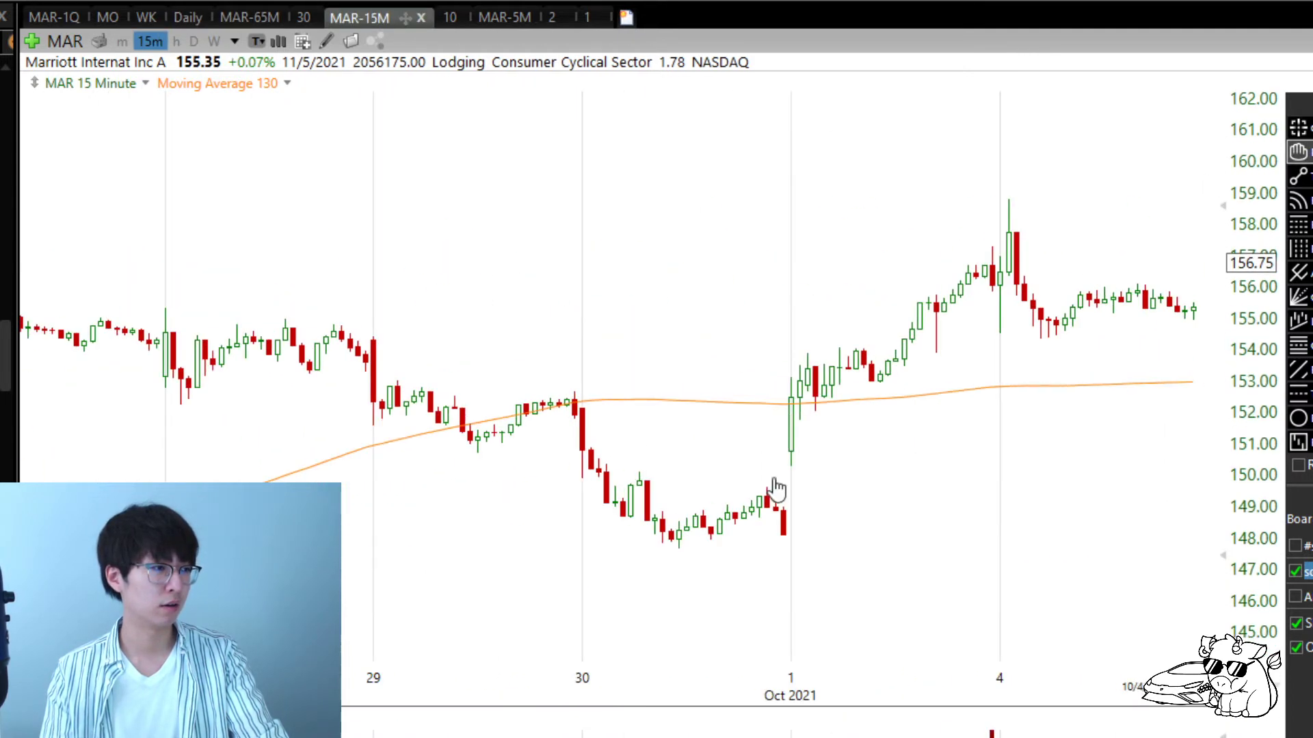
pyautogui.scroll(-8, 713, 486)
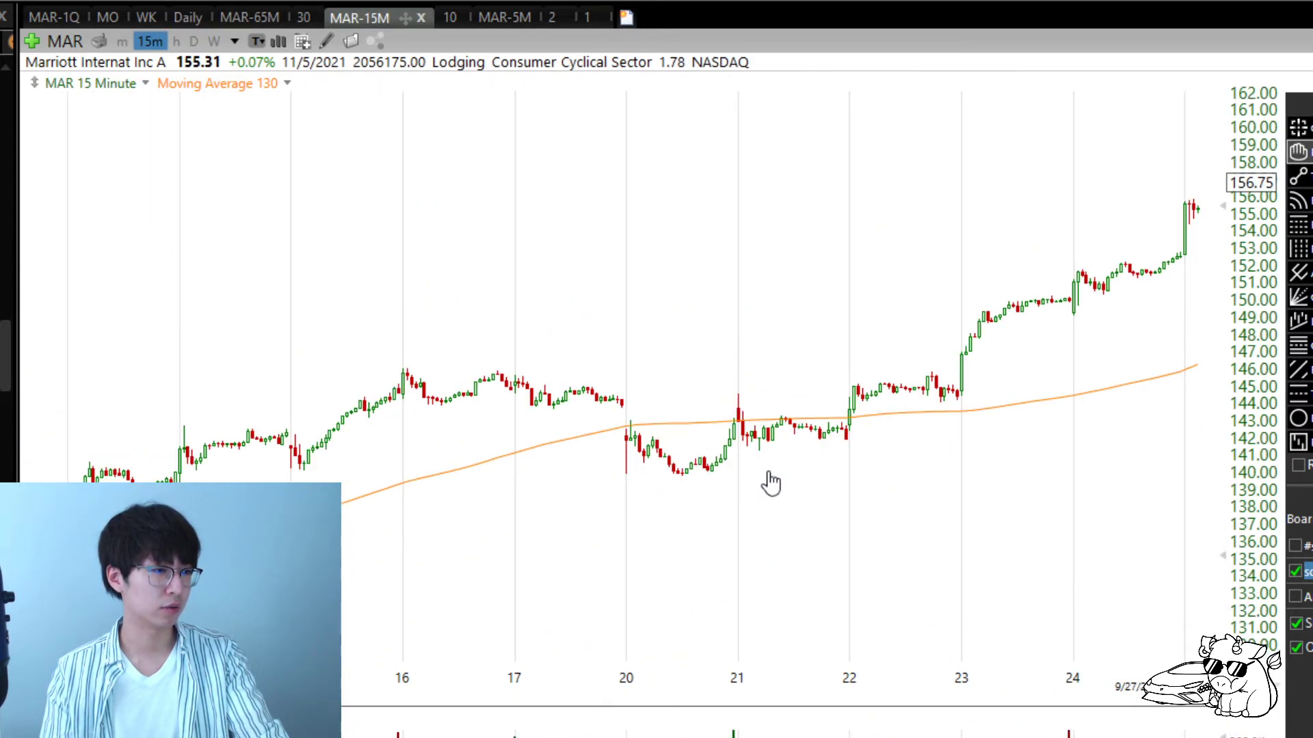
pyautogui.scroll(-11, 1039, 415)
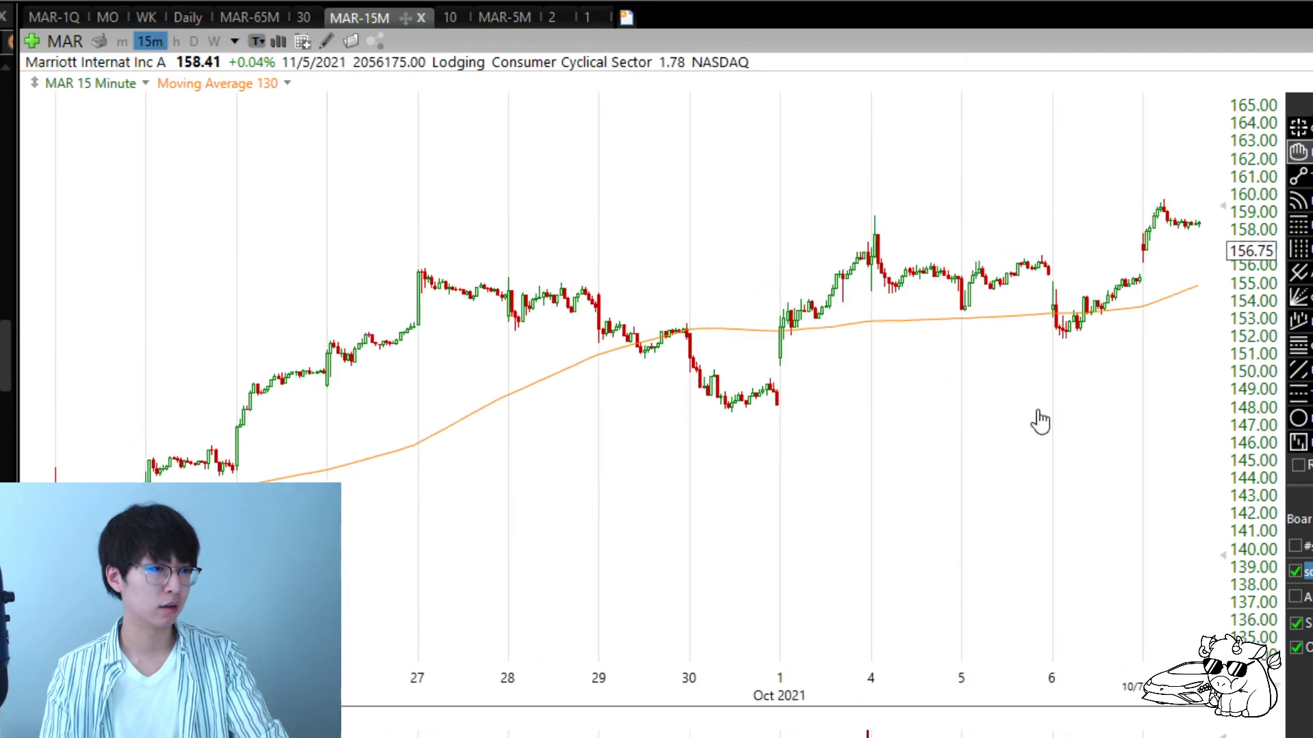
pyautogui.scroll(7, 936, 413)
pyautogui.scroll(15, 983, 413)
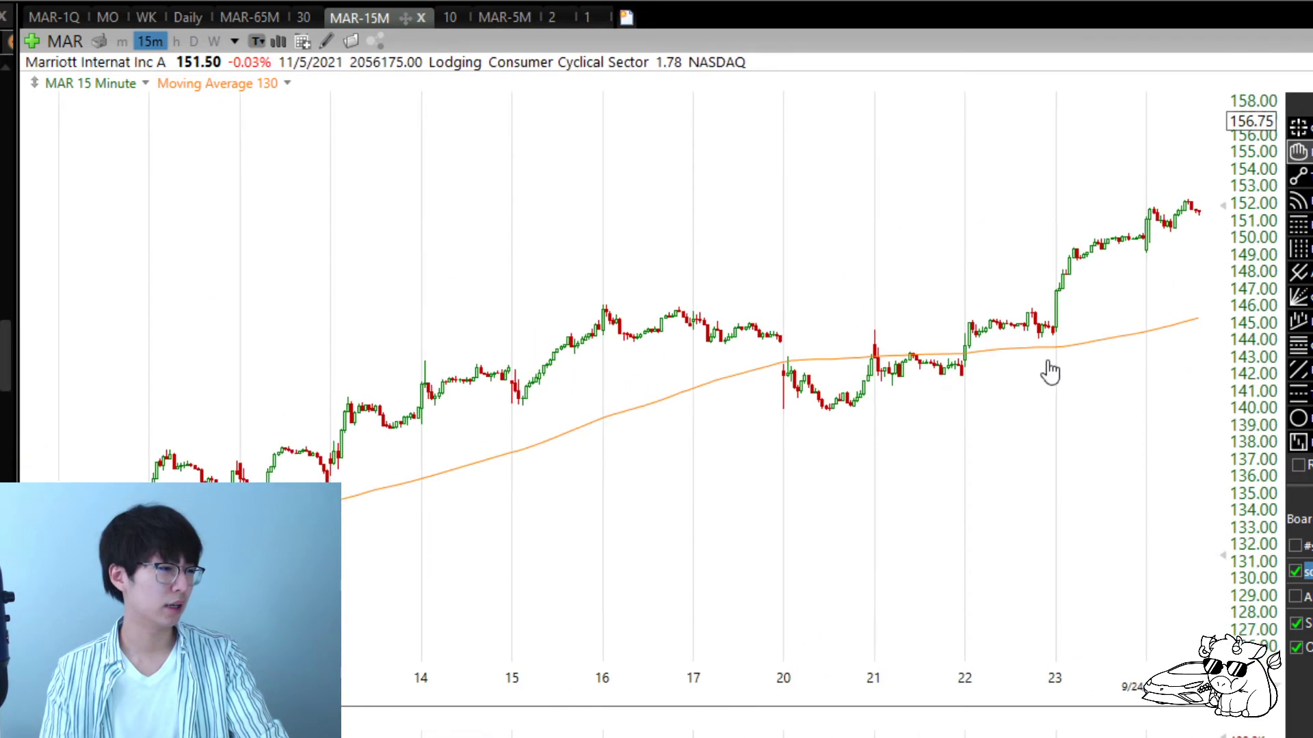
pyautogui.scroll(-6, 996, 445)
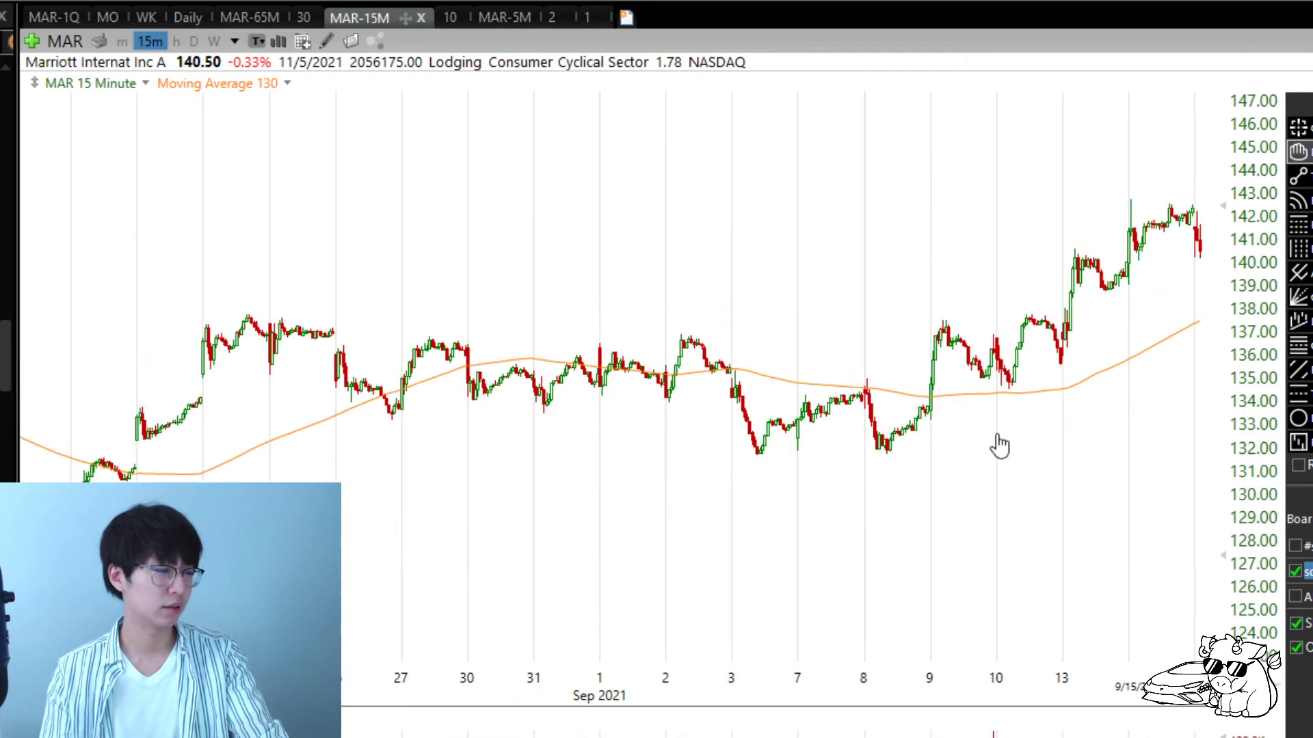
pyautogui.scroll(-5, 923, 417)
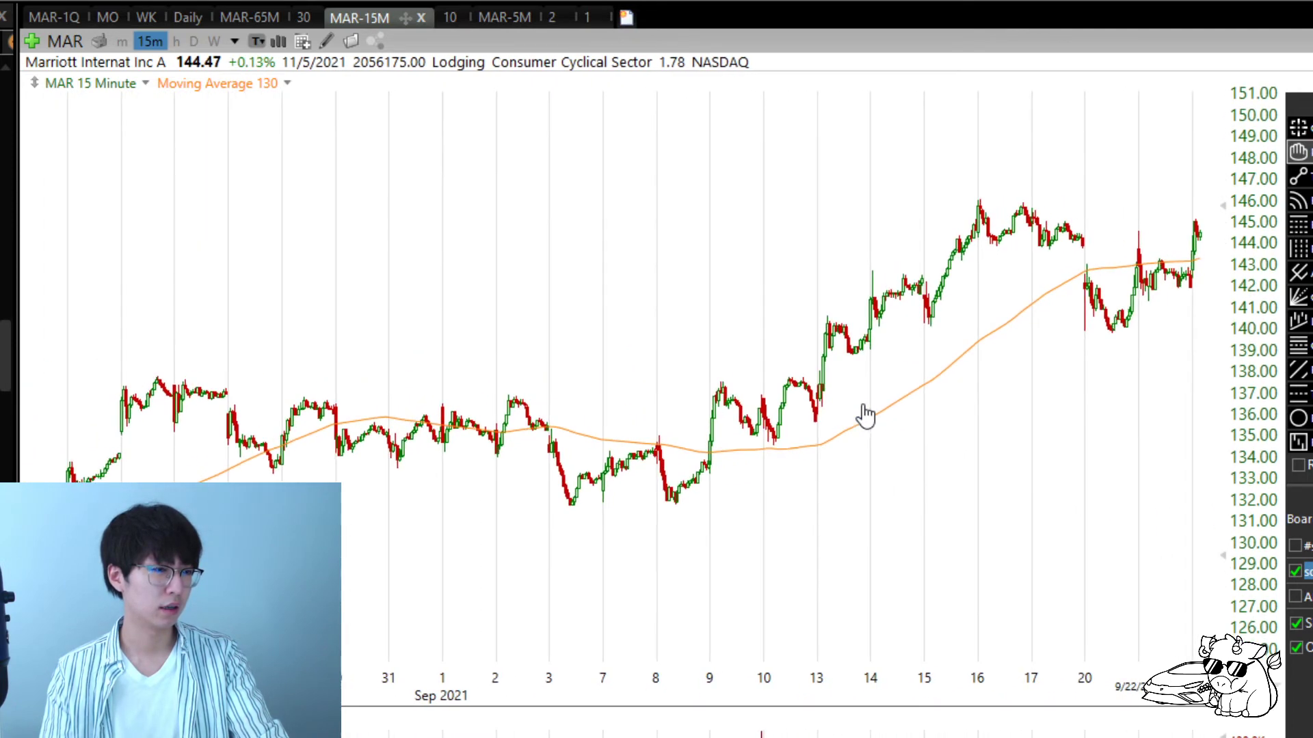
pyautogui.scroll(-2, 752, 410)
pyautogui.scroll(-2, 711, 414)
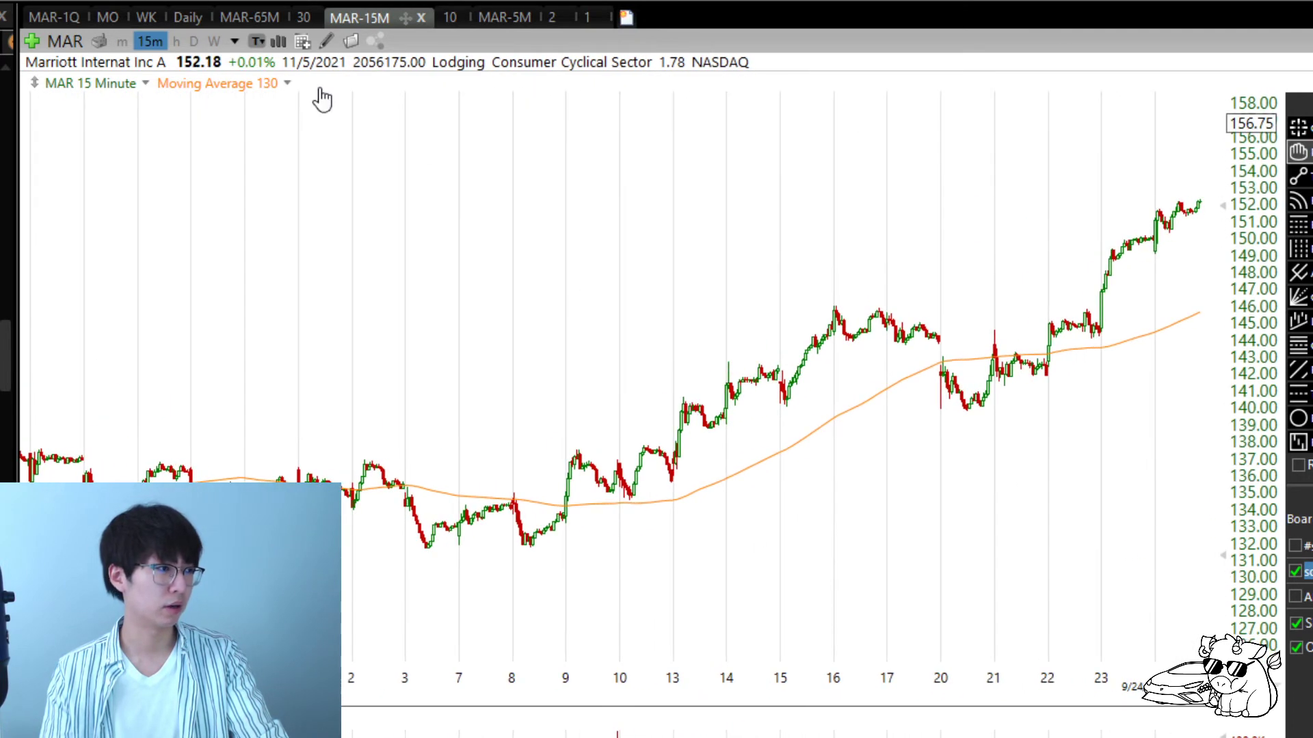
# Step: Recheck the September breakout on the daily chart, then return to the 15-minute chart covering mid-September to October 7
pyautogui.click(192, 20)
pyautogui.moveTo(960, 441); pyautogui.dragTo(929, 438)
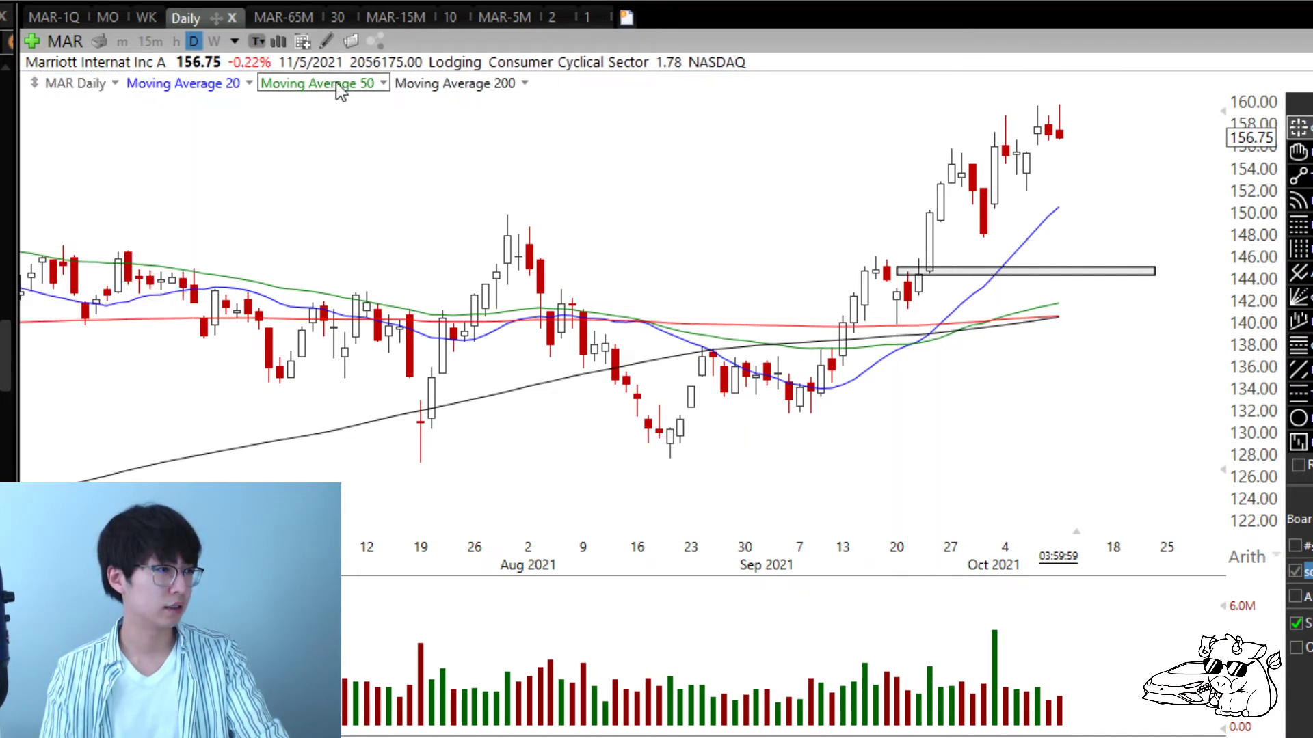
pyautogui.click(376, 19)
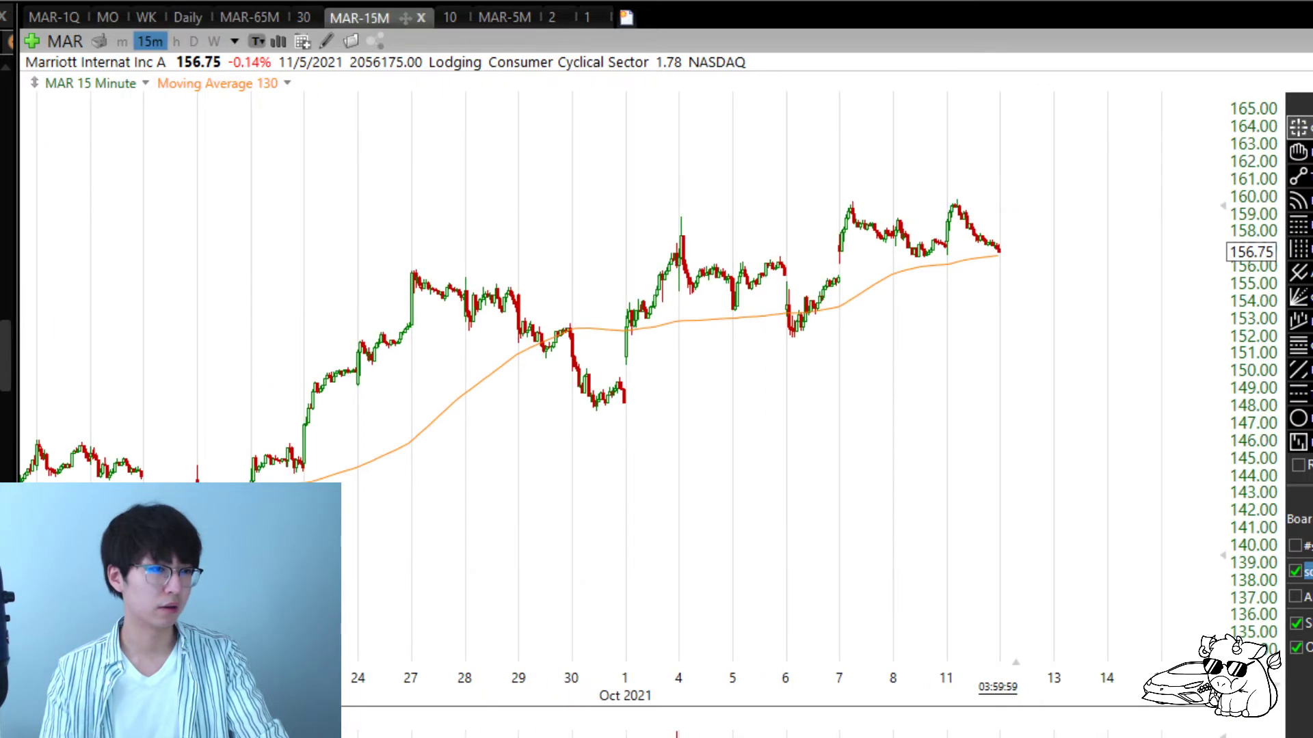
pyautogui.click(1298, 151)
pyautogui.moveTo(575, 443); pyautogui.dragTo(1078, 442)
pyautogui.moveTo(752, 536); pyautogui.dragTo(582, 545)
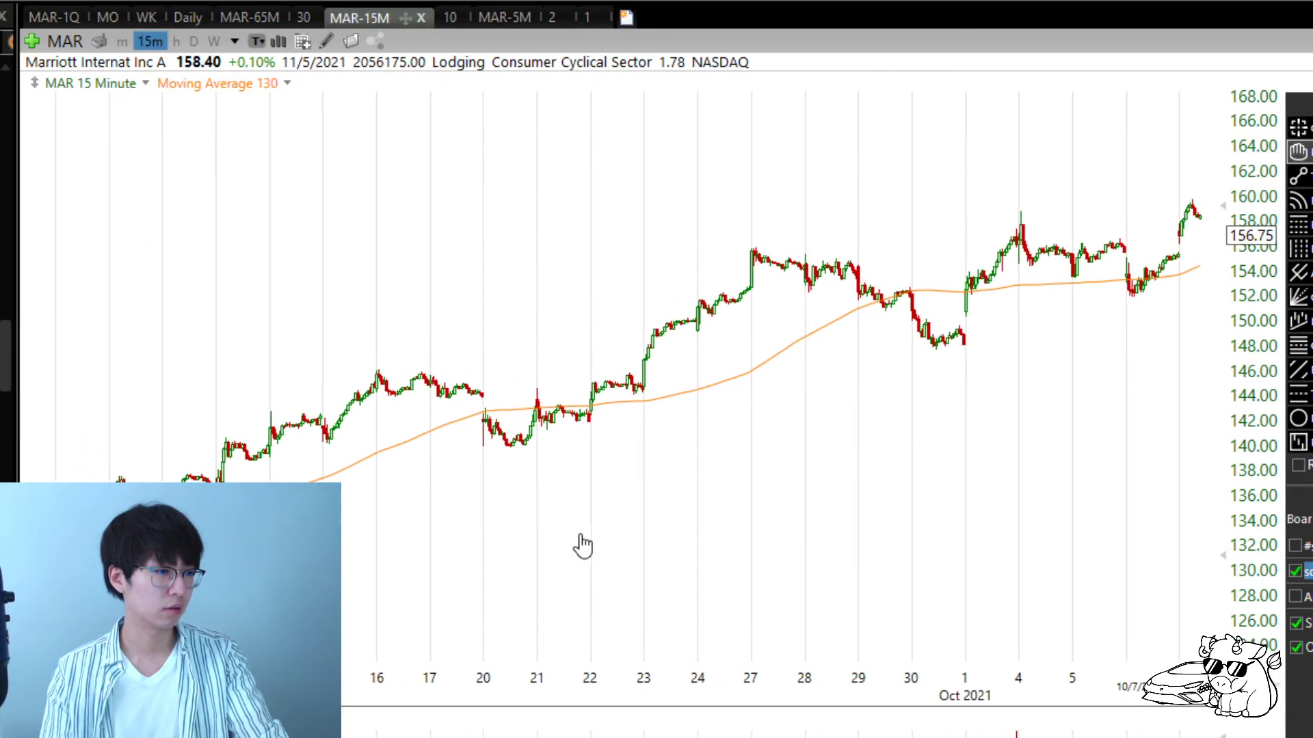
# Step: Draw a thin rectangle from September 22 12:30 PM at 145.86 to September 23 4:00 PM at 145.51 on the 15-minute chart
pyautogui.scroll(4, 619, 563)
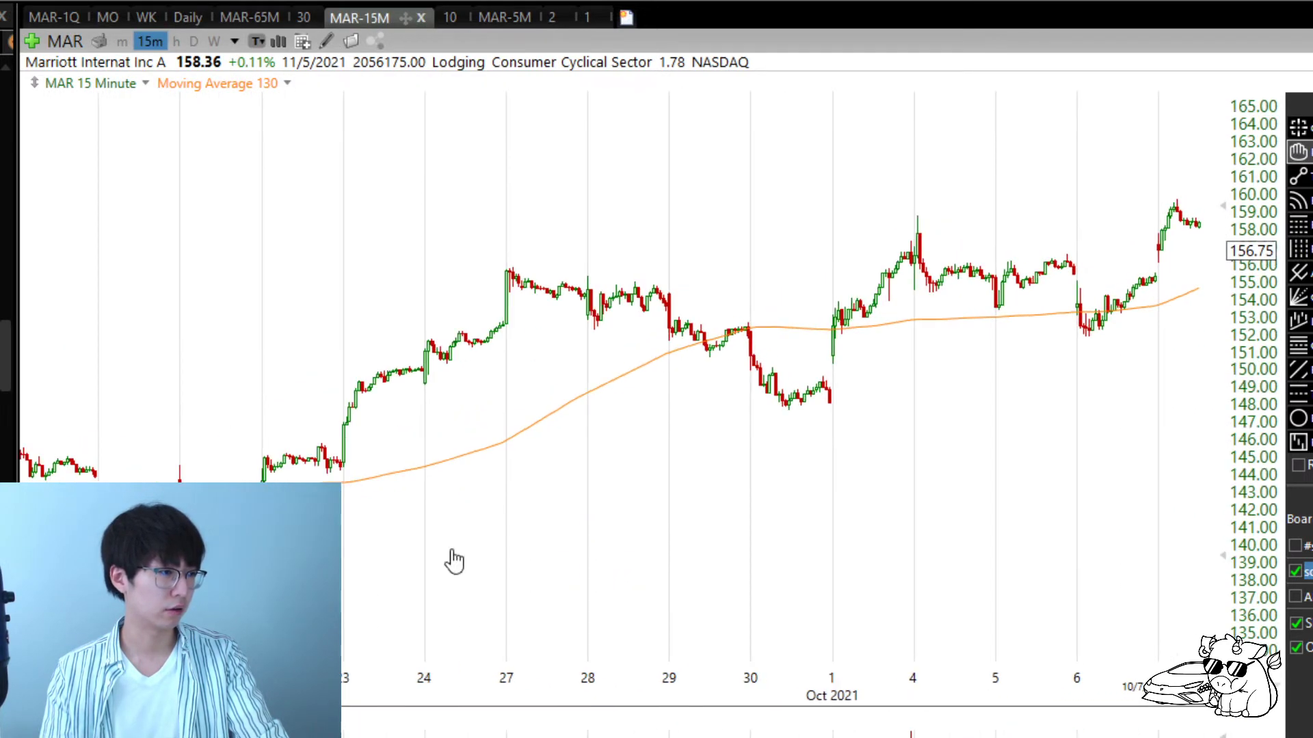
pyautogui.moveTo(454, 560); pyautogui.dragTo(792, 571)
pyautogui.scroll(2, 684, 567)
pyautogui.moveTo(676, 569); pyautogui.dragTo(829, 570)
pyautogui.scroll(1, 683, 547)
pyautogui.moveTo(680, 545); pyautogui.dragTo(773, 545)
pyautogui.scroll(1, 779, 540)
pyautogui.scroll(1, 756, 545)
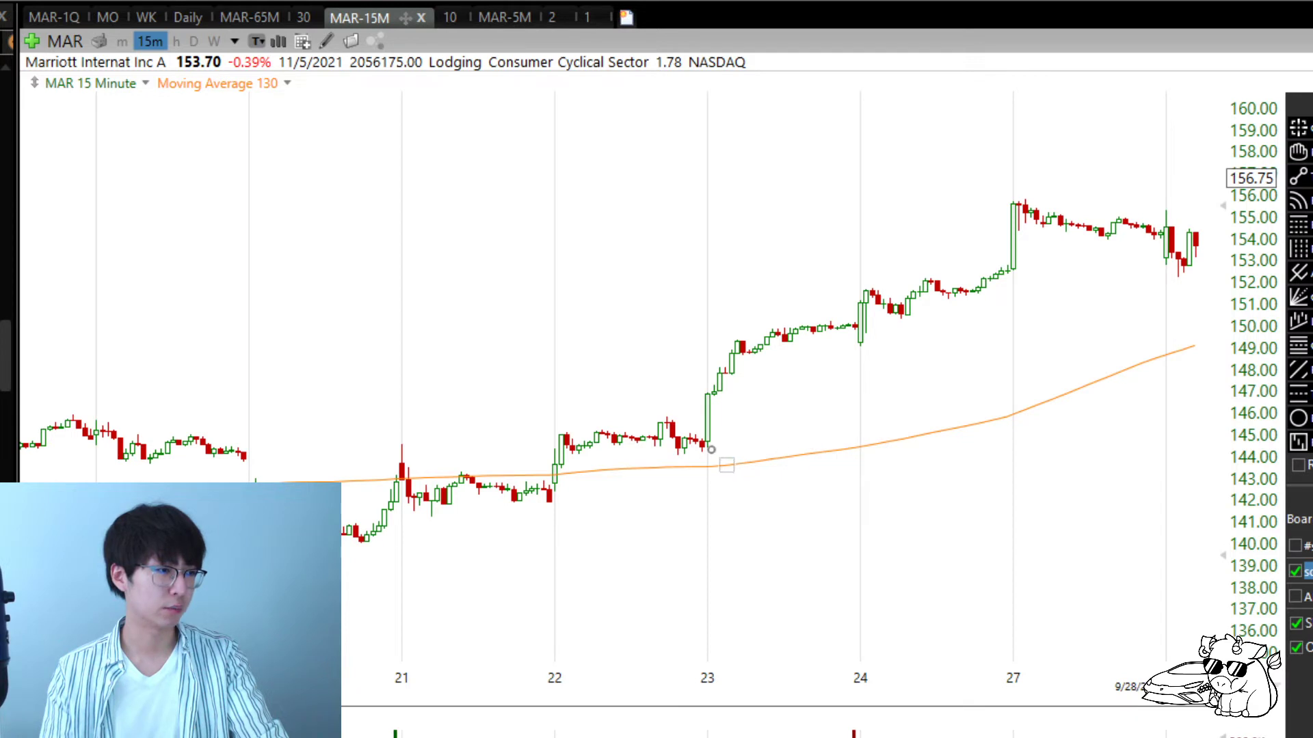
pyautogui.moveTo(621, 421); pyautogui.dragTo(853, 424)
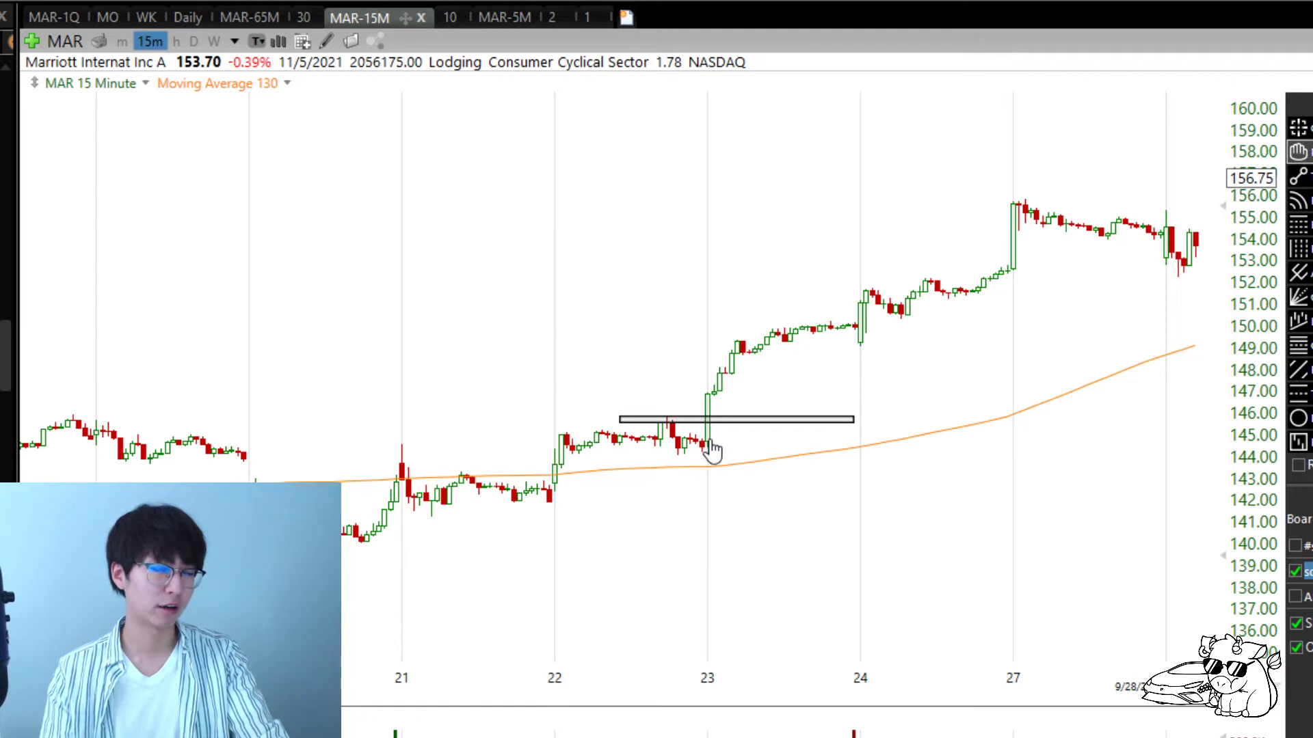
pyautogui.moveTo(659, 429)
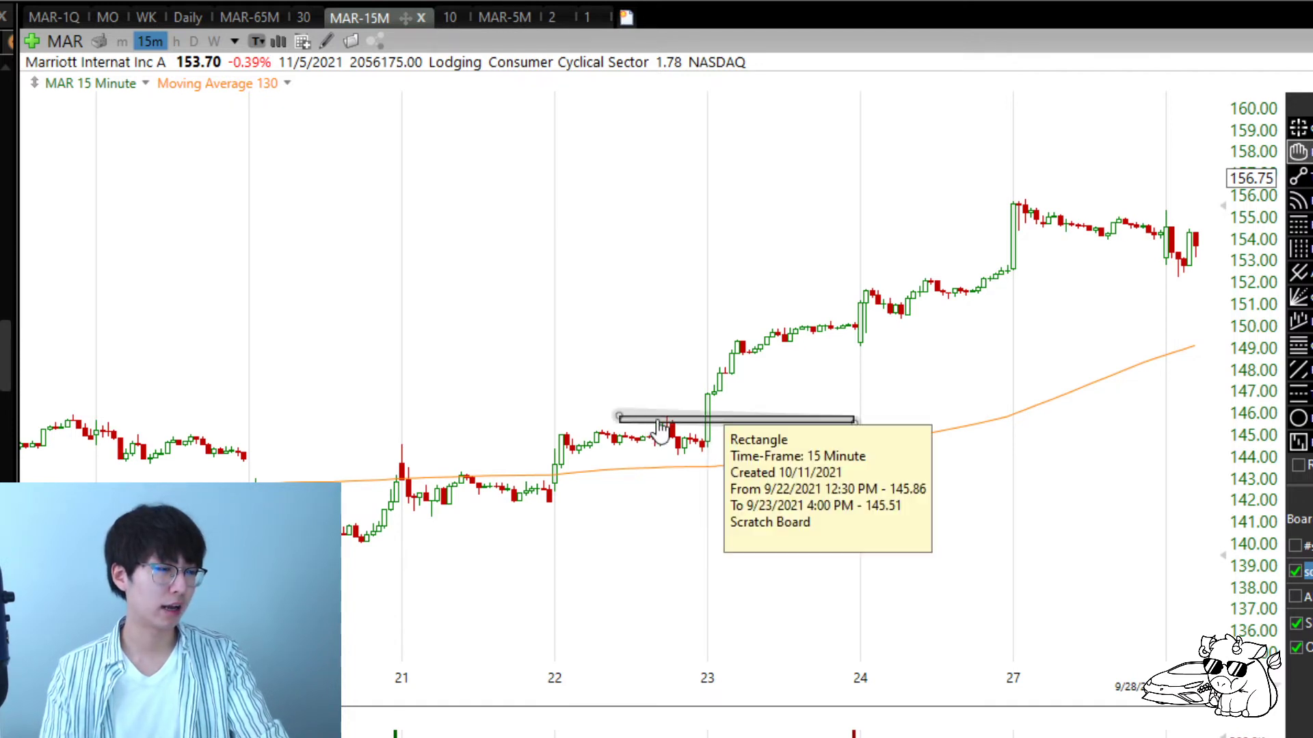
pyautogui.scroll(2, 718, 470)
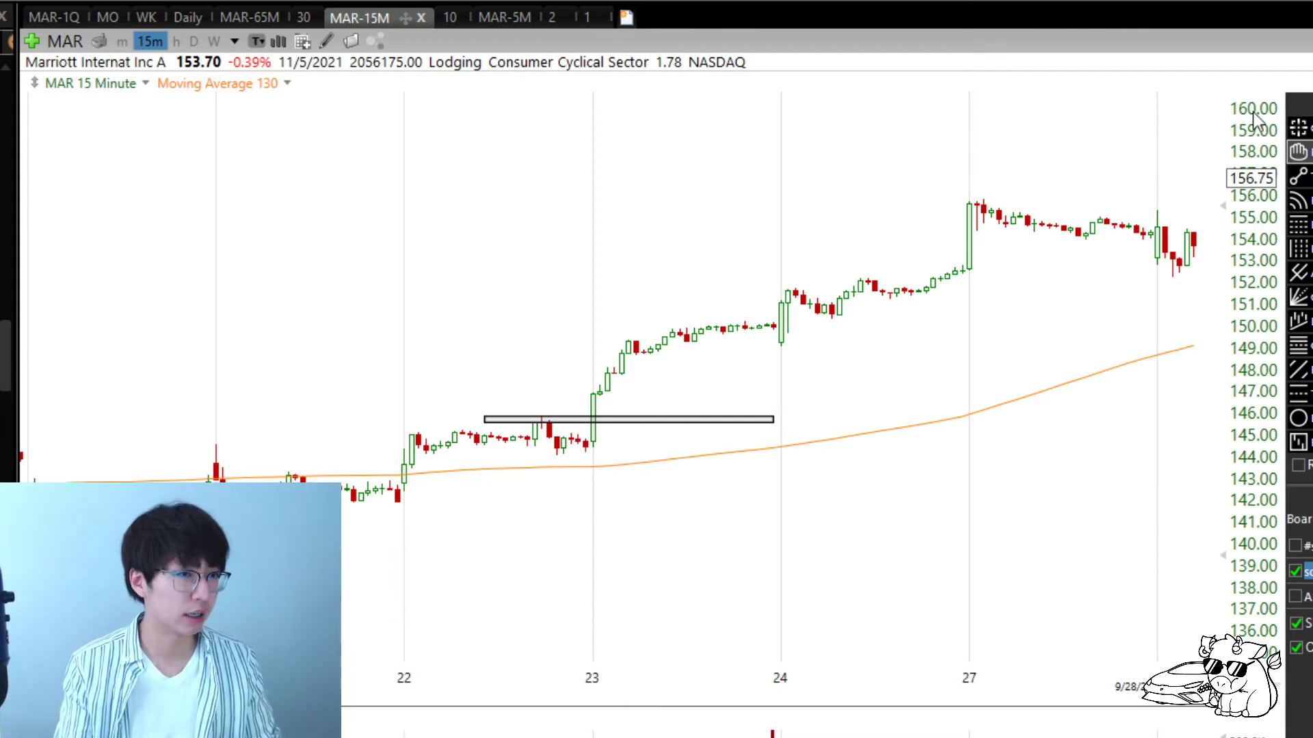
# Step: Examine the September 23 9:45 candle with the crosshair and place an up arrow just below its low
pyautogui.click(1297, 127)
pyautogui.moveTo(636, 511); pyautogui.dragTo(592, 513)
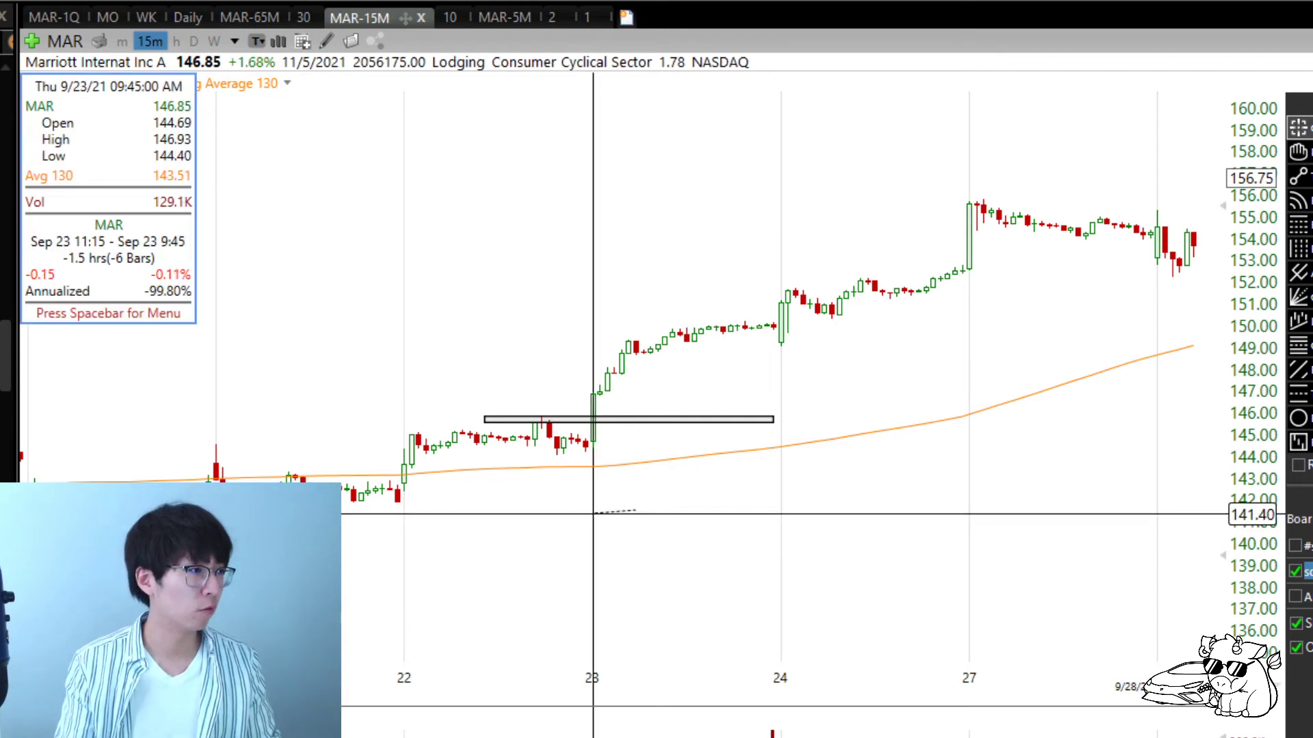
pyautogui.scroll(1, 594, 514)
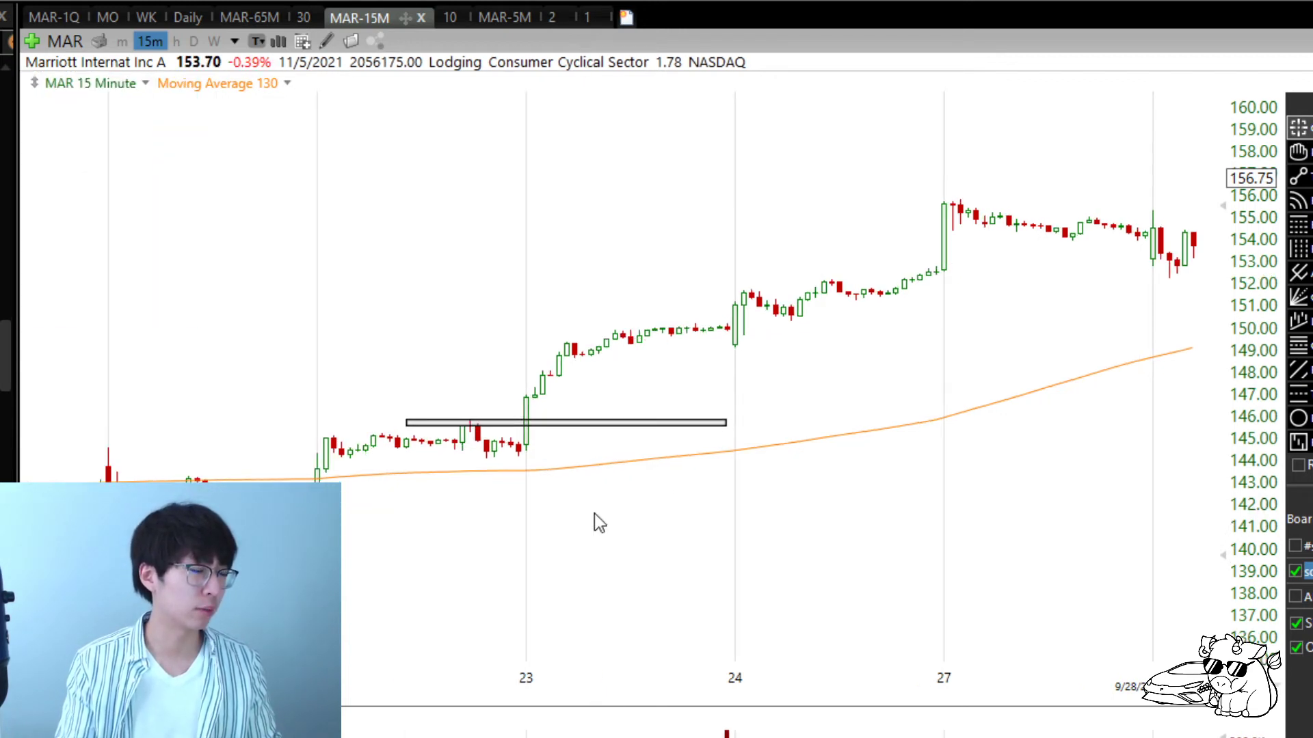
pyautogui.click(526, 458)
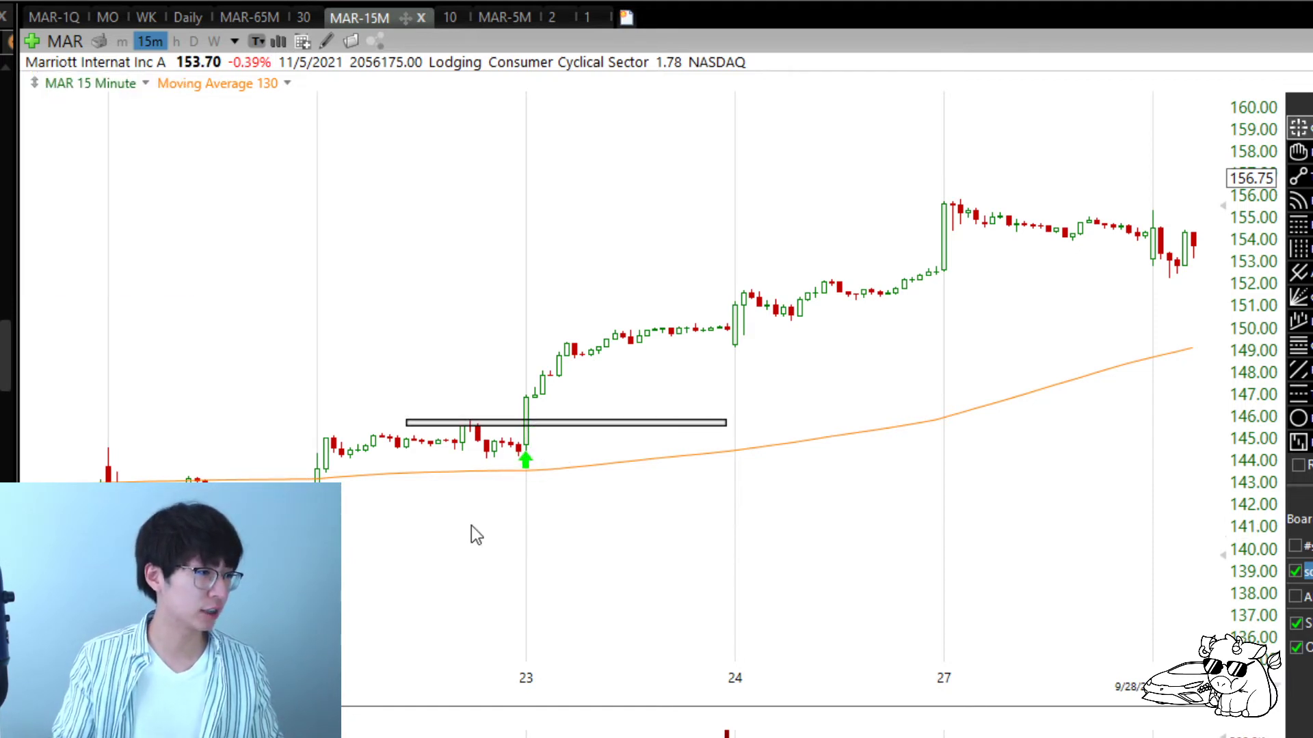
# Step: Move the rectangle off the breakout to empty space above the September 21–22 candles at about 152 and examine the September 23 11:30 candle
pyautogui.moveTo(470, 523); pyautogui.dragTo(480, 533)
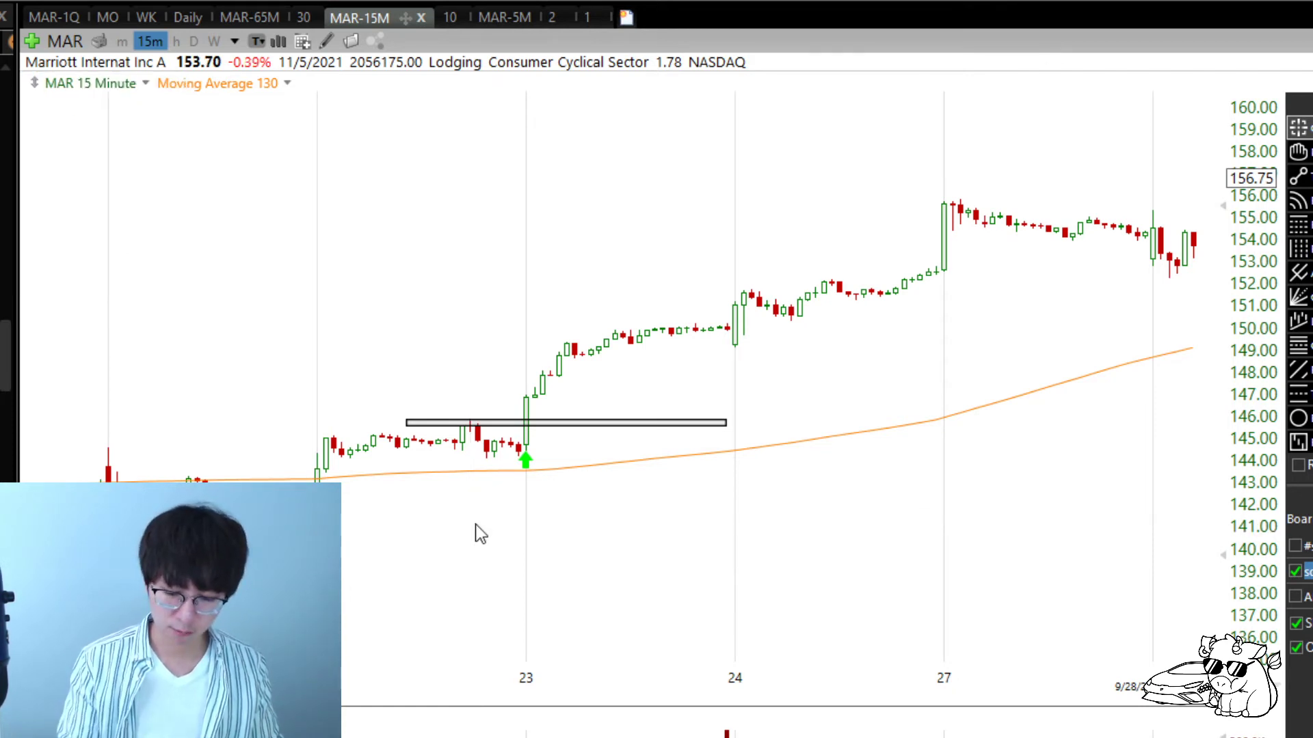
pyautogui.moveTo(506, 542)
pyautogui.mouseDown()
pyautogui.moveTo(534, 541)
pyautogui.moveTo(513, 545)
pyautogui.mouseUp()
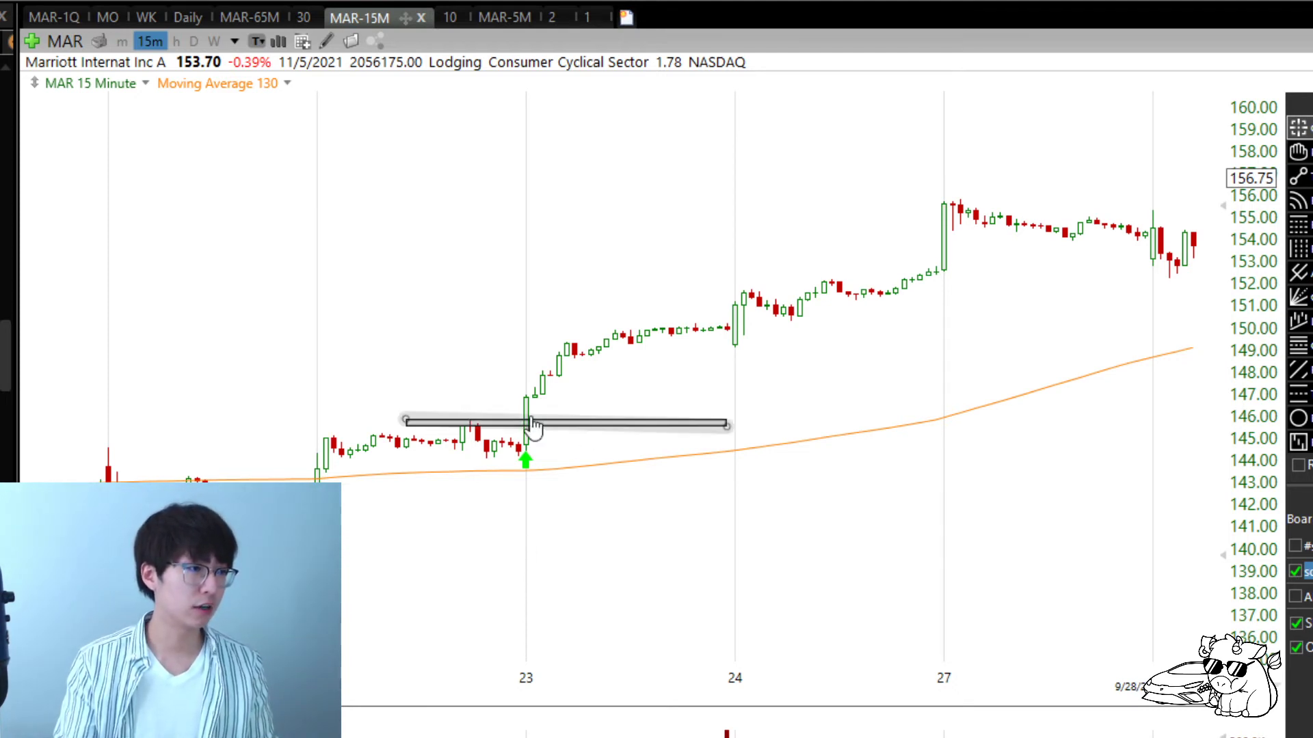
pyautogui.hotkey('ctrl', 'z')
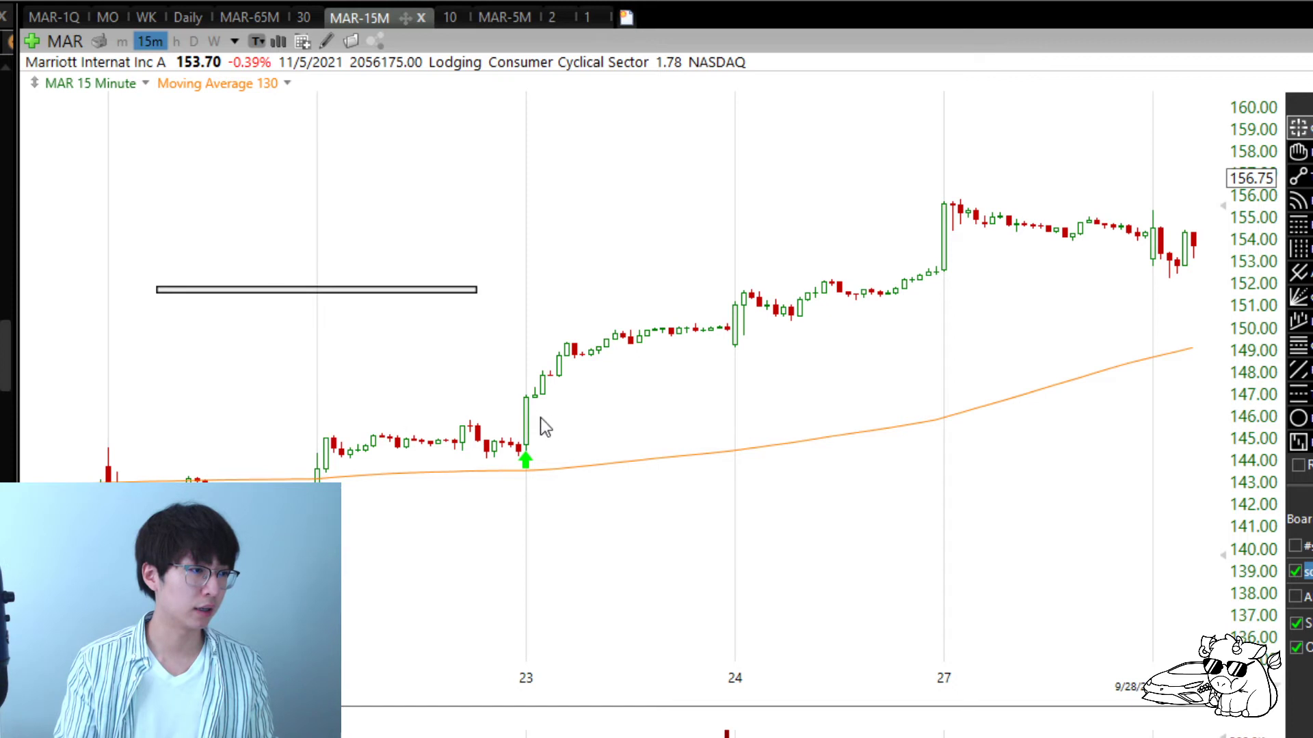
pyautogui.moveTo(526, 425); pyautogui.dragTo(729, 339)
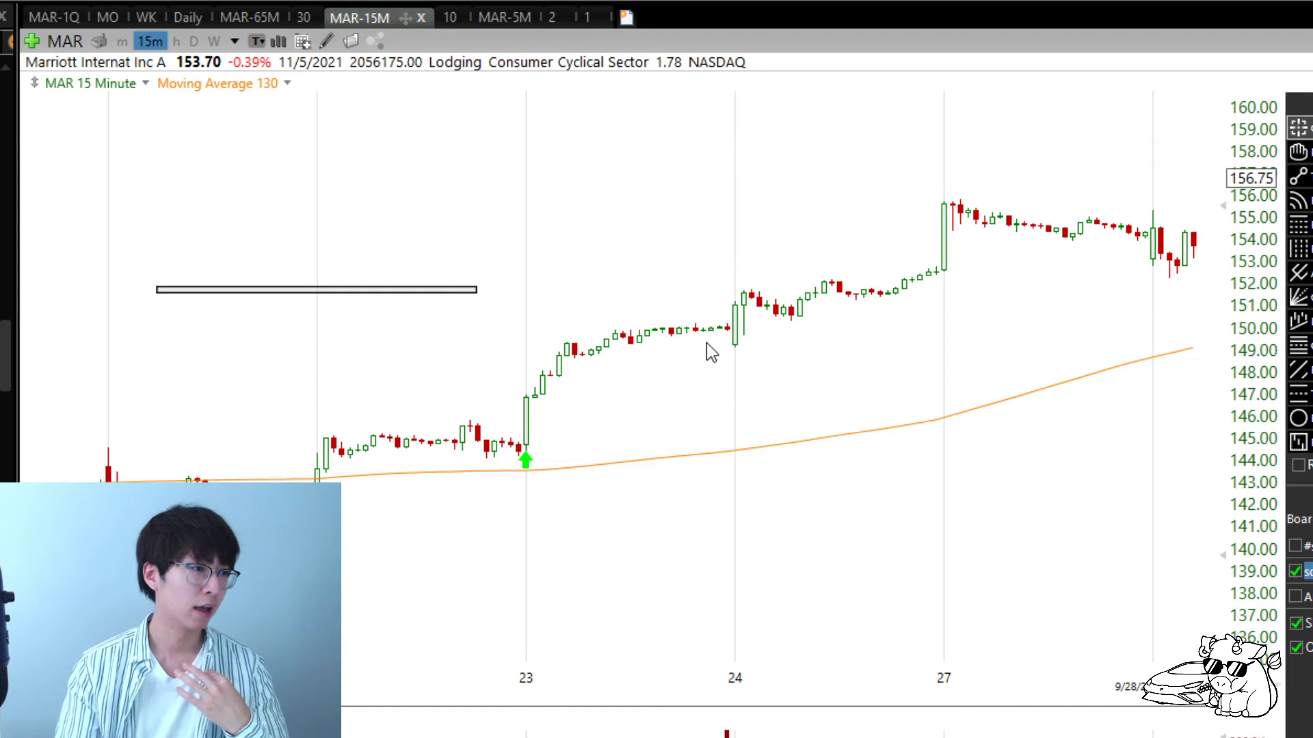
pyautogui.scroll(2, 487, 400)
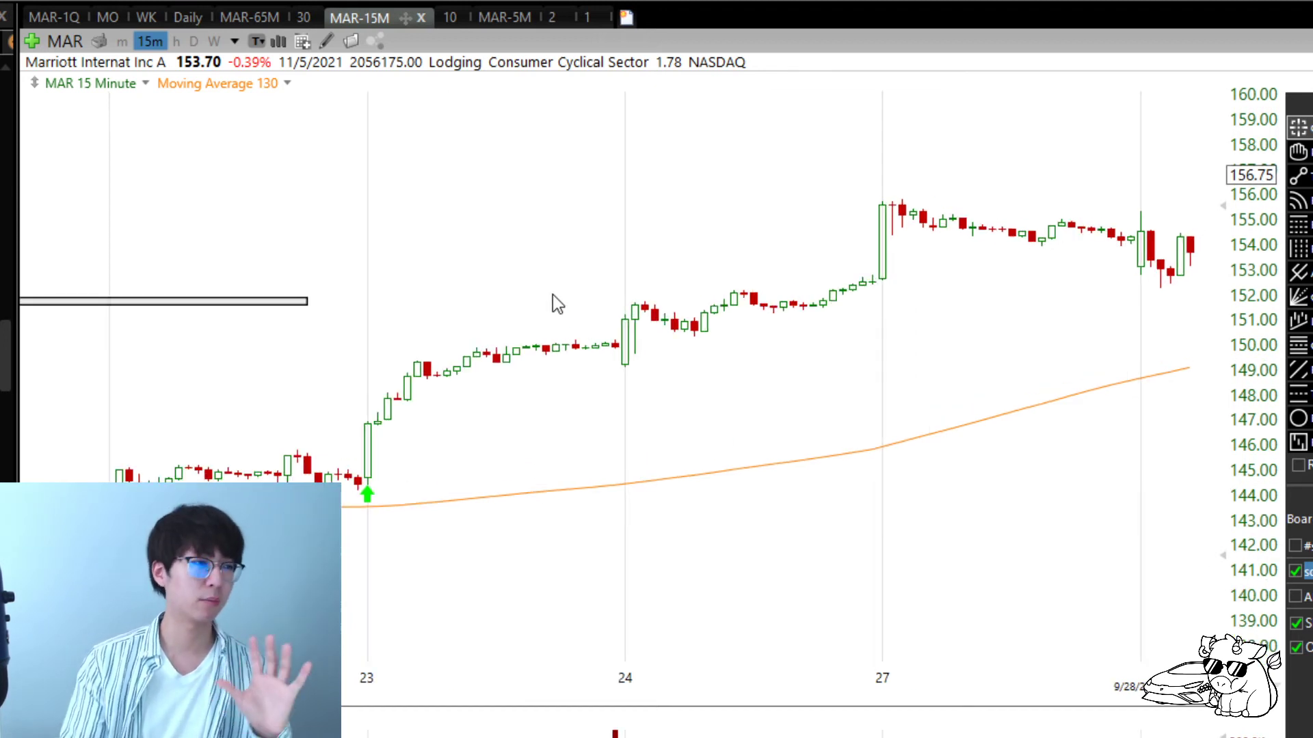
pyautogui.click(432, 366)
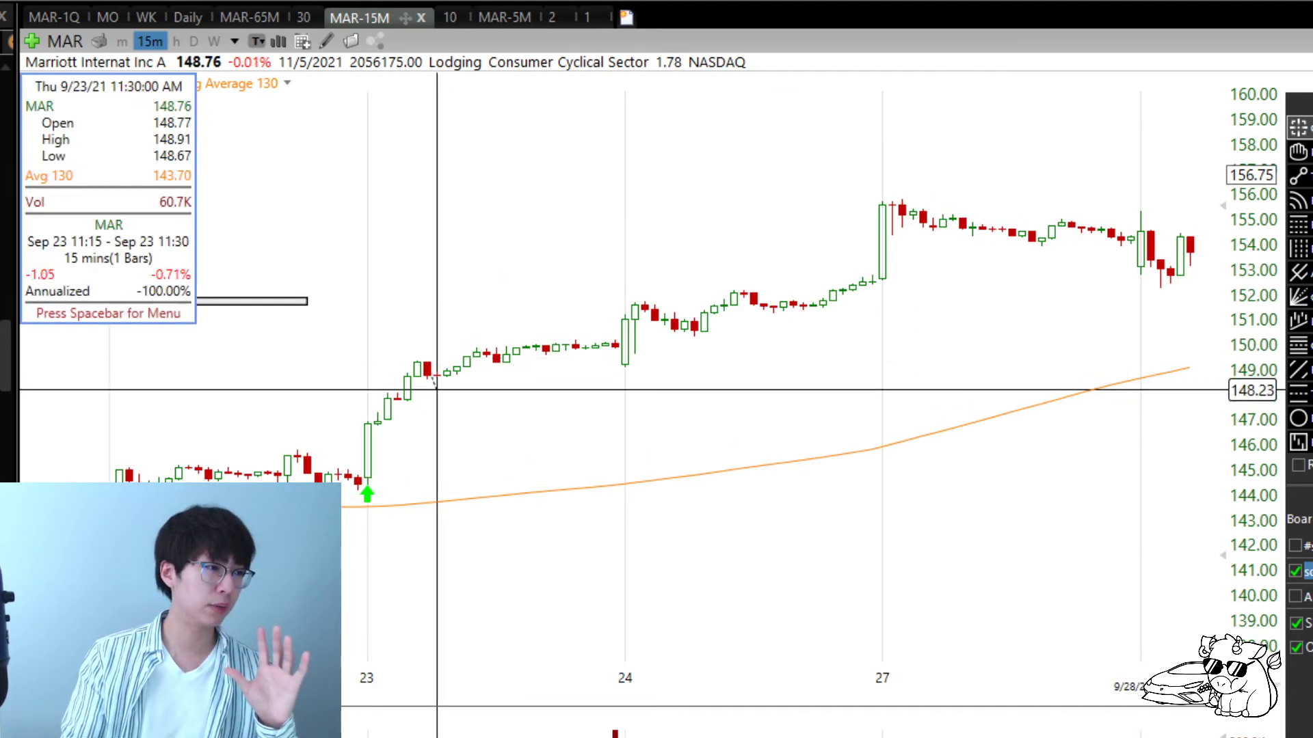
# Step: With repeat drawing enabled, draw a trend-line zigzag from the September 23 open up to about 150, down to about 146.6 and up to about 152.5
pyautogui.click(1298, 464)
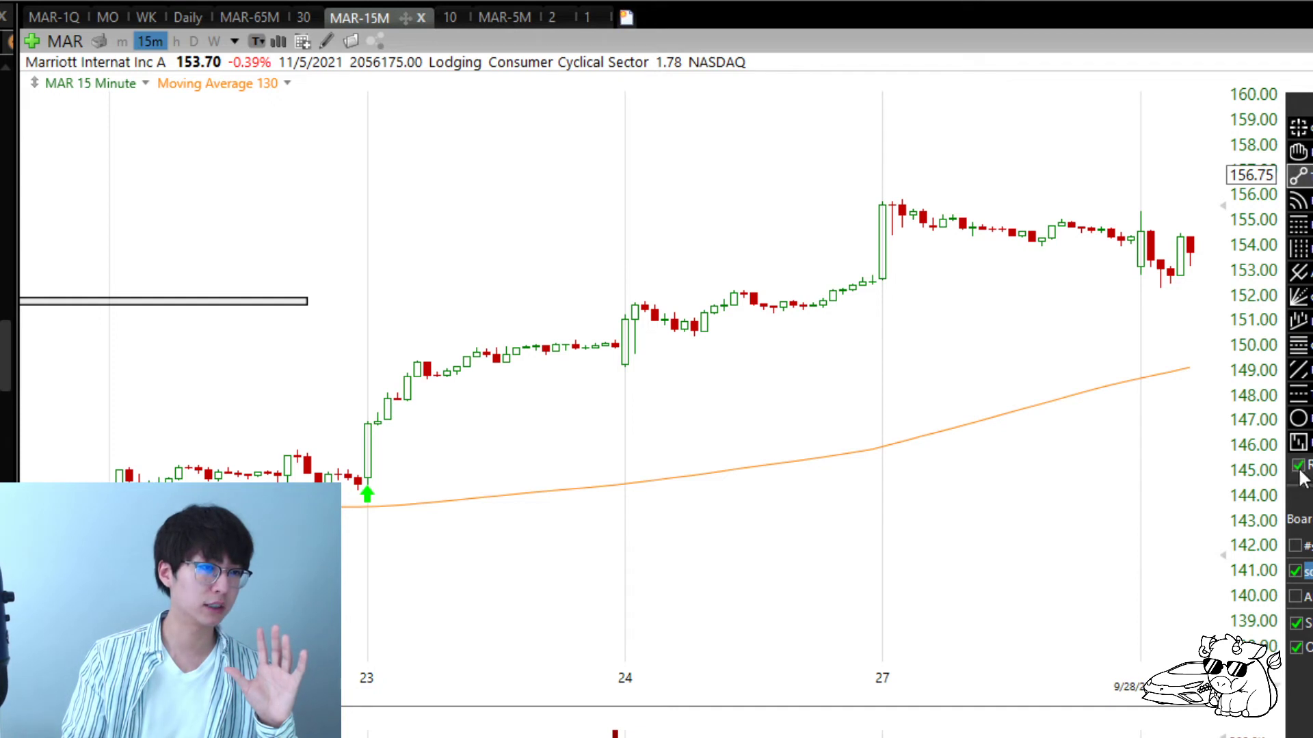
pyautogui.click(367, 476)
pyautogui.click(525, 347)
pyautogui.click(565, 431)
pyautogui.click(663, 284)
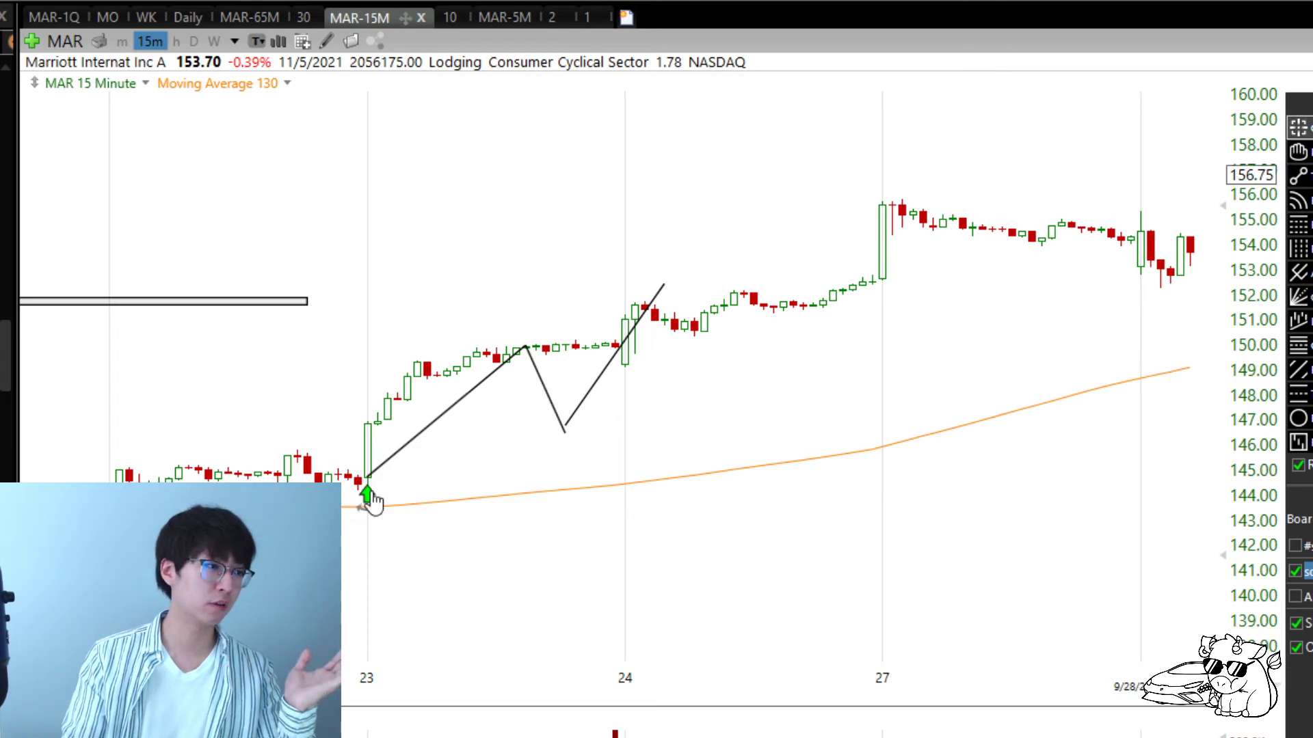
# Step: Clear all drawings from the 15-minute chart and place an up arrow at about 143, just after the September 23 opening candle
pyautogui.moveTo(367, 495)
pyautogui.mouseDown()
pyautogui.moveTo(472, 520)
pyautogui.moveTo(564, 456)
pyautogui.moveTo(565, 441)
pyautogui.mouseUp()
pyautogui.press('Delete')
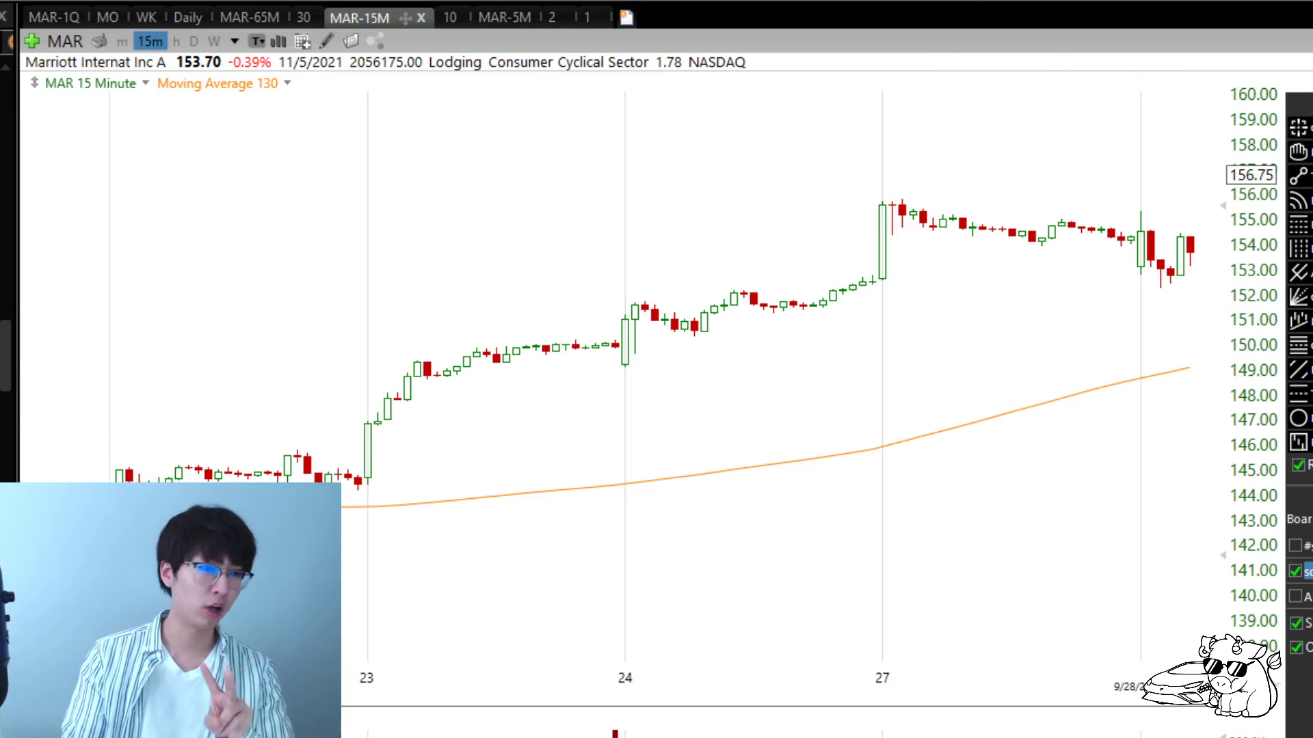
pyautogui.click(368, 492)
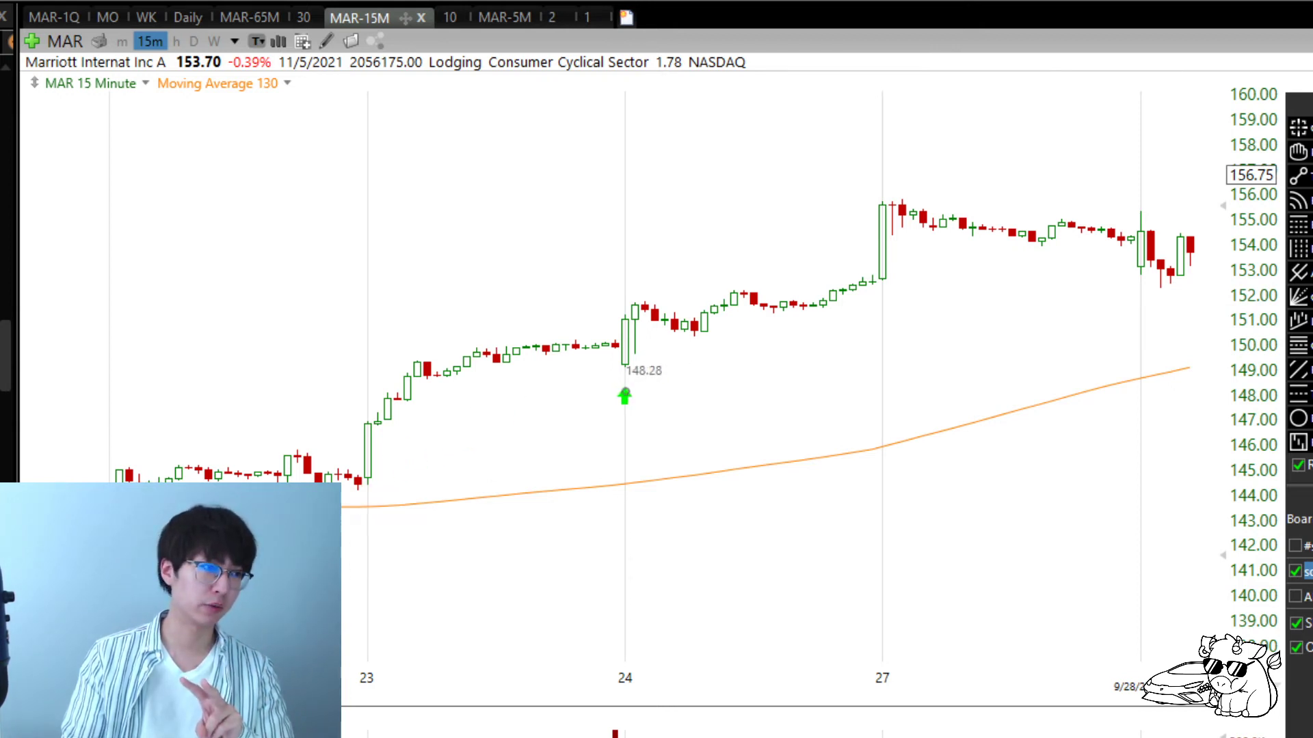
pyautogui.click(387, 522)
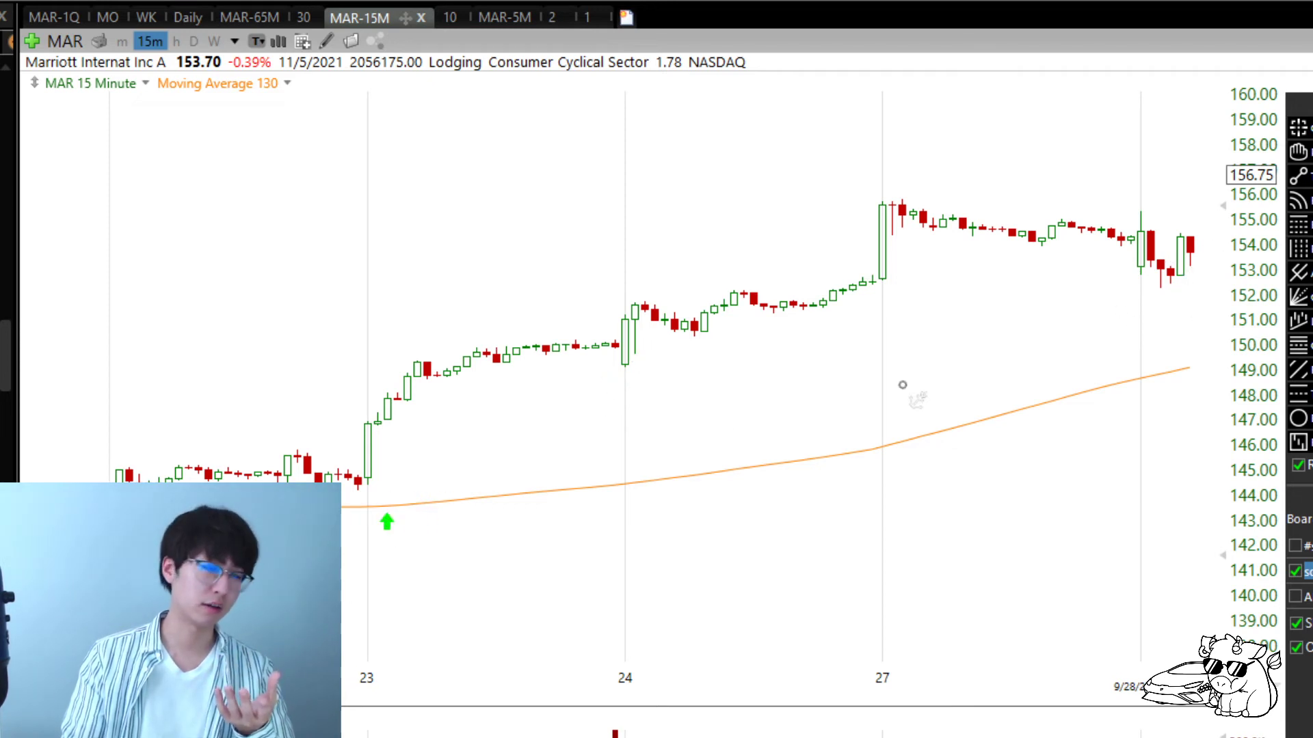
# Step: Anchor a VWAP at the September 23 opening candle and, with repeat drawing off, place an up arrow just below the 10:15 candle
pyautogui.click(368, 449)
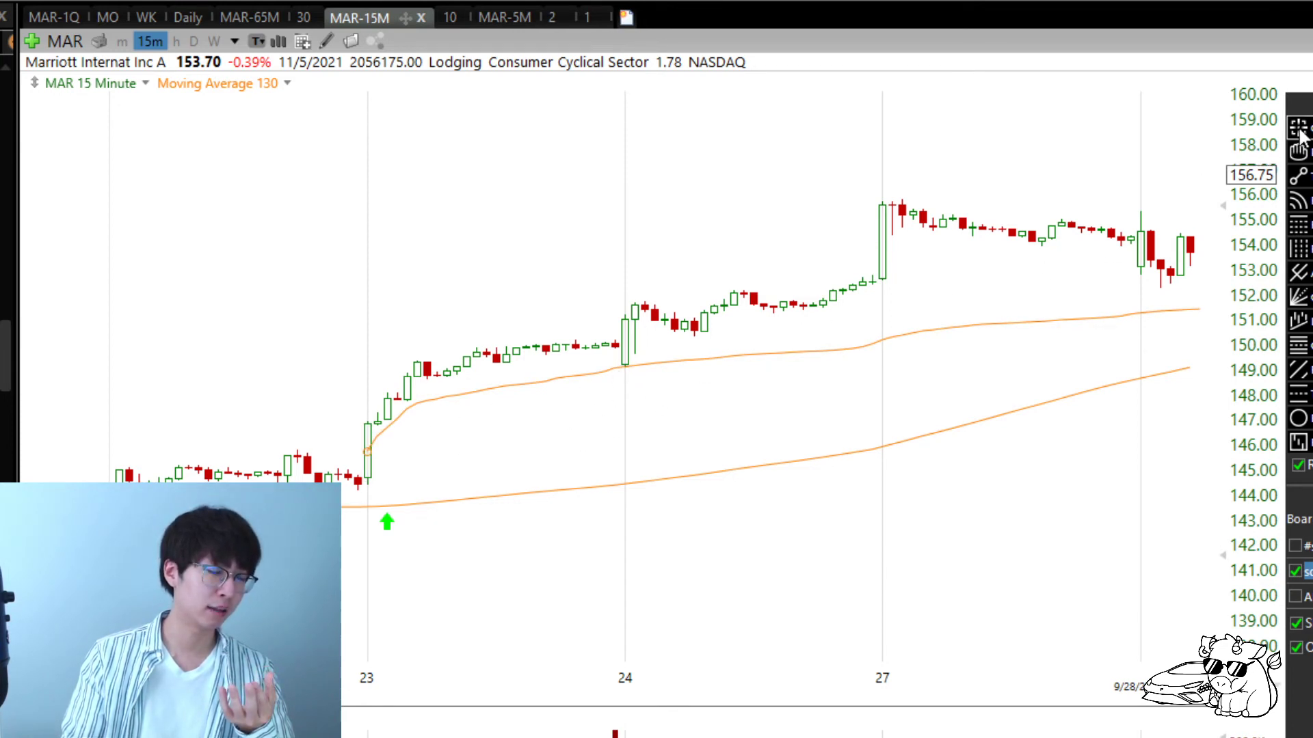
pyautogui.click(1298, 465)
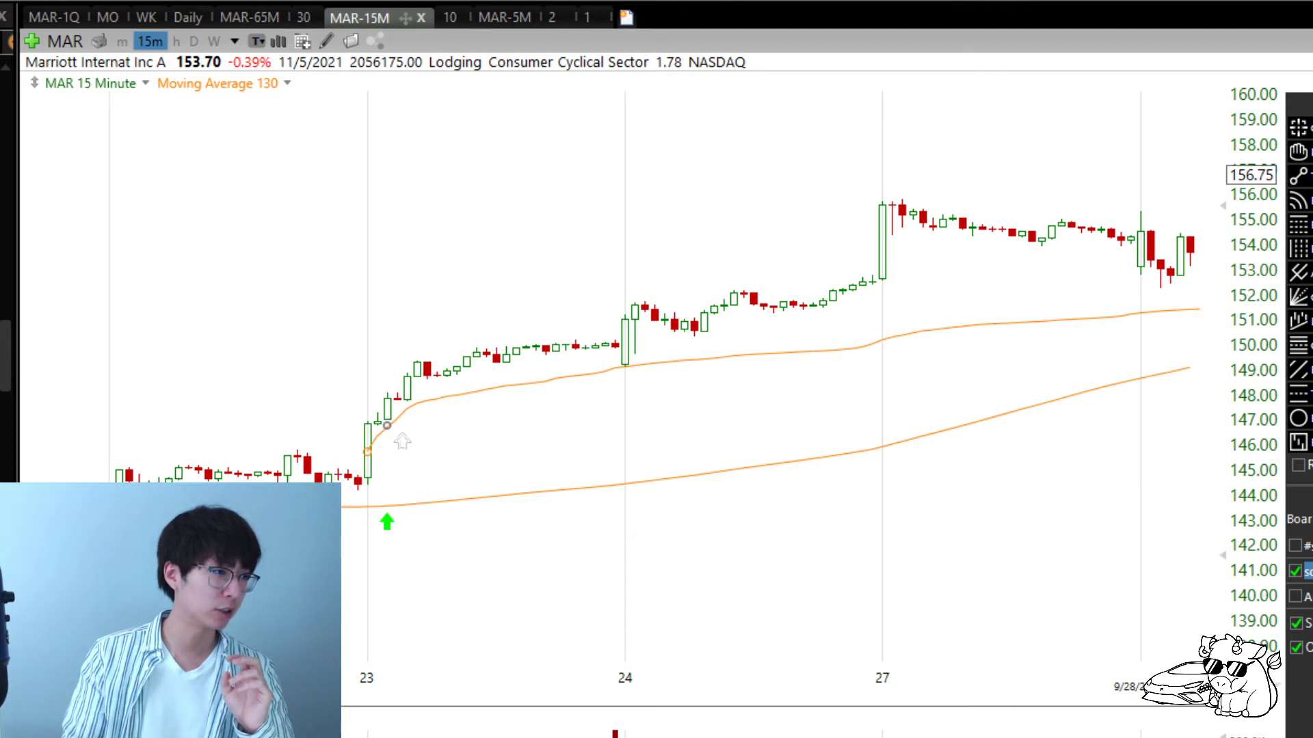
pyautogui.click(387, 427)
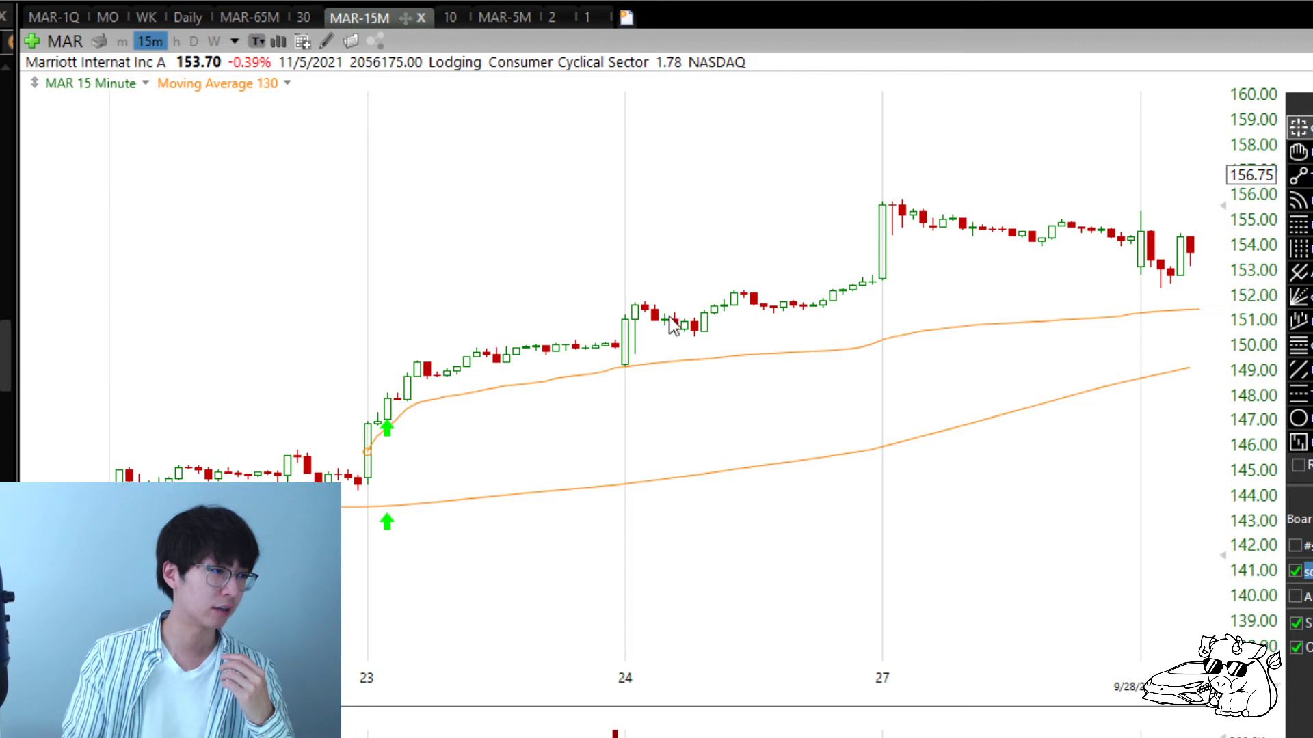
# Step: Examine the September 23 10:15 candle and measure the drop beneath it with the crosshair
pyautogui.moveTo(516, 443); pyautogui.dragTo(387, 456)
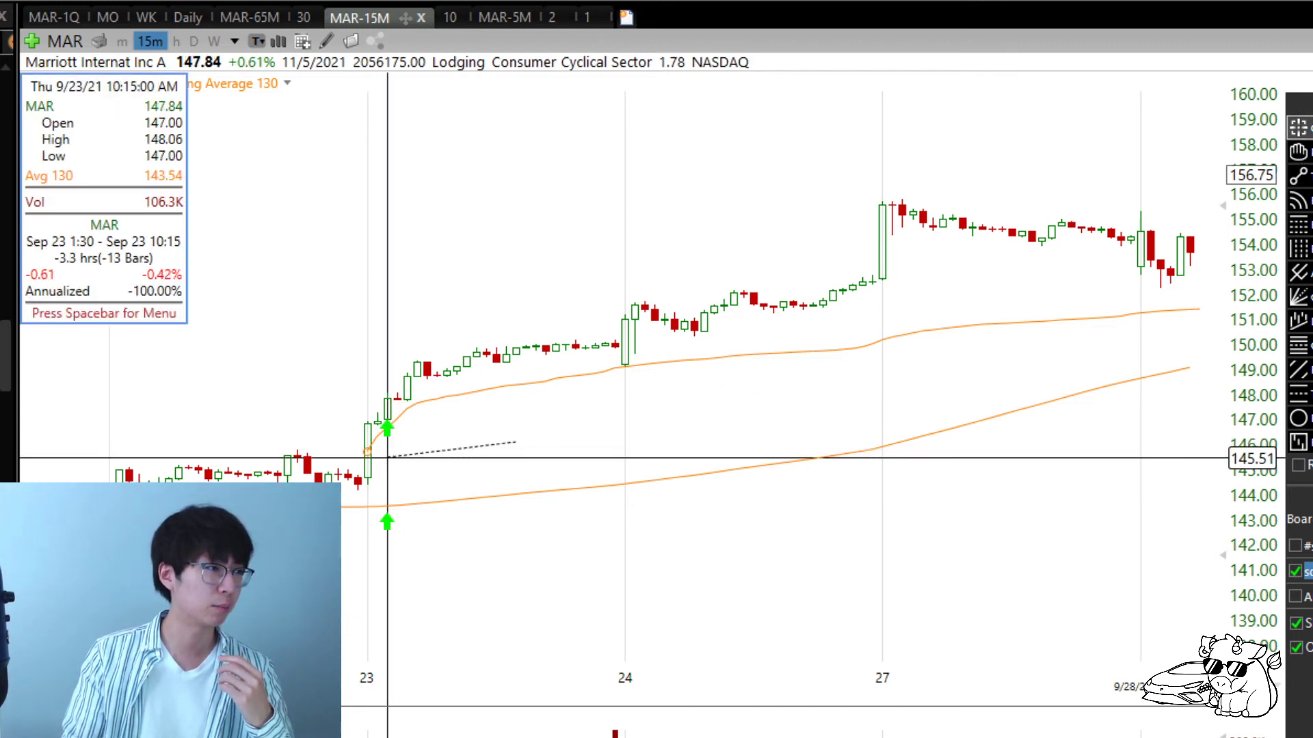
pyautogui.moveTo(387, 457); pyautogui.dragTo(387, 497)
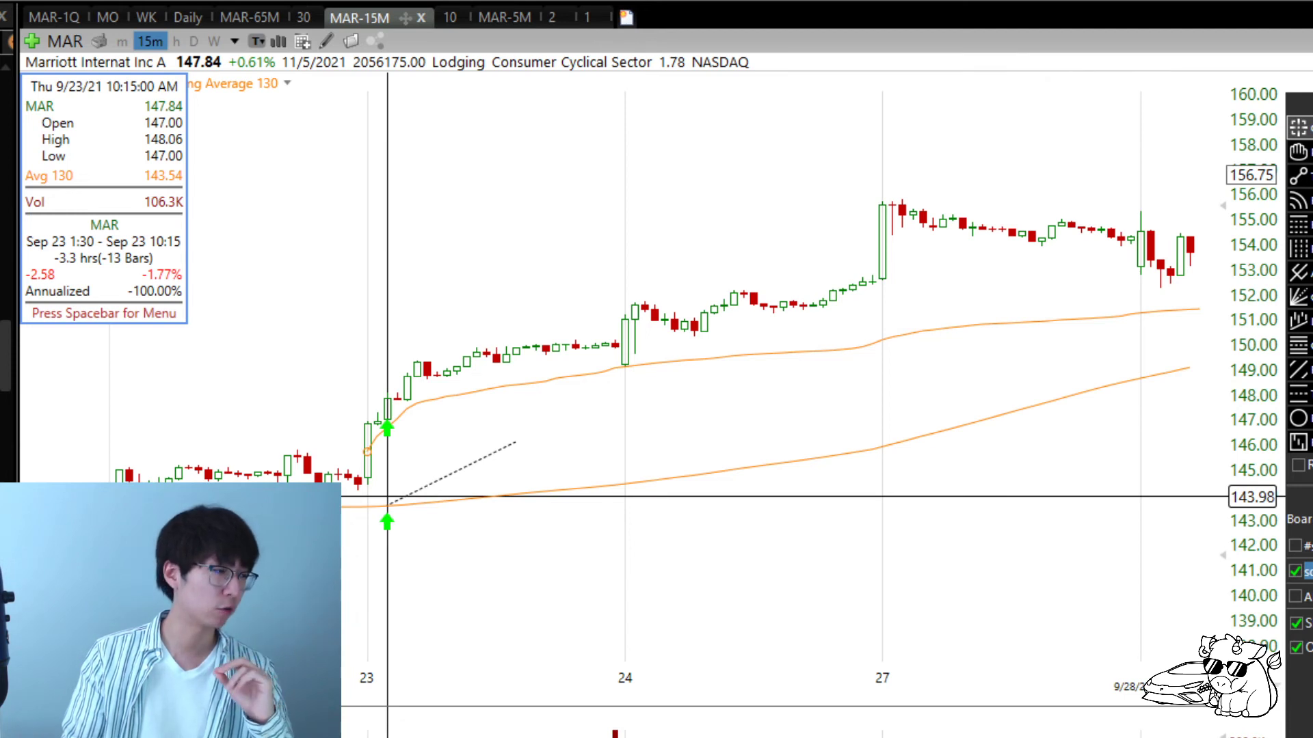
pyautogui.moveTo(387, 497)
pyautogui.mouseDown()
pyautogui.moveTo(297, 511)
pyautogui.moveTo(383, 501)
pyautogui.mouseUp()
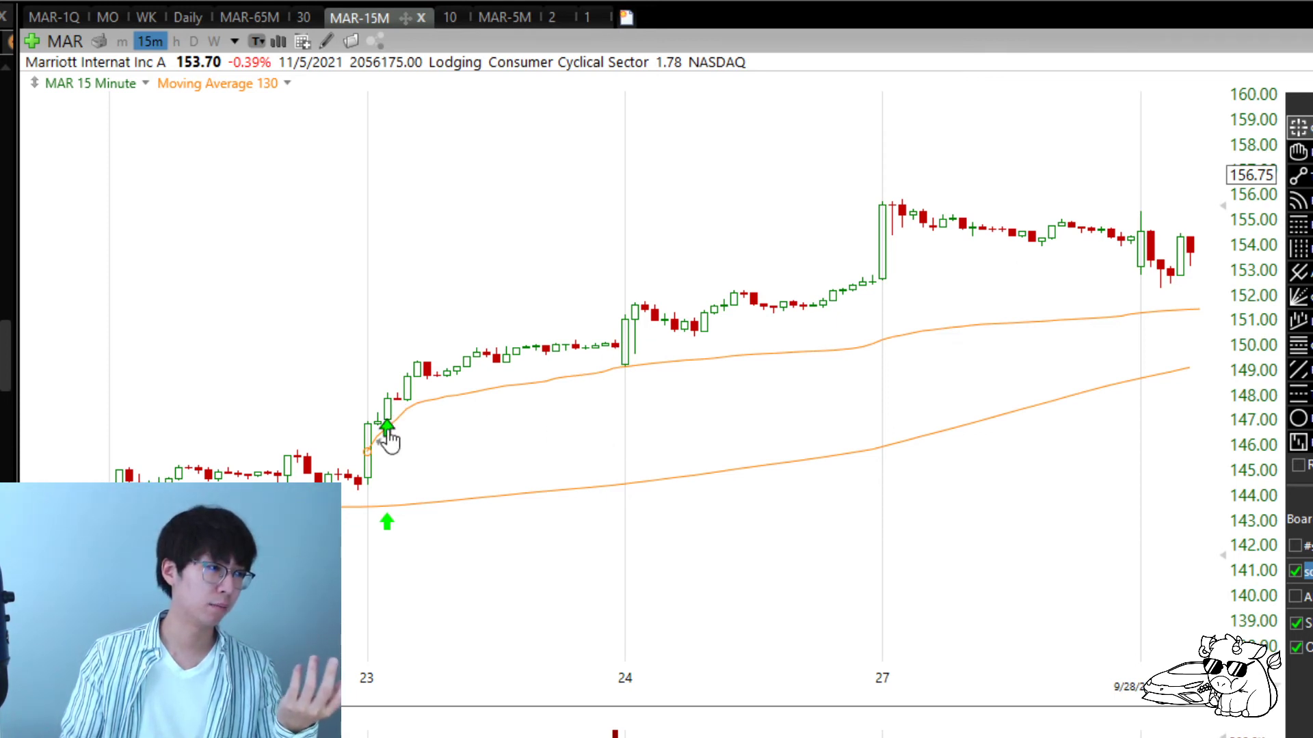
# Step: Move the lower up arrow to just below the September 23 opening candle, at about 144
pyautogui.scroll(-2, 625, 474)
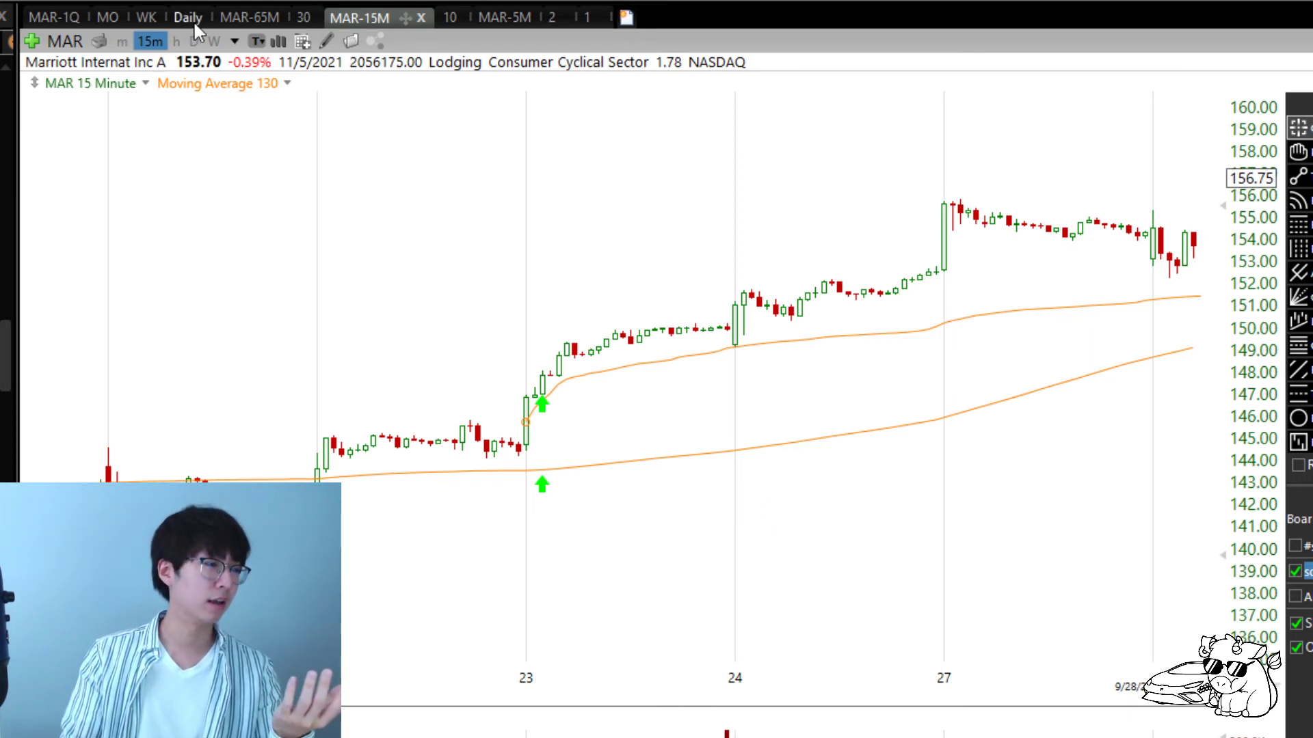
pyautogui.moveTo(704, 333)
pyautogui.mouseDown()
pyautogui.moveTo(727, 325)
pyautogui.moveTo(708, 342)
pyautogui.mouseUp()
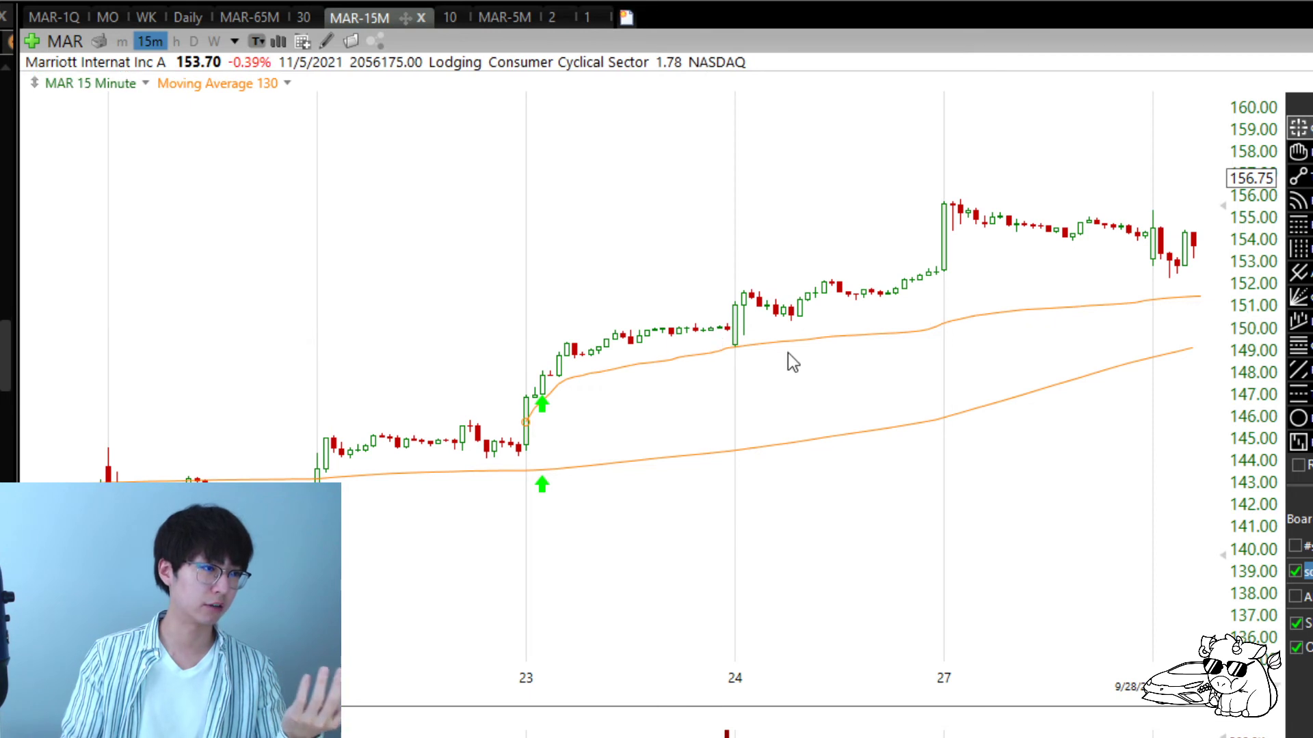
pyautogui.moveTo(547, 480)
pyautogui.mouseDown()
pyautogui.moveTo(507, 474)
pyautogui.moveTo(527, 472)
pyautogui.mouseUp()
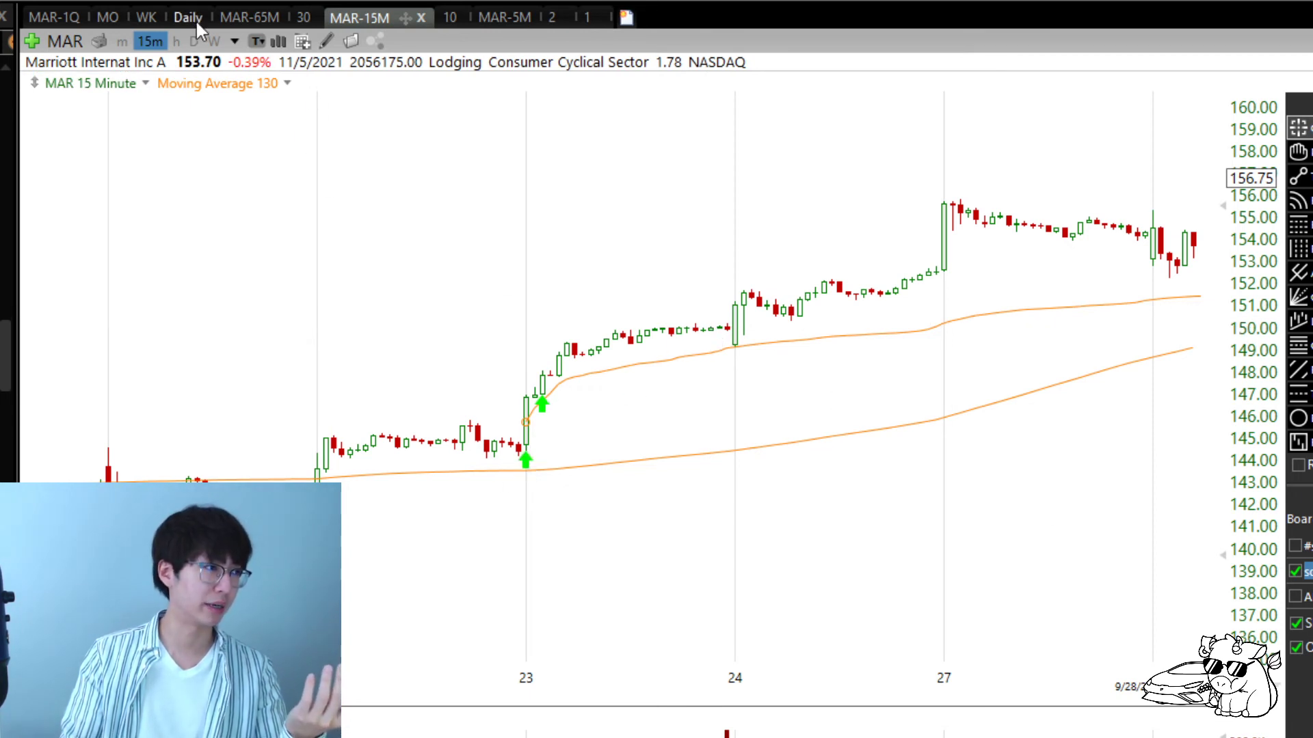
pyautogui.moveTo(732, 294); pyautogui.dragTo(888, 171)
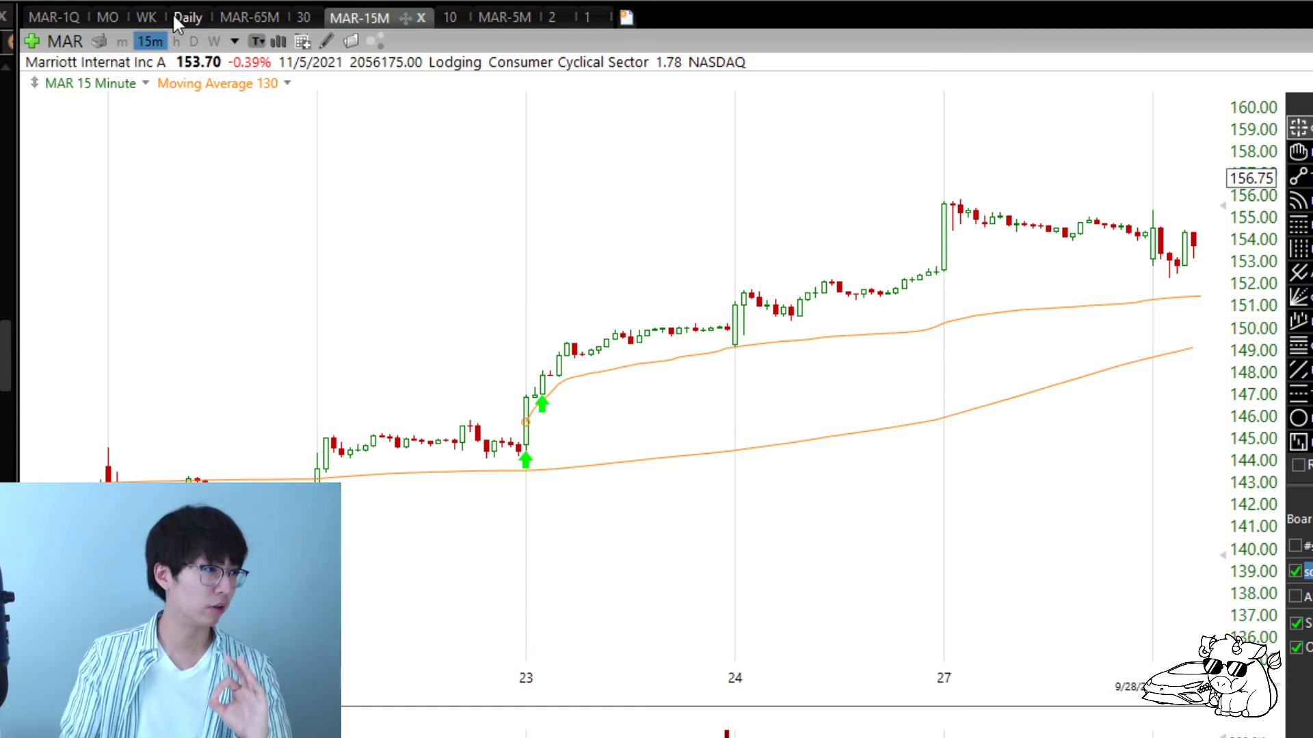
# Step: Place up arrows below the first two September 24 candles at about 149 and below the September 27 opening candle at about 152.5
pyautogui.scroll(-3, 888, 351)
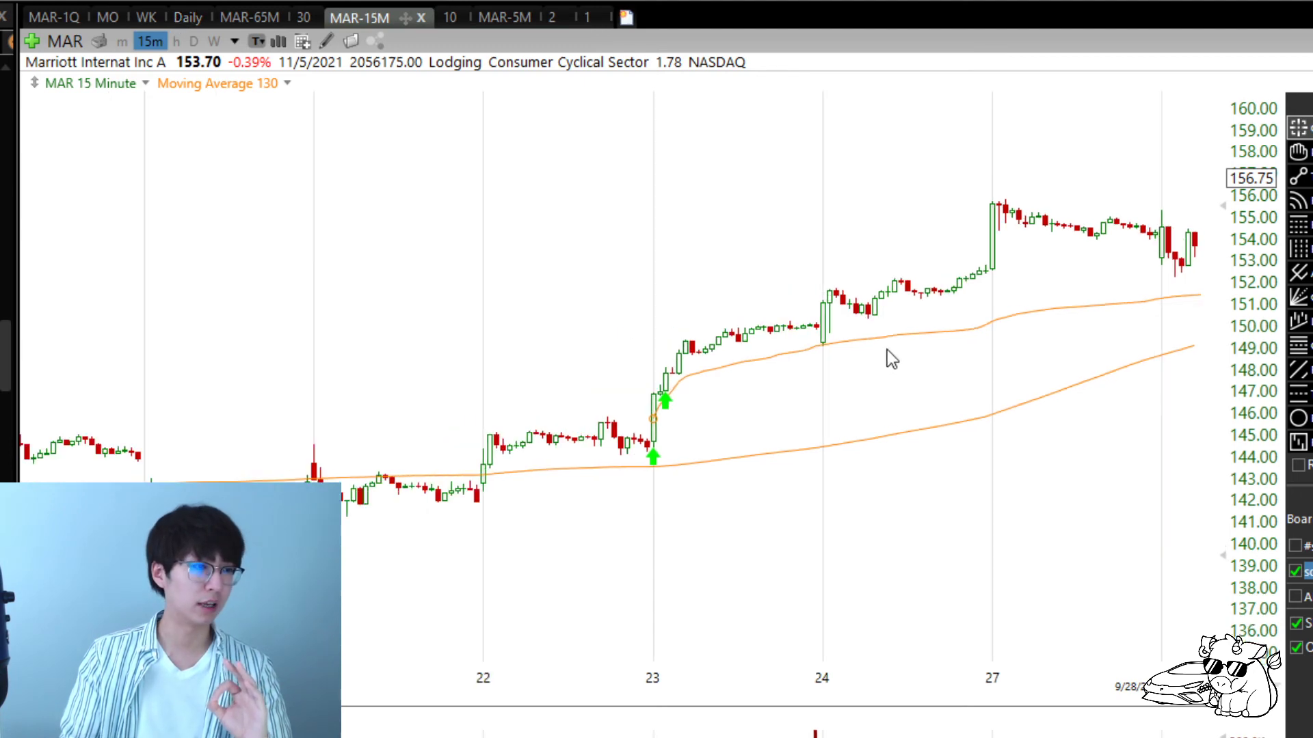
pyautogui.click(1297, 152)
pyautogui.moveTo(1089, 359); pyautogui.dragTo(661, 373)
pyautogui.moveTo(1056, 400); pyautogui.dragTo(916, 398)
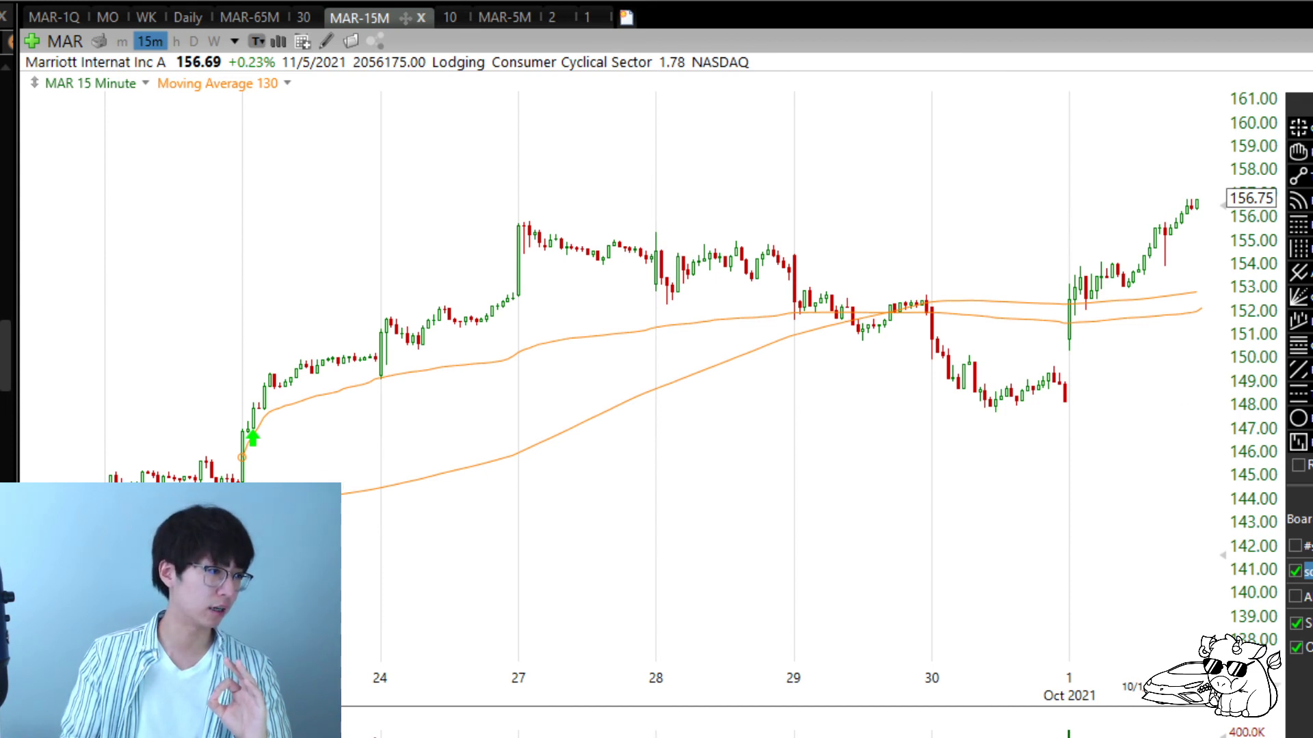
pyautogui.click(381, 379)
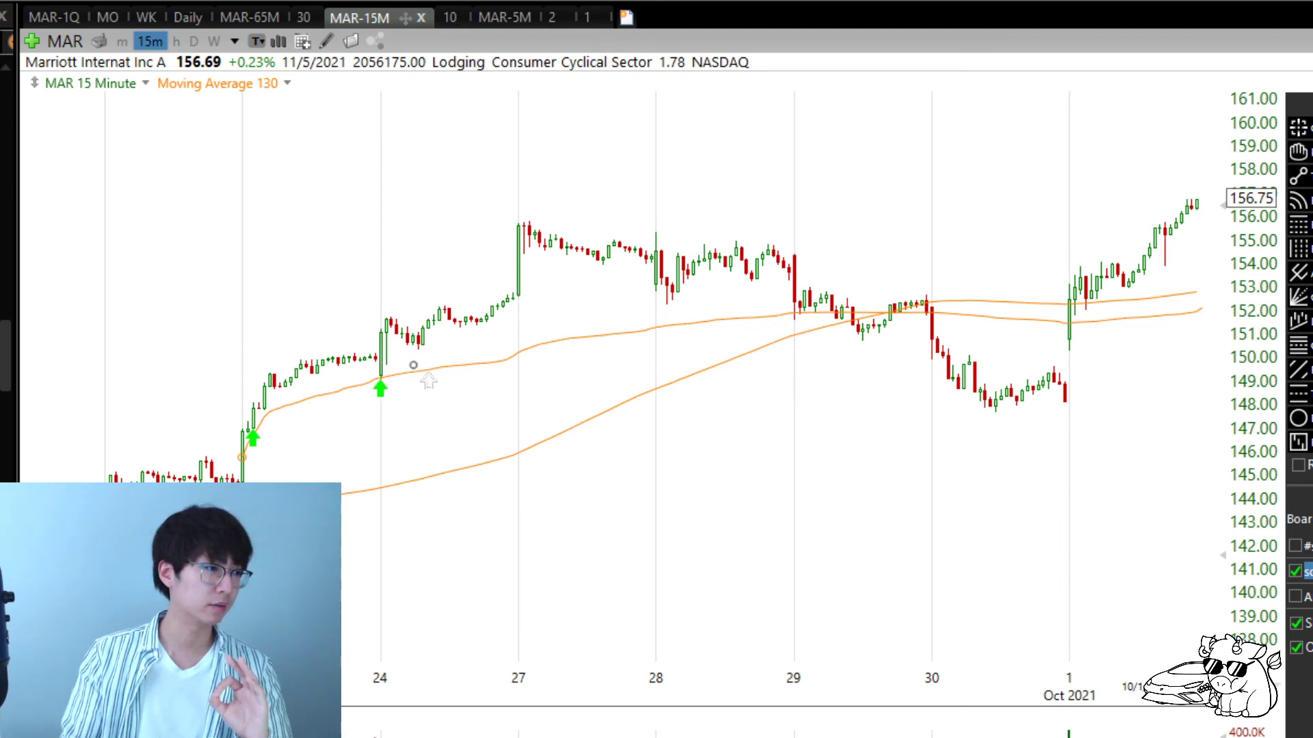
pyautogui.click(387, 372)
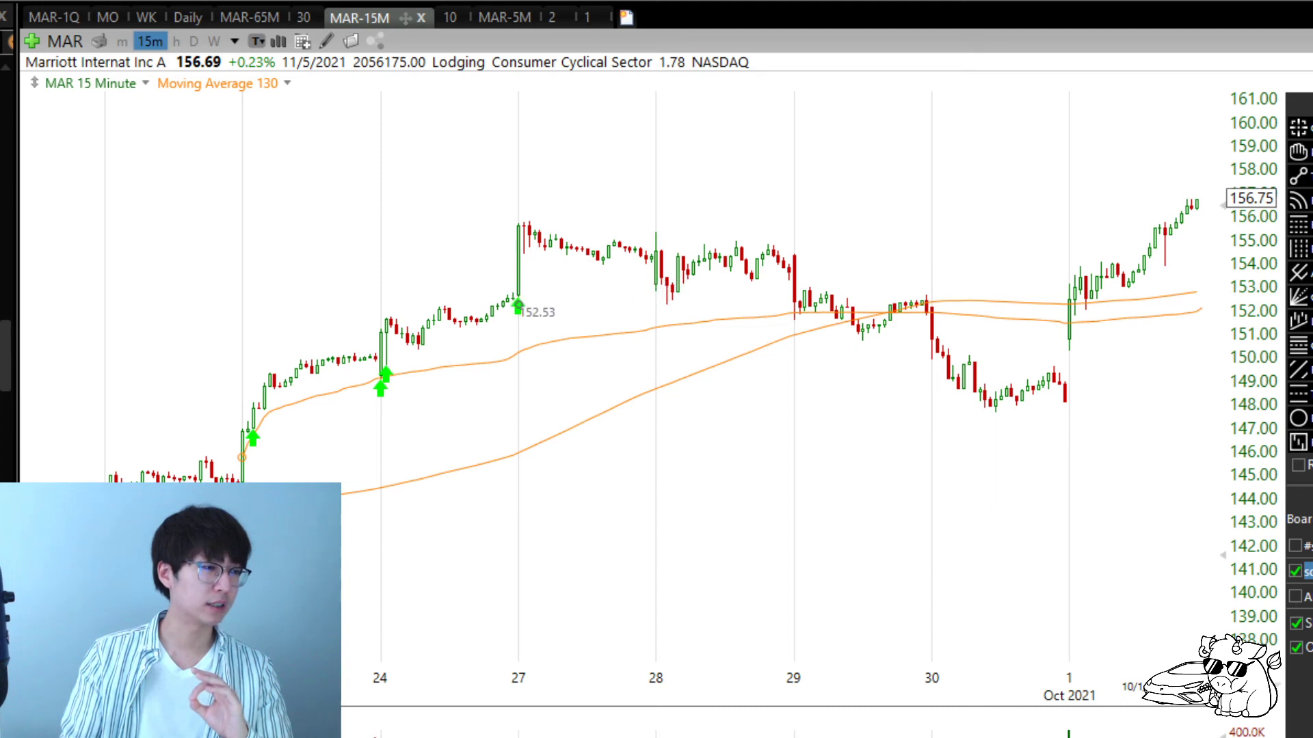
pyautogui.click(518, 304)
# Step: Examine the September 28 price action on the 15-minute chart with the crosshair
pyautogui.scroll(2, 766, 348)
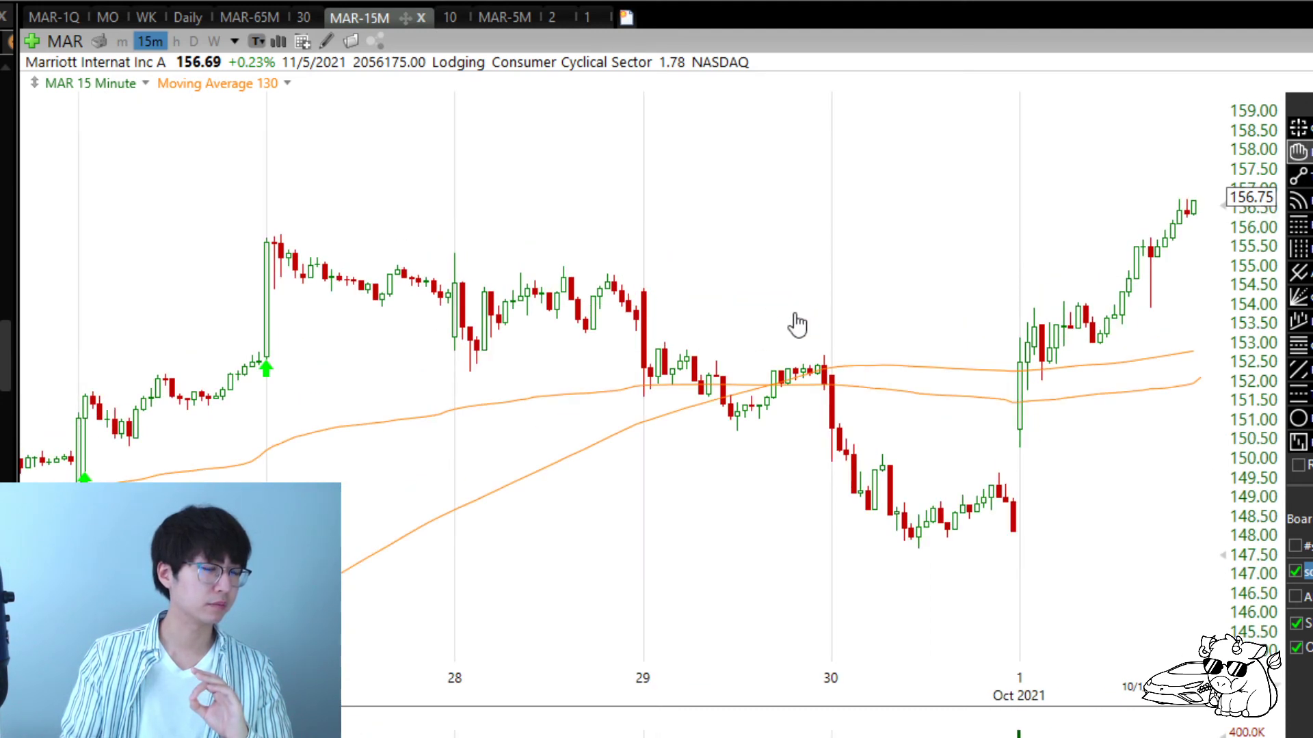
pyautogui.scroll(-1, 794, 326)
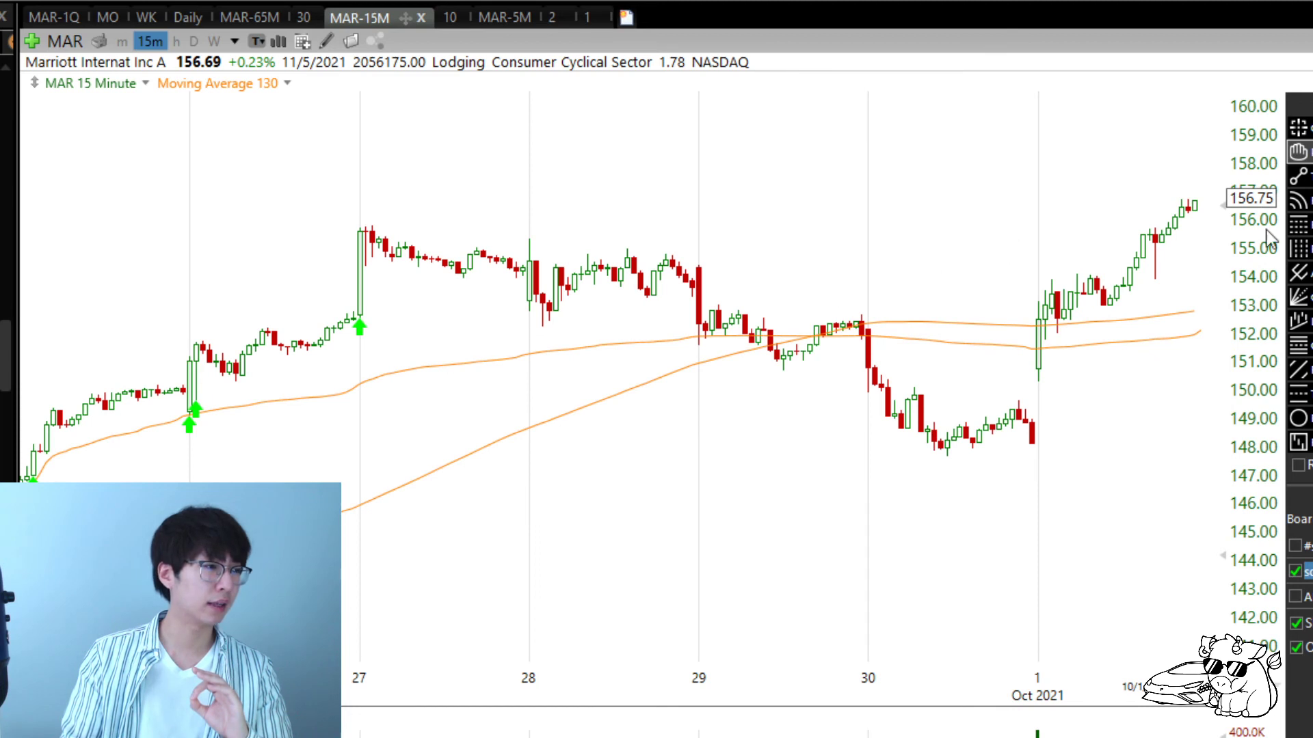
pyautogui.click(1298, 127)
pyautogui.moveTo(561, 204); pyautogui.dragTo(581, 263)
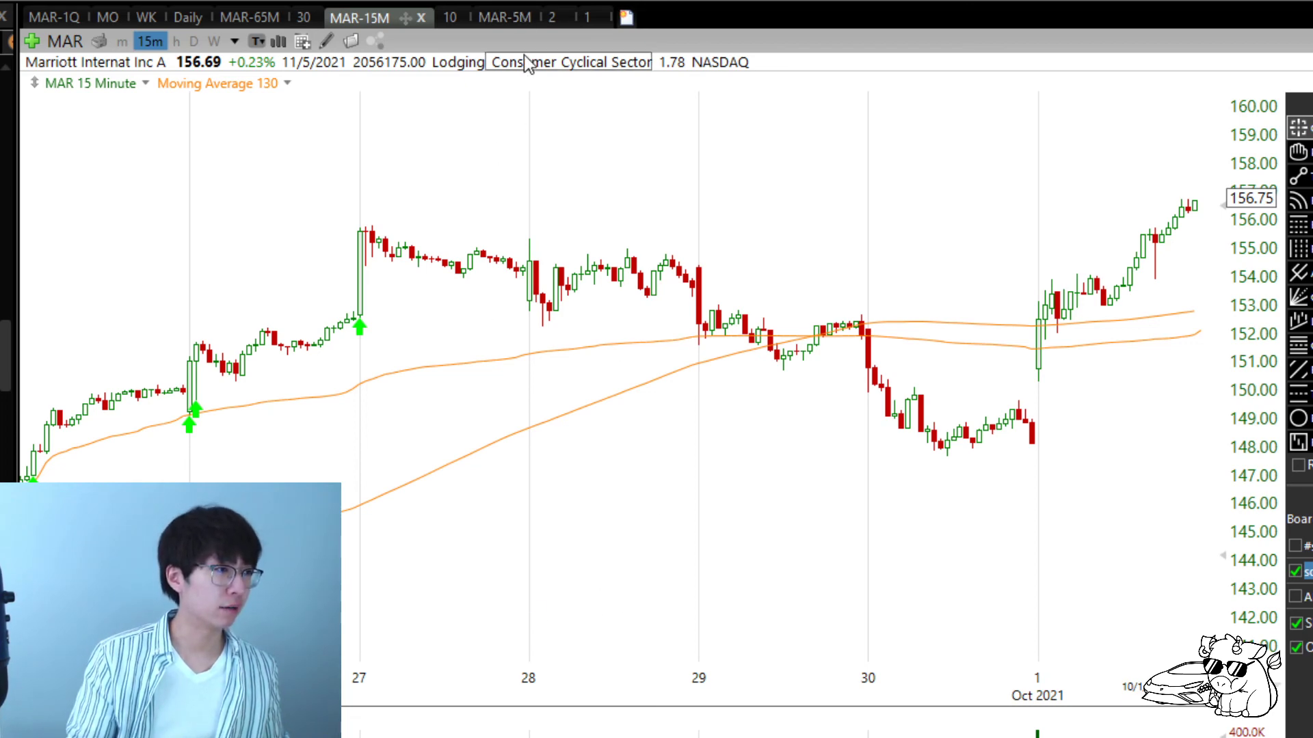
# Step: Examine the MAR 2-minute chart back to the September 30 session
pyautogui.click(518, 15)
pyautogui.click(551, 17)
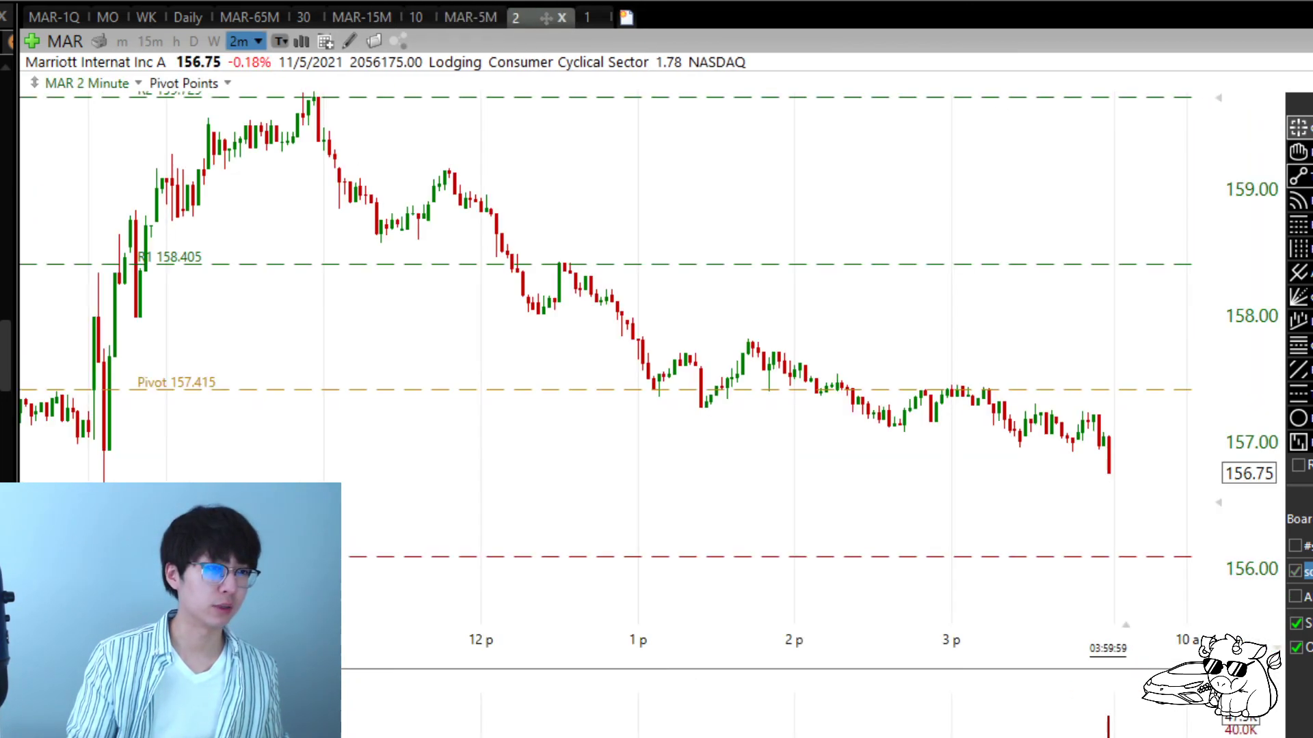
pyautogui.scroll(10, 517, 456)
pyautogui.scroll(15, 540, 472)
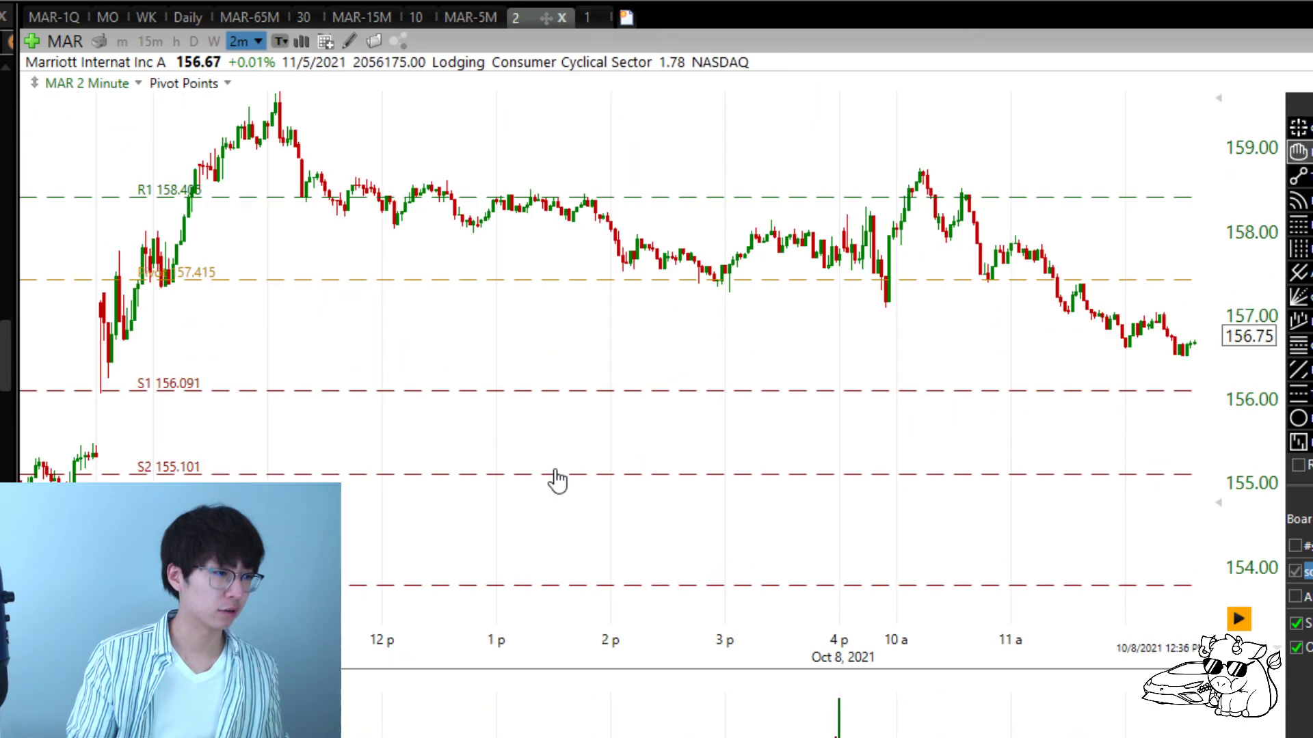
pyautogui.scroll(15, 991, 513)
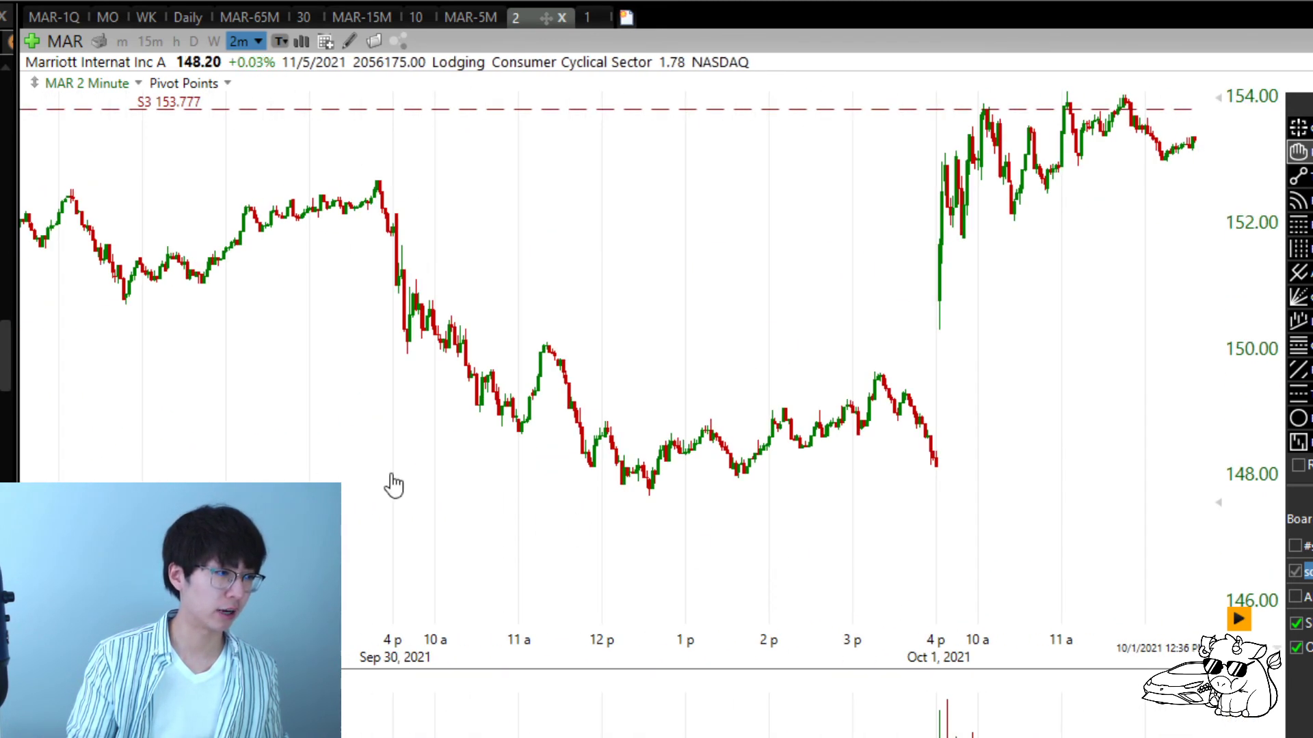
# Step: On the 5-minute chart, place an up arrow just below the September 27 opening candle and examine that candle with the crosshair
pyautogui.click(469, 17)
pyautogui.scroll(20, 410, 404)
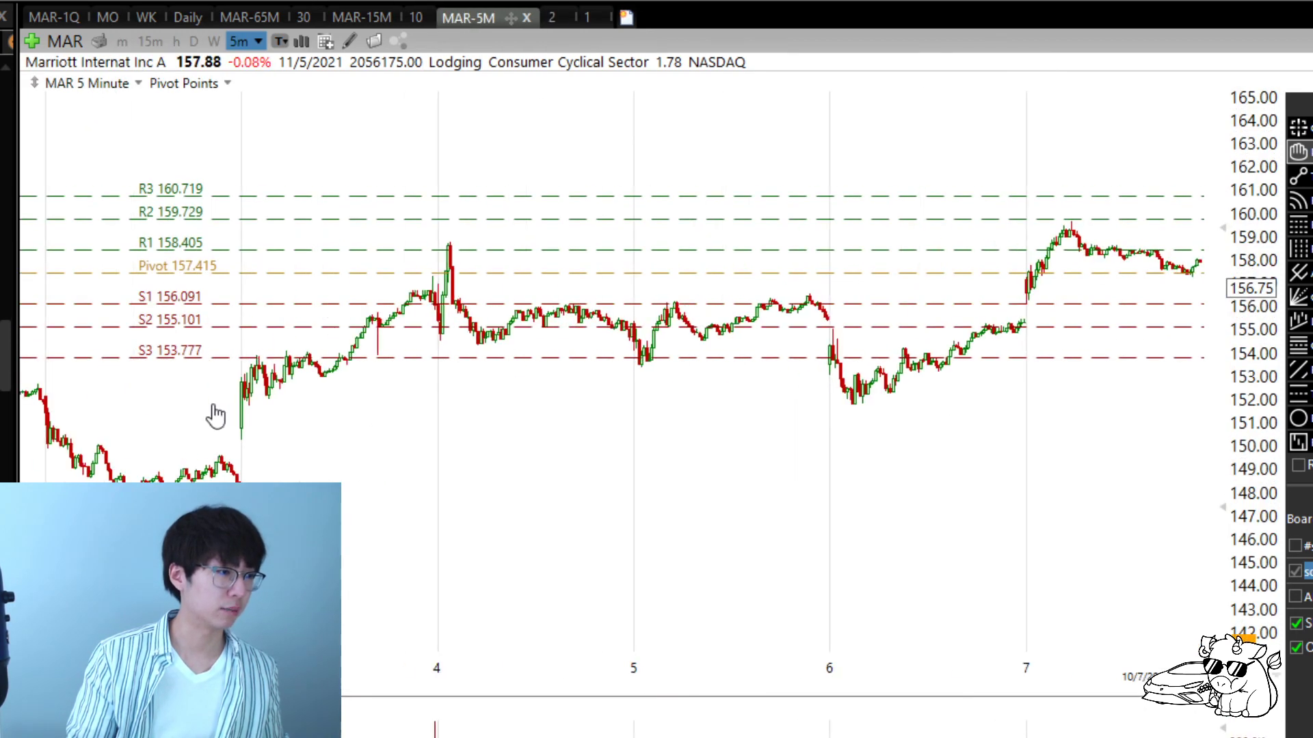
pyautogui.scroll(10, 771, 480)
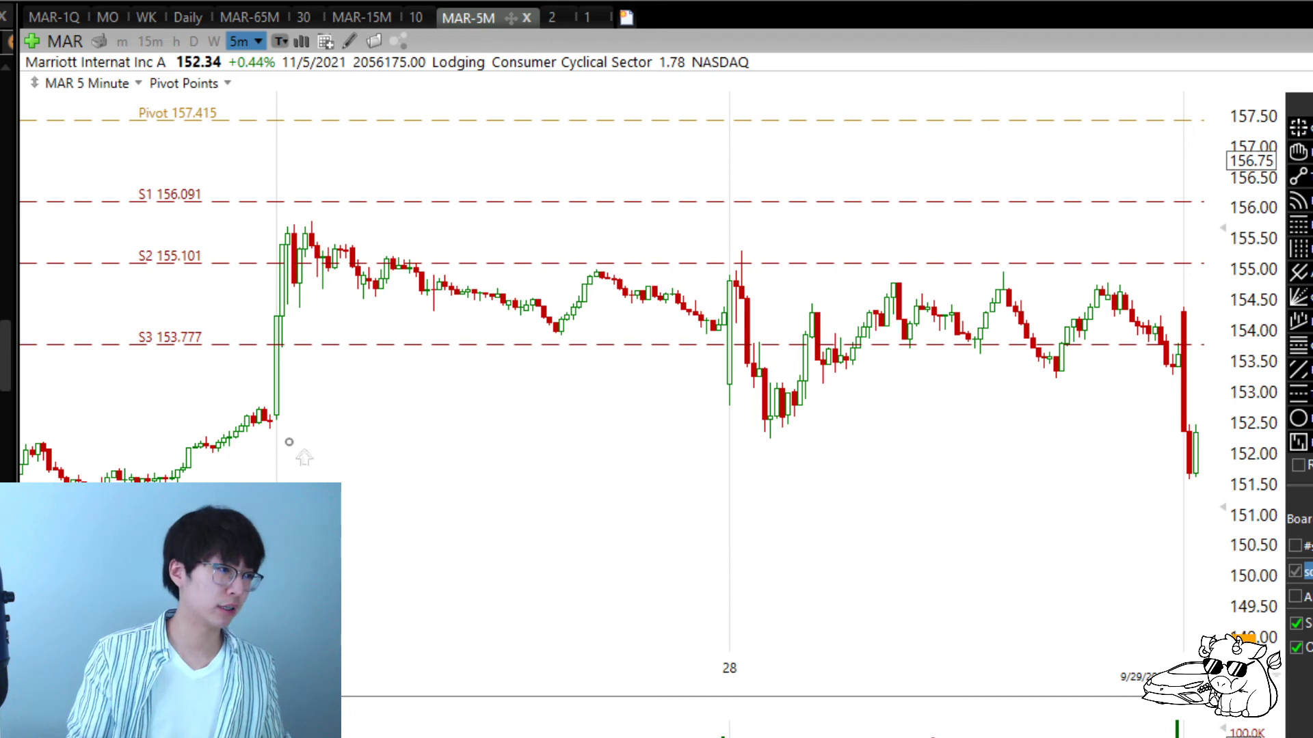
pyautogui.click(281, 432)
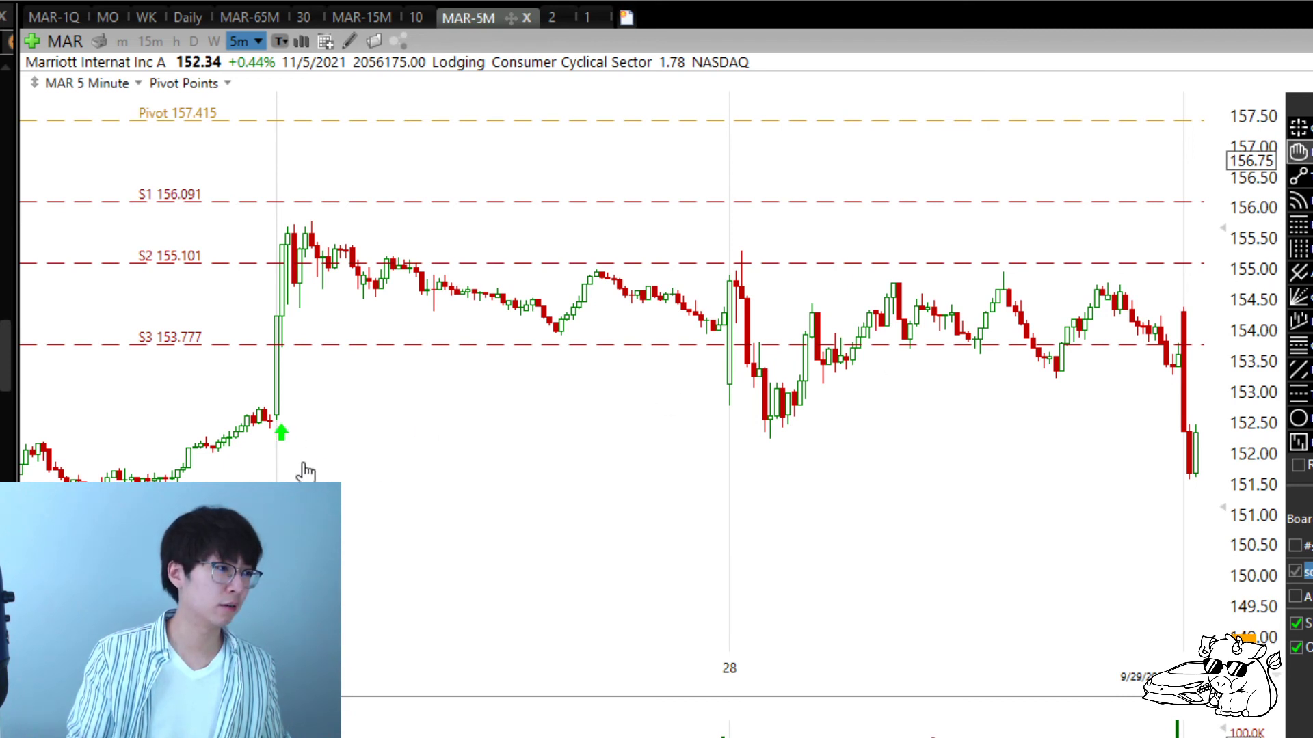
pyautogui.moveTo(264, 477); pyautogui.dragTo(276, 471)
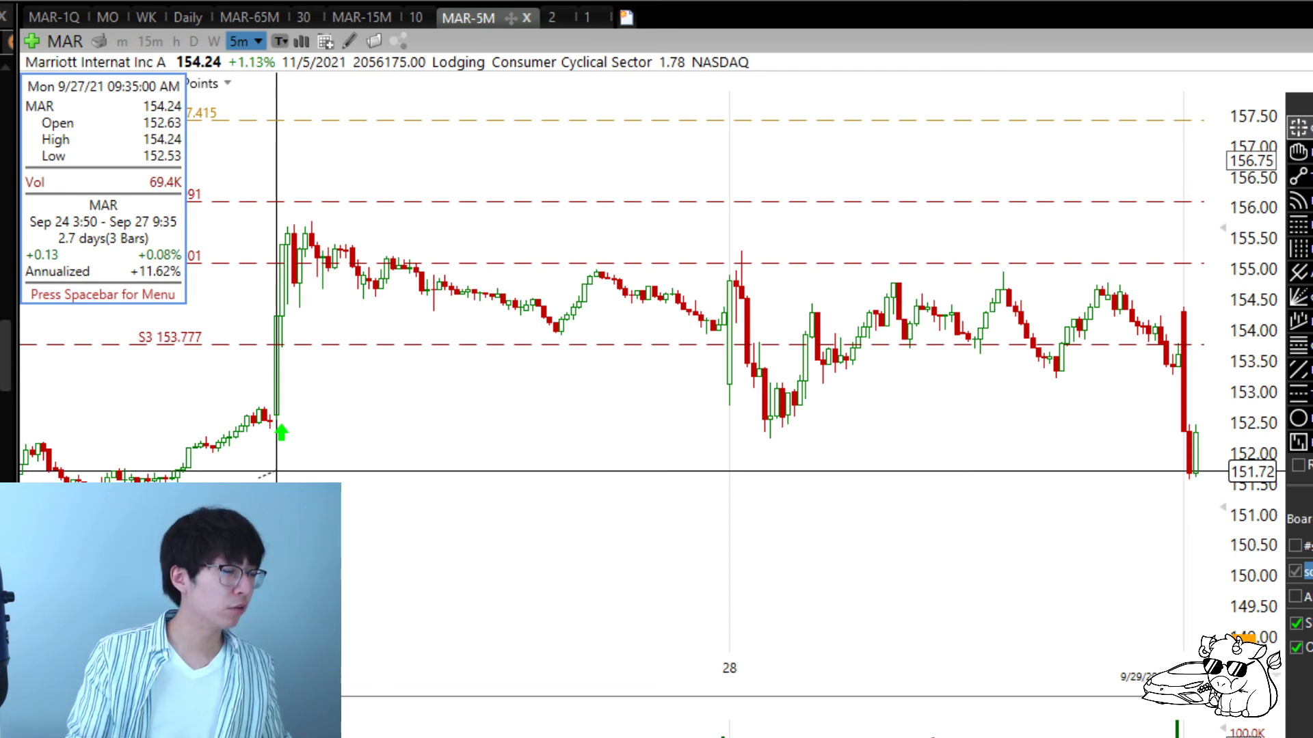
# Step: Move the up arrow to just below the September 28 opening candle at about 152.7 and examine that candle with the crosshair
pyautogui.moveTo(276, 471); pyautogui.dragTo(276, 471)
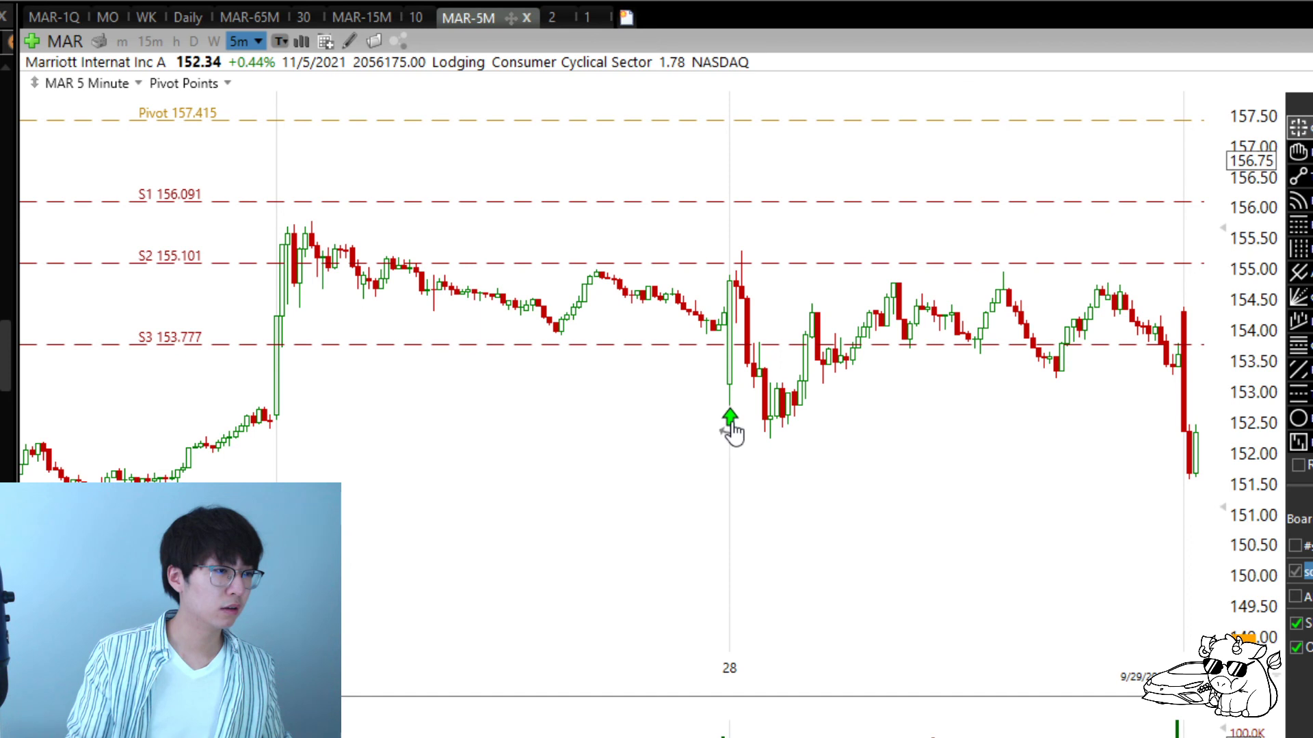
pyautogui.moveTo(730, 463); pyautogui.dragTo(729, 463)
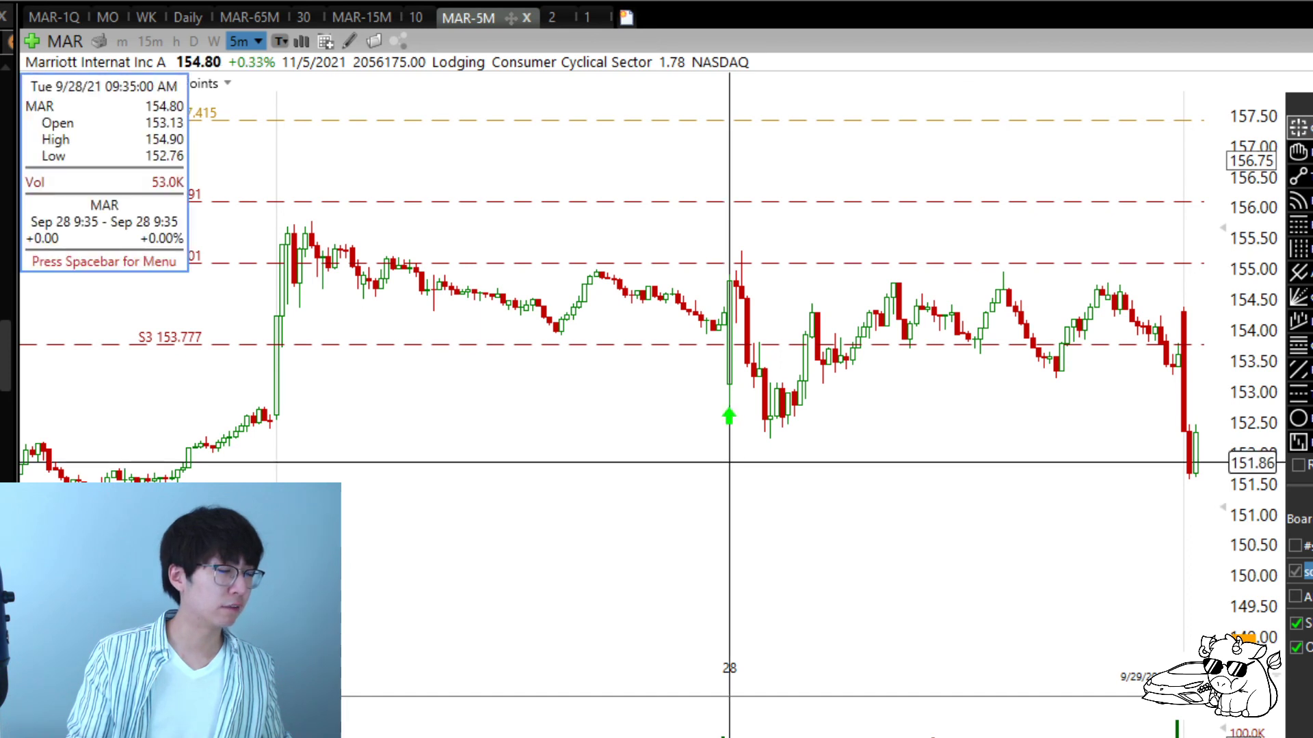
pyautogui.moveTo(729, 463); pyautogui.dragTo(729, 463)
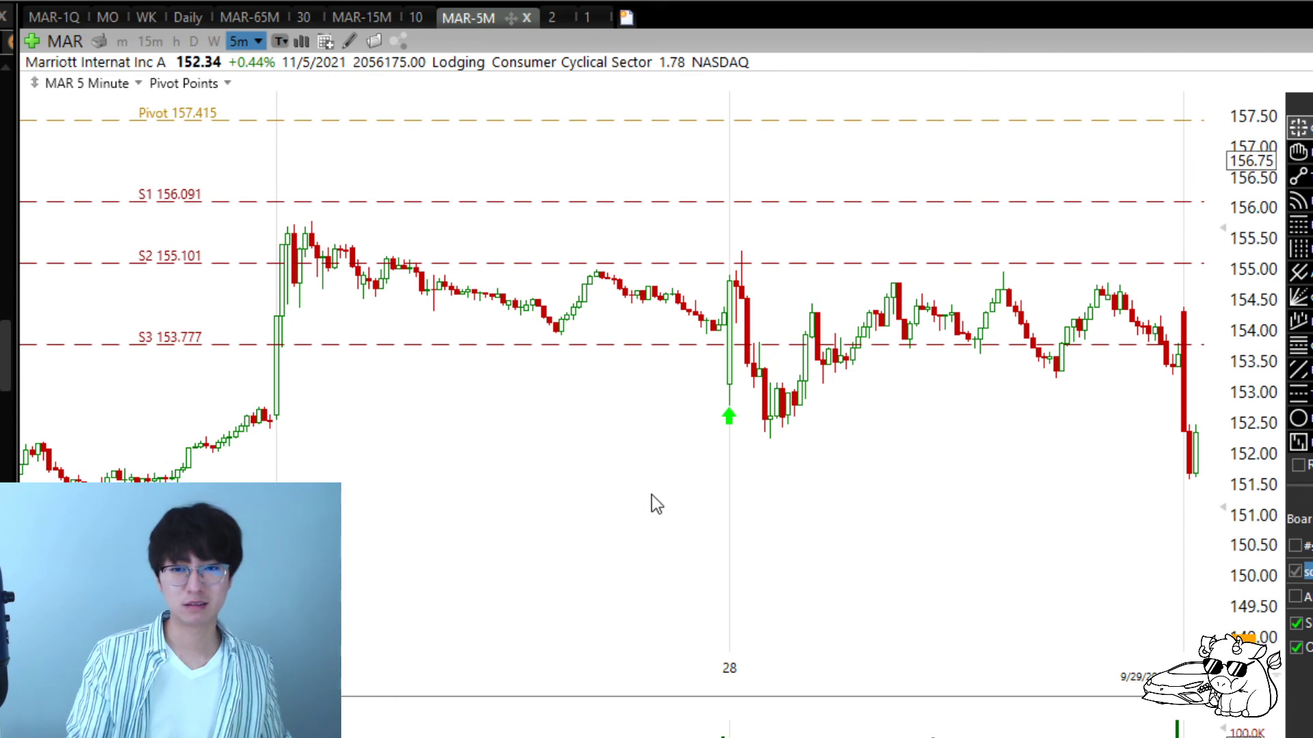
pyautogui.scroll(-3, 877, 362)
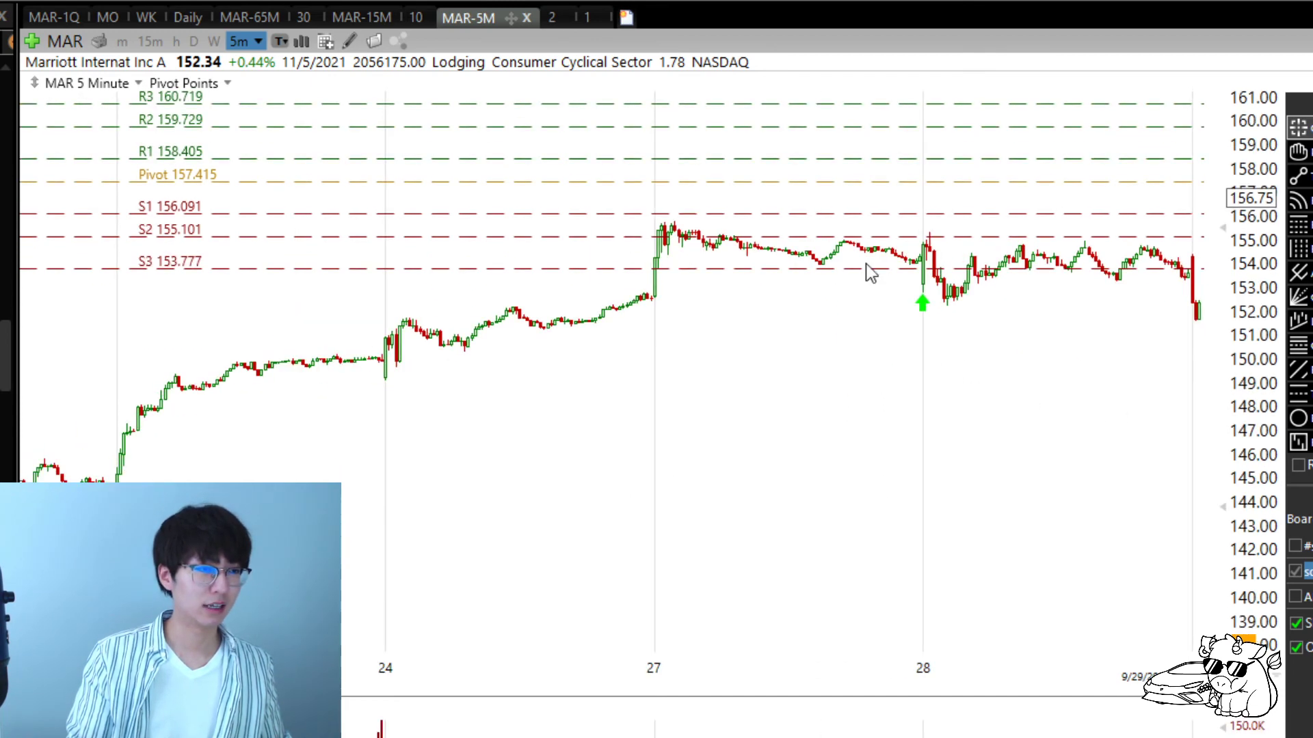
pyautogui.moveTo(926, 419); pyautogui.dragTo(926, 419)
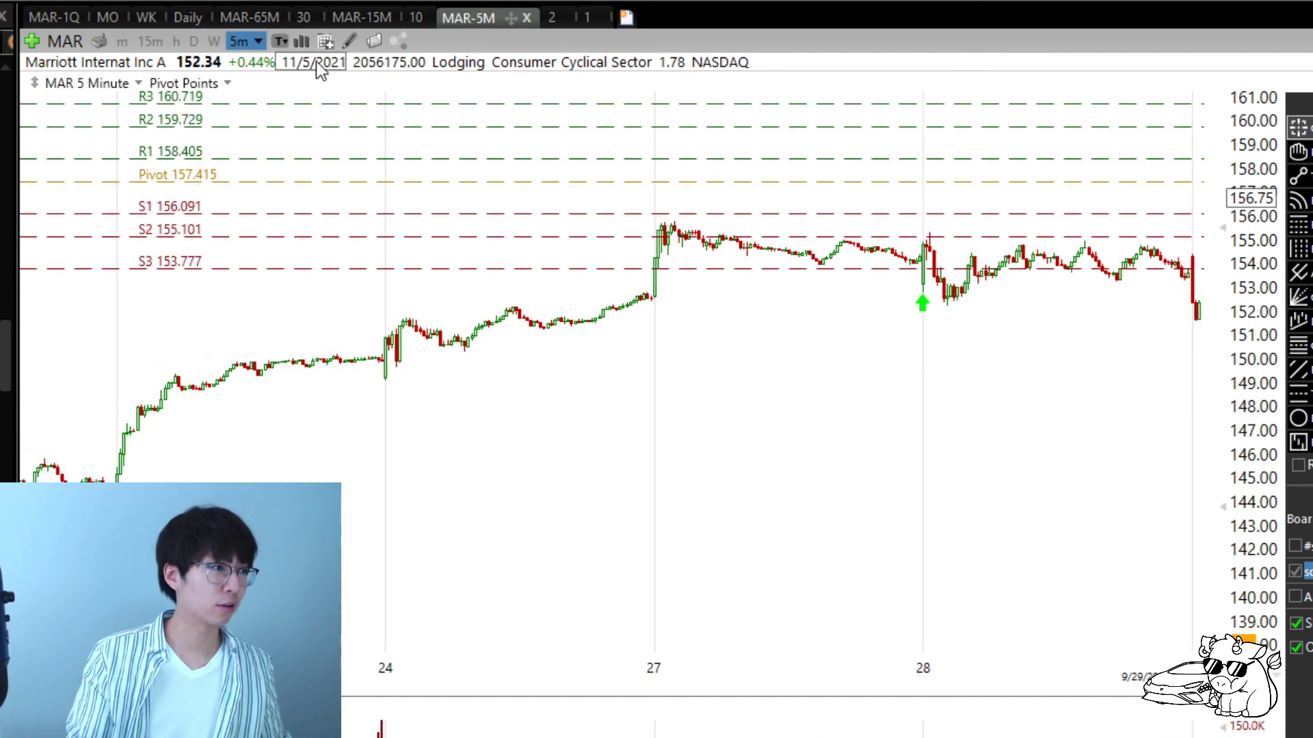
# Step: On the daily chart, remove the breakout rectangle and place an up arrow just below the September 28 candle at about 152
pyautogui.click(205, 15)
pyautogui.scroll(3, 1056, 244)
pyautogui.moveTo(1053, 205); pyautogui.dragTo(885, 206)
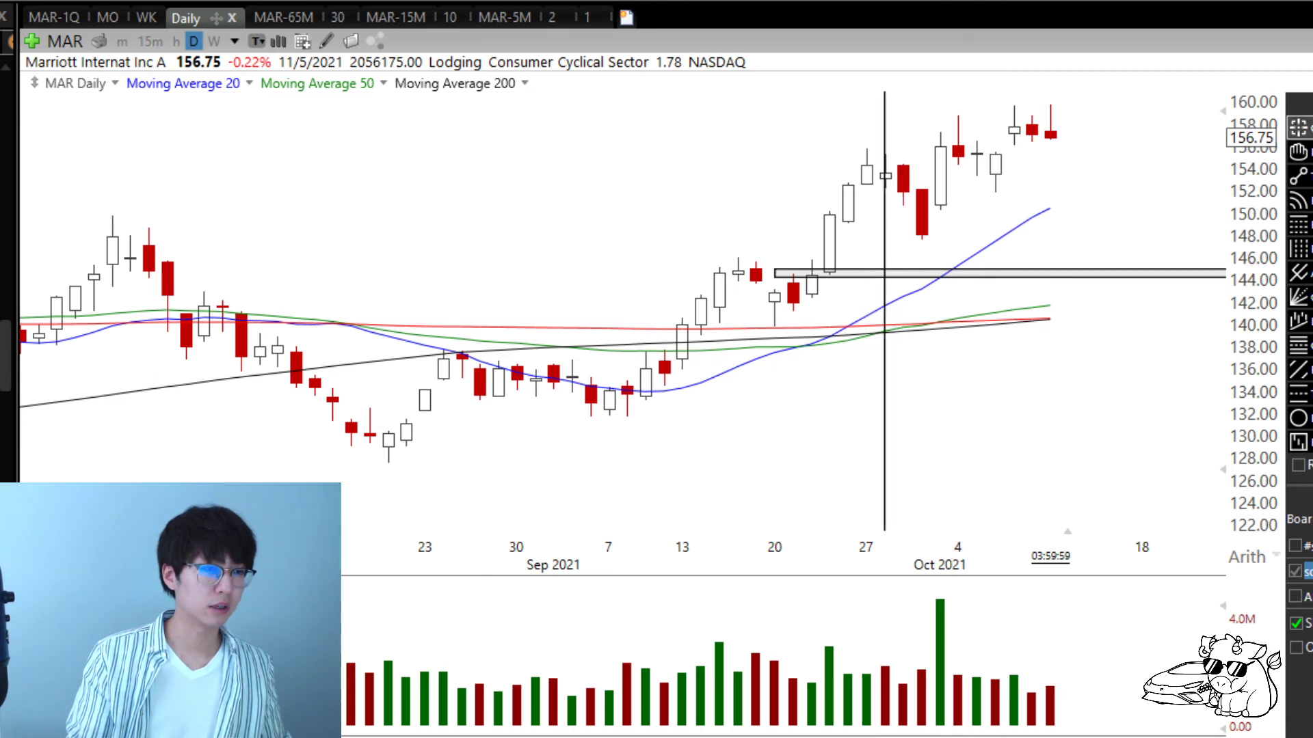
pyautogui.press('Escape')
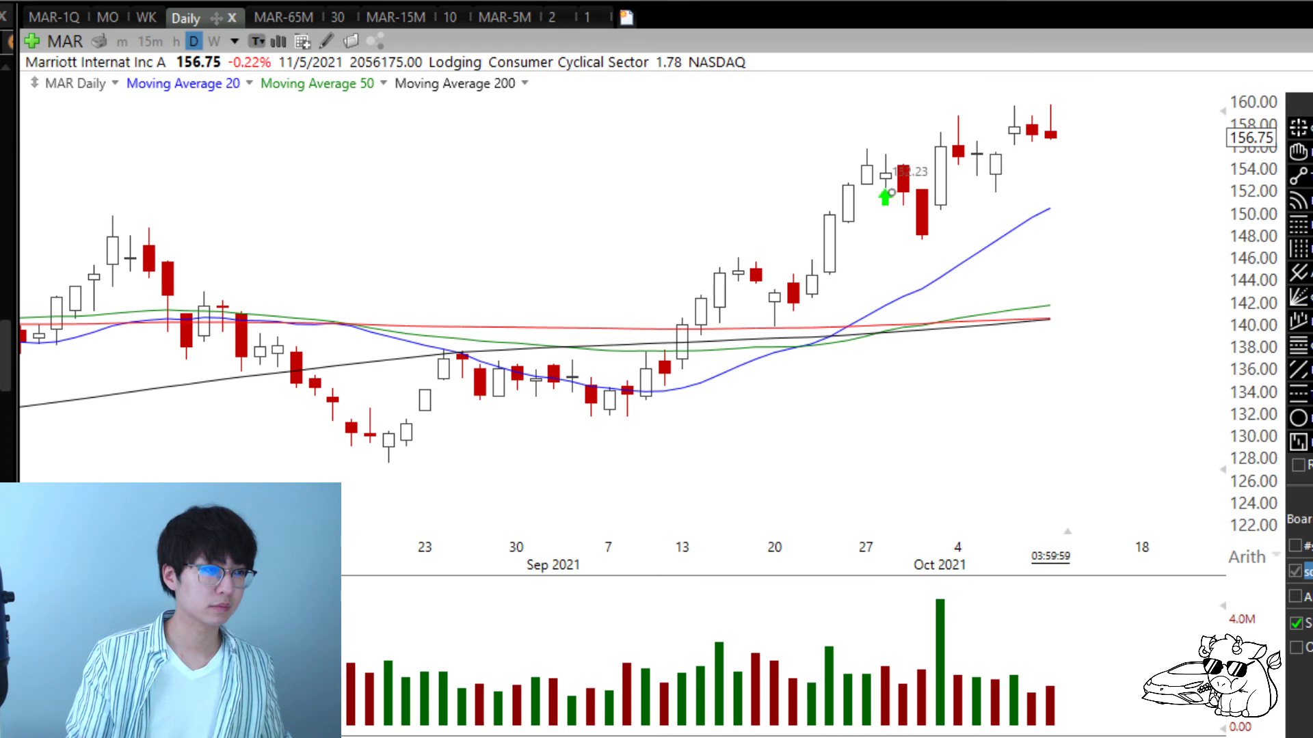
pyautogui.scroll(-5, 890, 193)
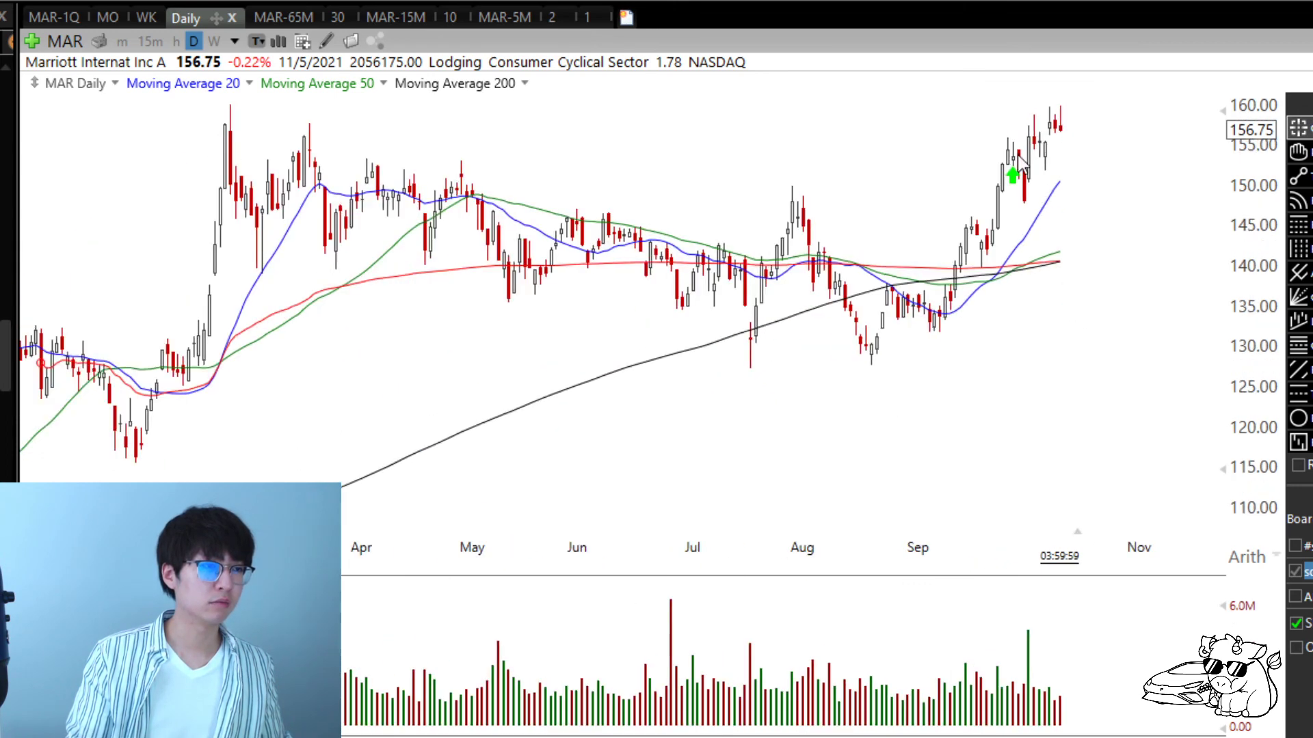
pyautogui.moveTo(1061, 113); pyautogui.dragTo(1067, 157)
pyautogui.scroll(5, 1055, 182)
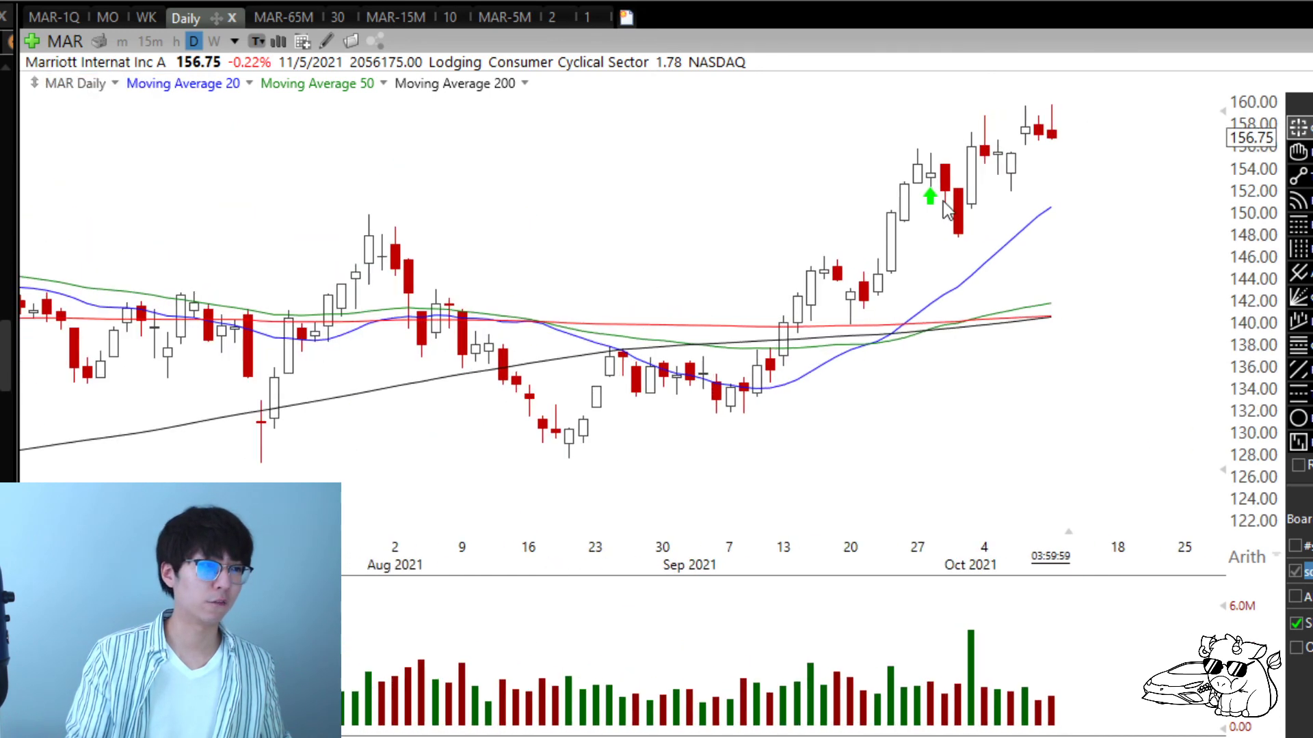
# Step: Delete the up arrow below the September 28 candle from the daily chart
pyautogui.scroll(2, 947, 208)
pyautogui.moveTo(903, 176)
pyautogui.mouseDown()
pyautogui.moveTo(967, 352)
pyautogui.moveTo(991, 517)
pyautogui.mouseUp()
pyautogui.scroll(-2, 1059, 474)
pyautogui.press('Delete')
# Step: Examine MAR's daily price action from early 2021 through October against its moving averages
pyautogui.scroll(-5, 1014, 431)
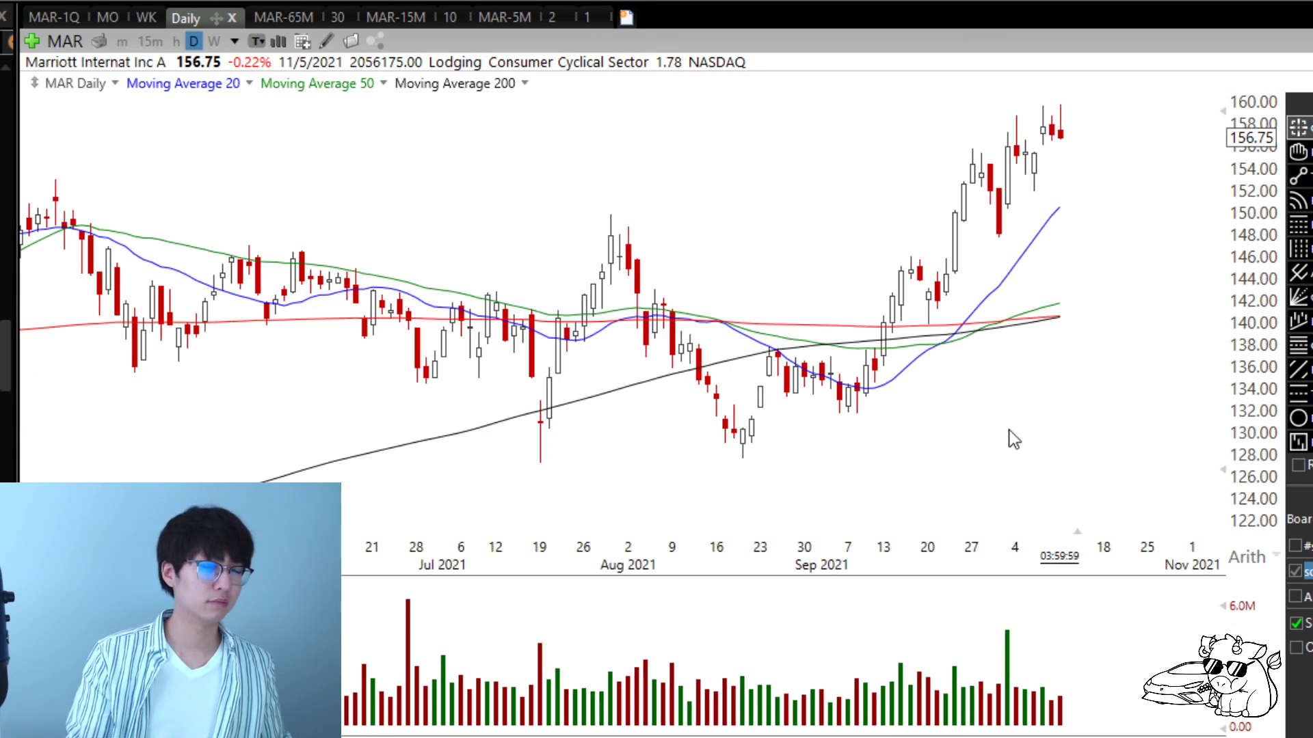
pyautogui.scroll(4, 923, 386)
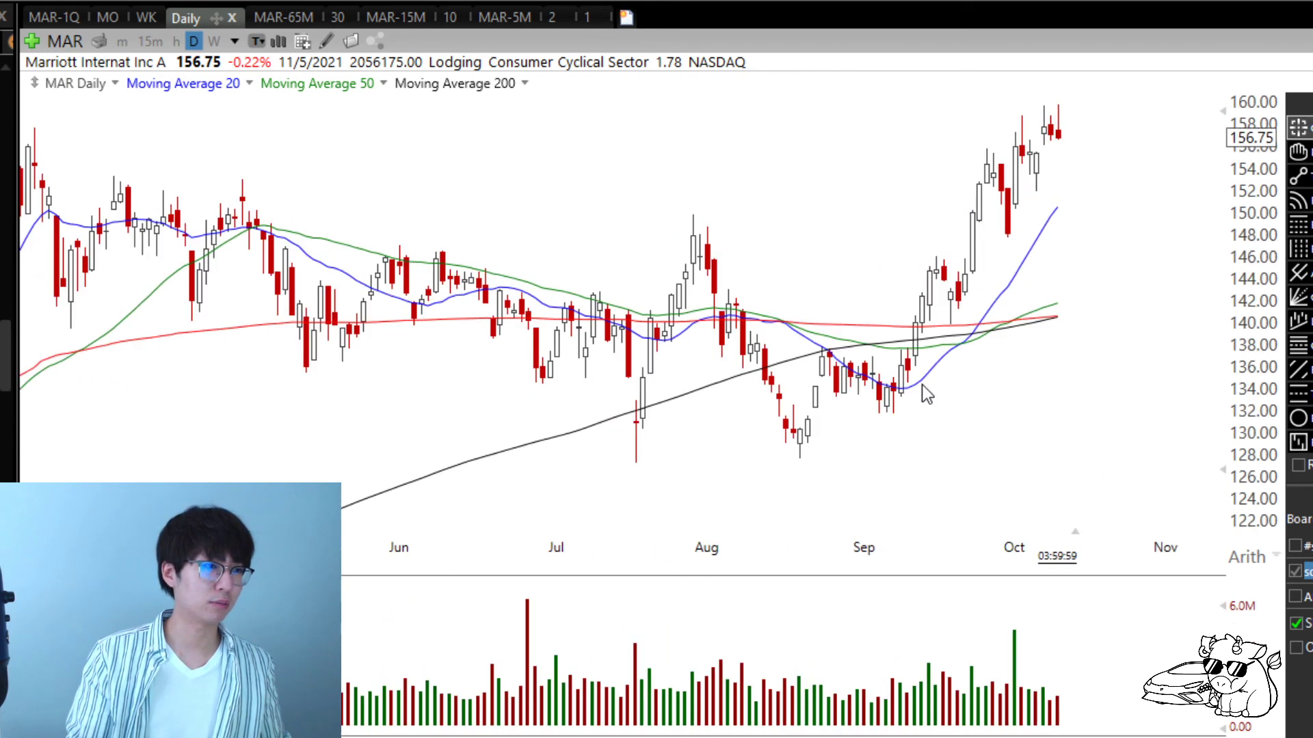
pyautogui.scroll(-2, 916, 359)
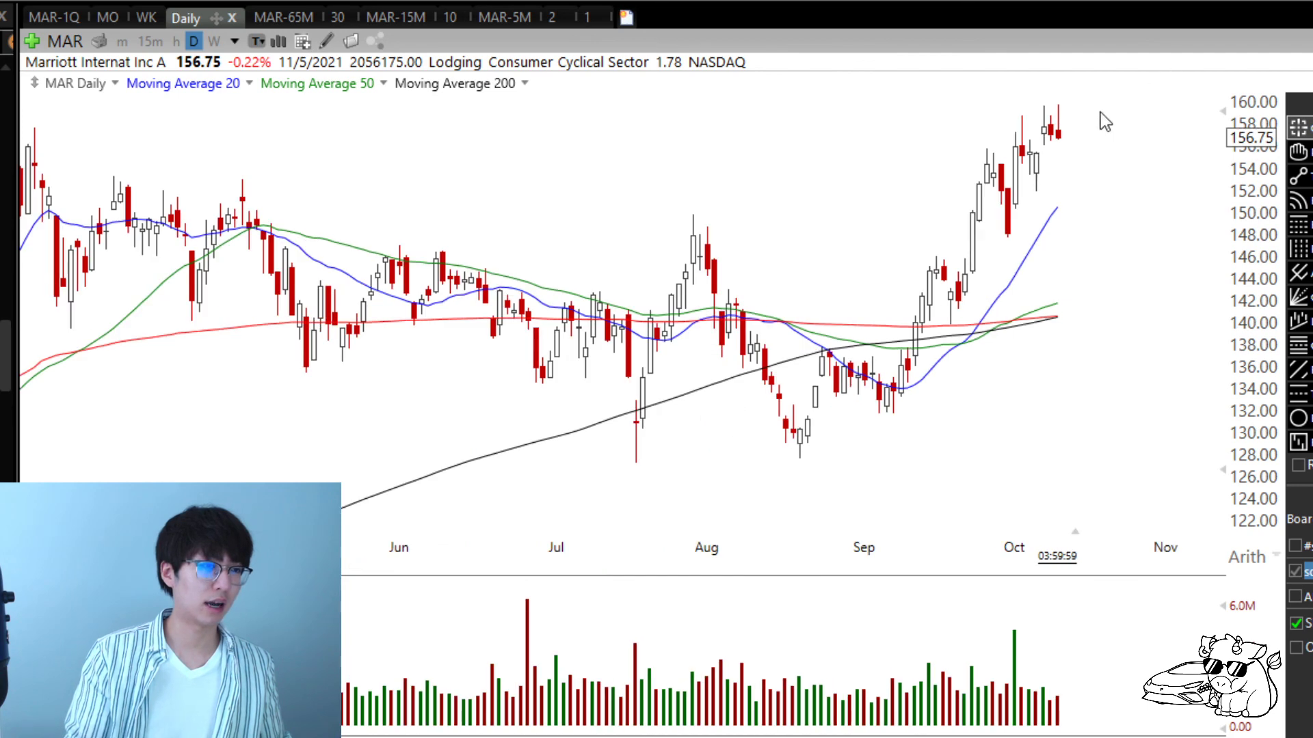
pyautogui.scroll(-3, 1064, 311)
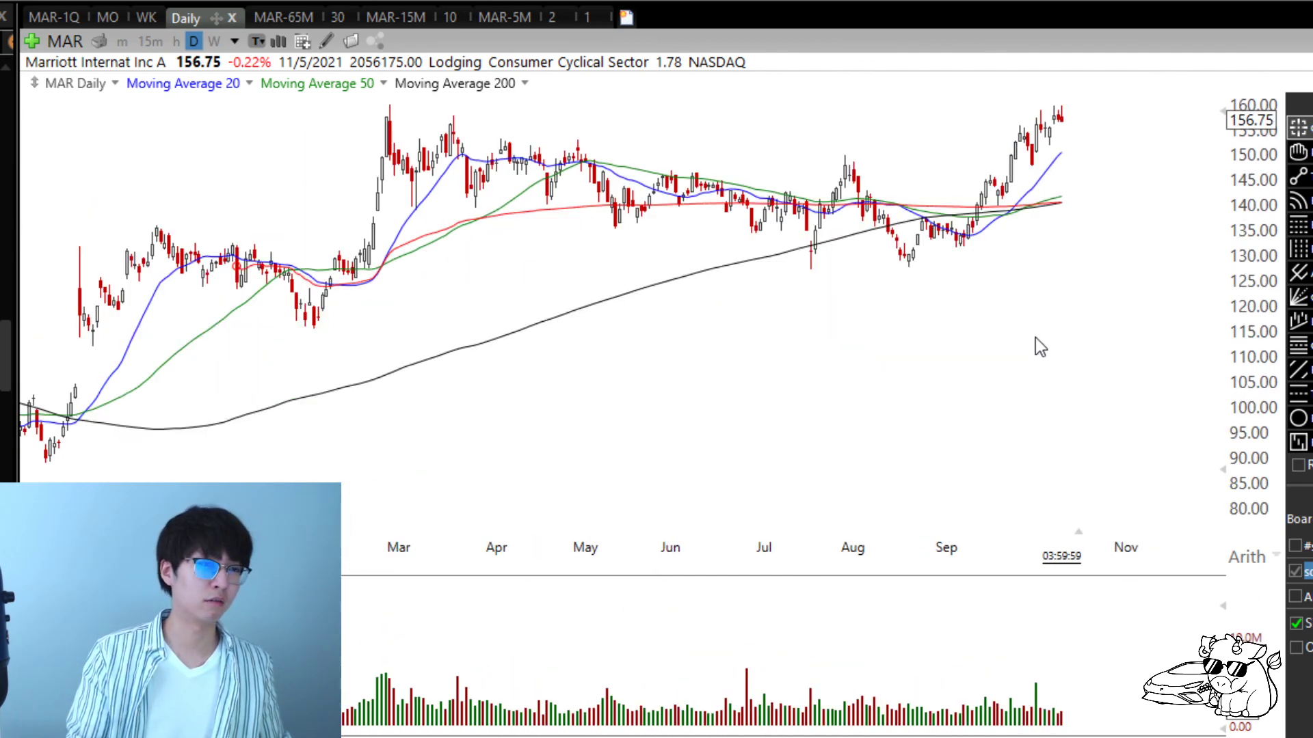
pyautogui.scroll(3, 1035, 346)
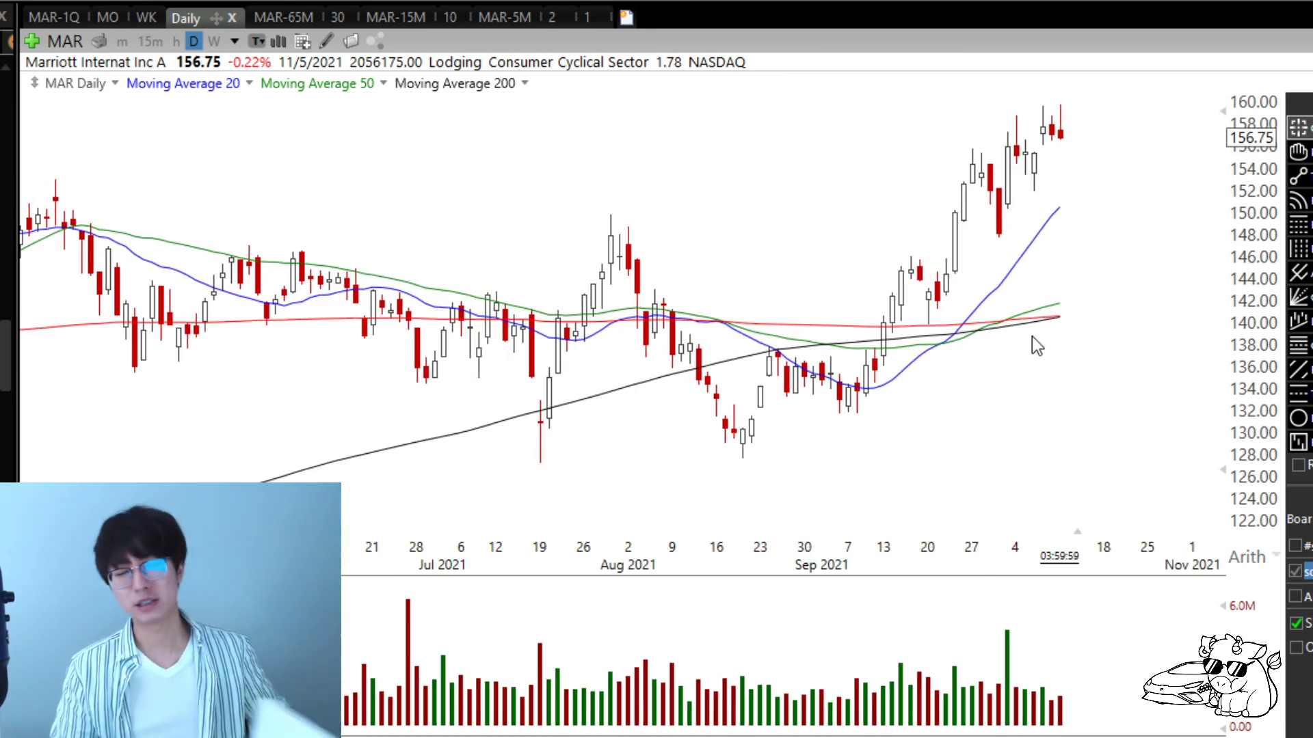